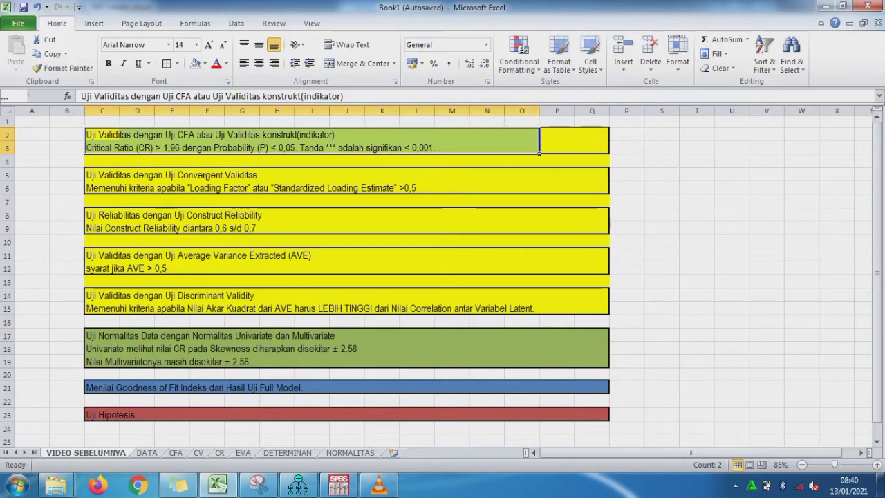
- Examine the validity, reliability and data normality test criteria in rows 2 to 19 of the VIDEO SEBELUMNYA sheet
{"action": "key", "text": "shift+Down"}
{"action": "key", "text": "shift+Down"}
{"action": "key", "text": "shift+Down"}
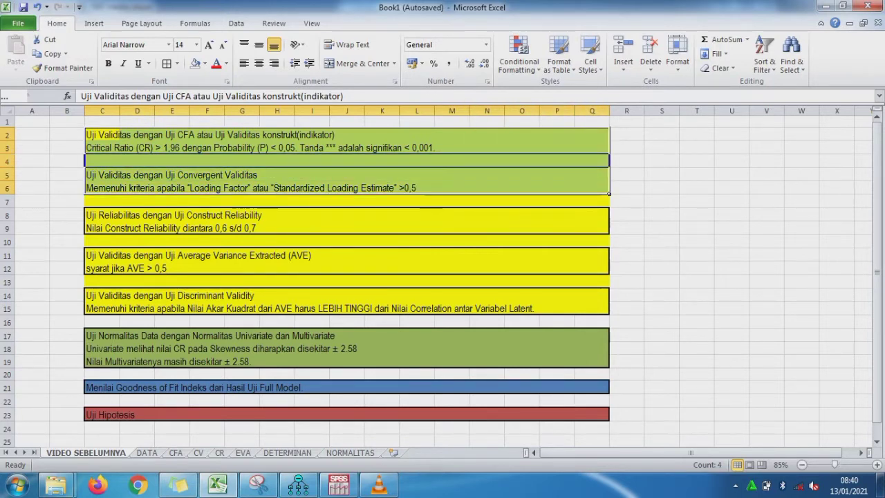
{"action": "key", "text": "shift+Down"}
{"action": "key", "text": "shift+Down"}
{"action": "key", "text": "shift+Down"}
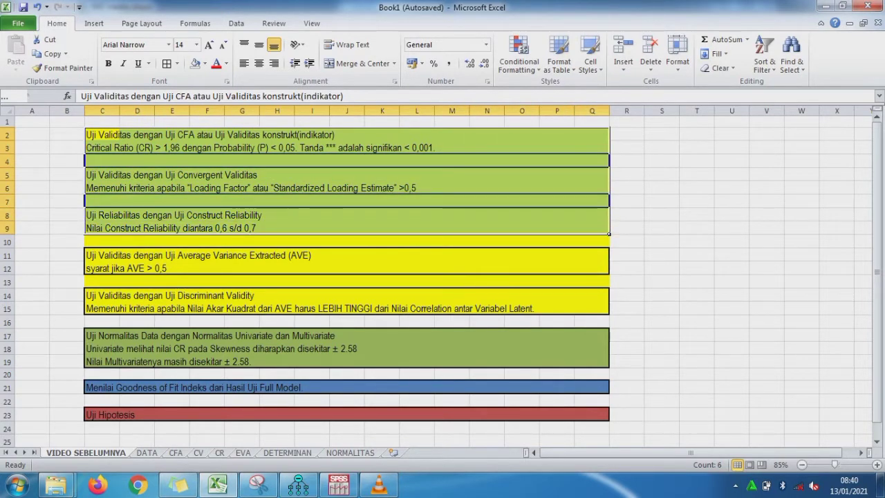
{"action": "key", "text": "shift+Down"}
{"action": "key", "text": "shift+Down"}
{"action": "key", "text": "shift+Down"}
{"action": "key", "text": "shift+Down"}
{"action": "key", "text": "shift+Down"}
{"action": "key", "text": "shift+Down"}
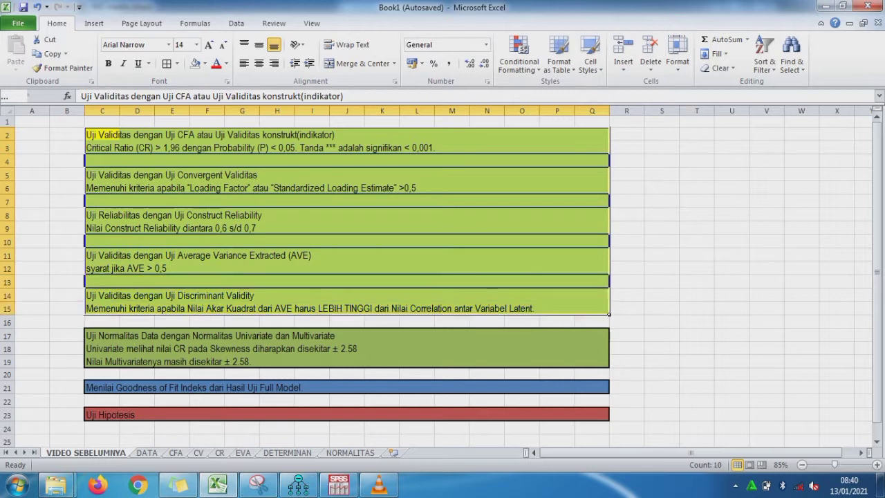
{"action": "key", "text": "shift+Down"}
{"action": "key", "text": "shift+Down"}
{"action": "key", "text": "shift+Down"}
{"action": "key", "text": "shift+Down"}
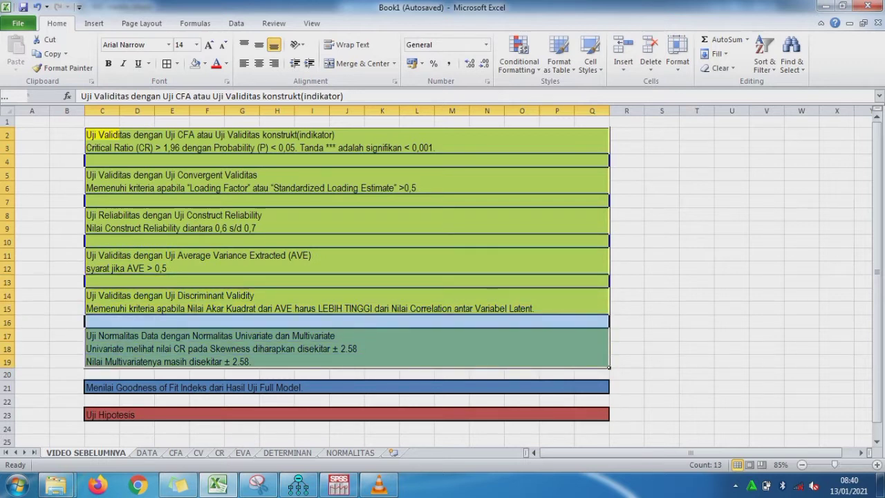
- Review the indicator headers X11 through Y13 on the DATA sheet
{"action": "key", "text": "ctrl+Page_Down"}
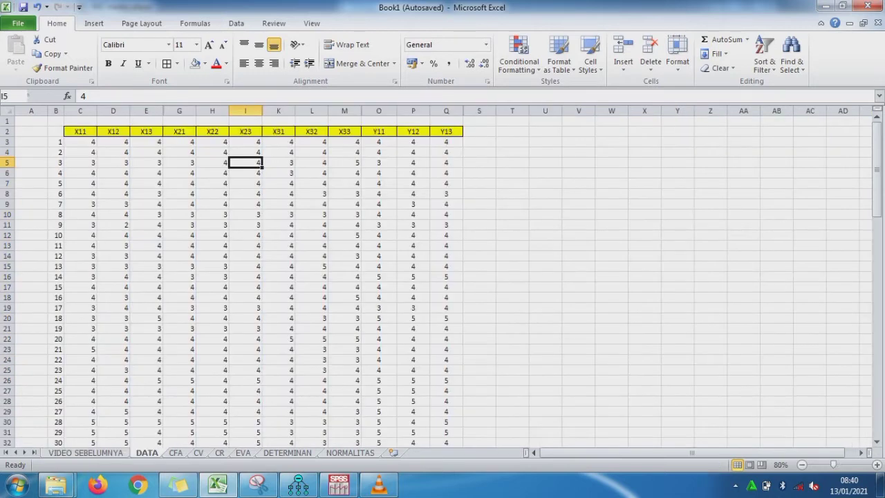
{"action": "left_click_drag", "start_coordinate": [80, 131], "coordinate": [261, 132]}
{"action": "left_click", "coordinate": [159, 131]}
{"action": "key", "text": "Right"}
{"action": "key", "text": "Right"}
{"action": "key", "text": "Right"}
{"action": "key", "text": "Right"}
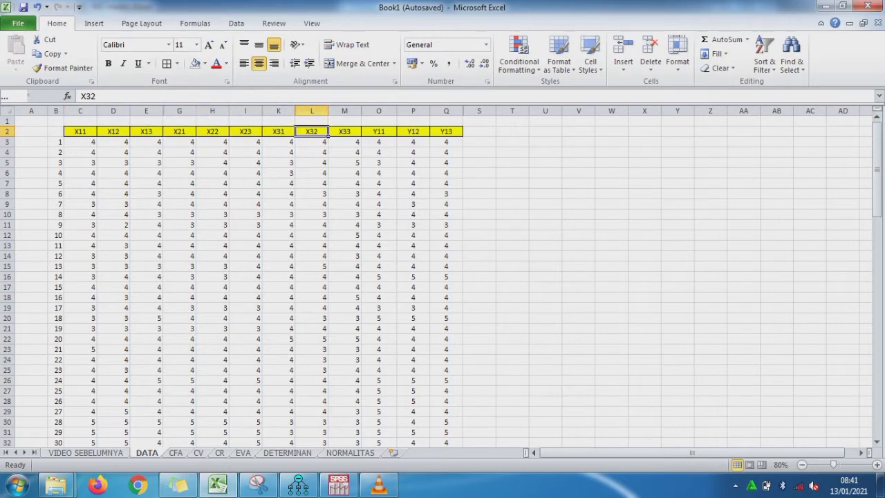
{"action": "key", "text": "shift+Right"}
{"action": "key", "text": "Right"}
{"action": "key", "text": "Right"}
{"action": "key", "text": "Right"}
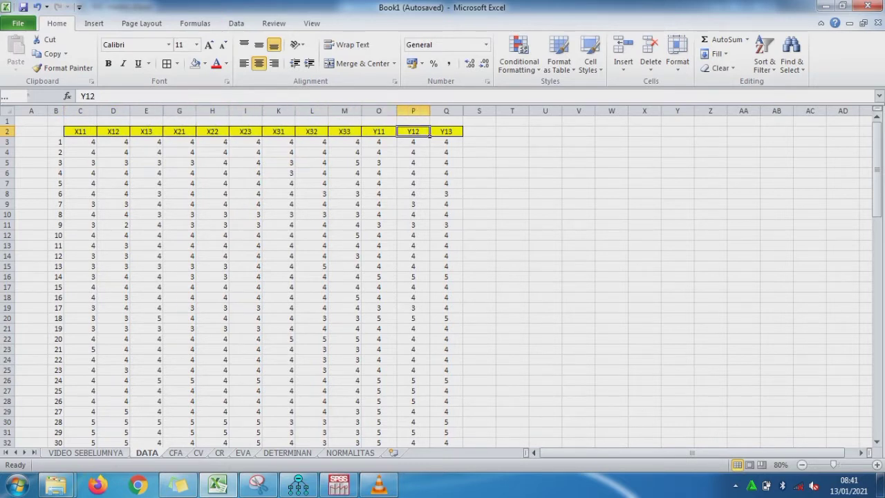
{"action": "key", "text": "shift+Right"}
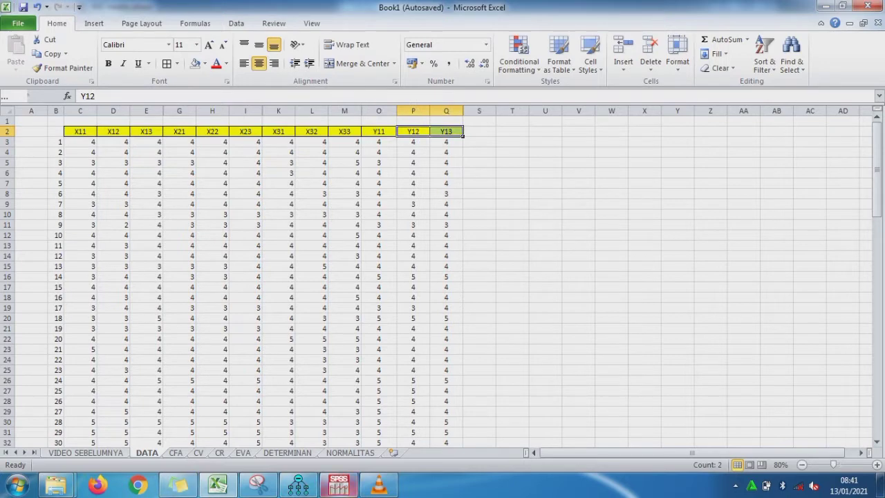
- Switch to SPSS and check the variables X11 through Y13 in DATA.sav
{"action": "left_click", "coordinate": [337, 485]}
{"action": "key", "text": "Home"}
{"action": "key", "text": "Right"}
{"action": "key", "text": "Right"}
{"action": "key", "text": "Right"}
{"action": "key", "text": "Right"}
{"action": "key", "text": "Right"}
{"action": "key", "text": "Right"}
{"action": "key", "text": "Right"}
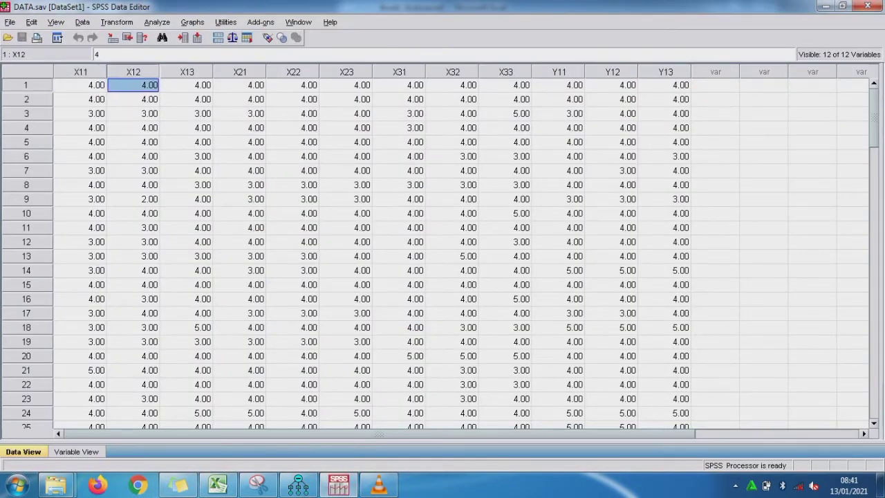
{"action": "key", "text": "Right"}
{"action": "key", "text": "Right"}
{"action": "key", "text": "Right"}
{"action": "key", "text": "Right"}
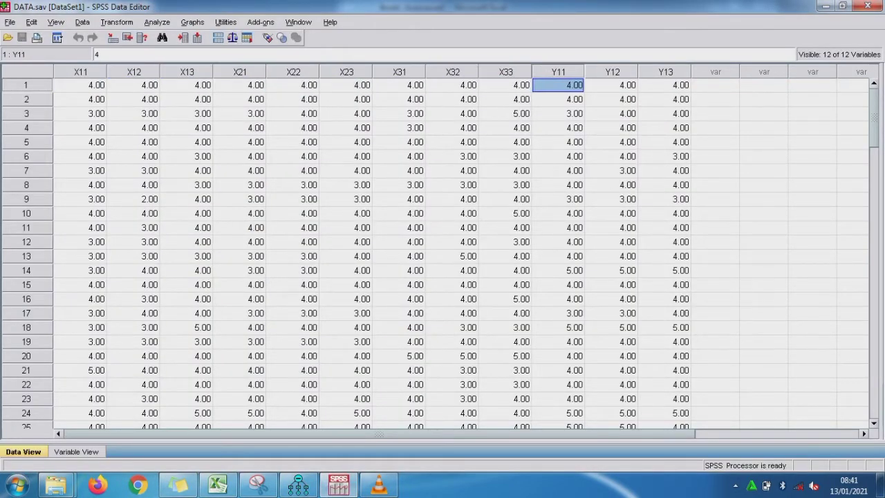
{"action": "type", "text": "4"}
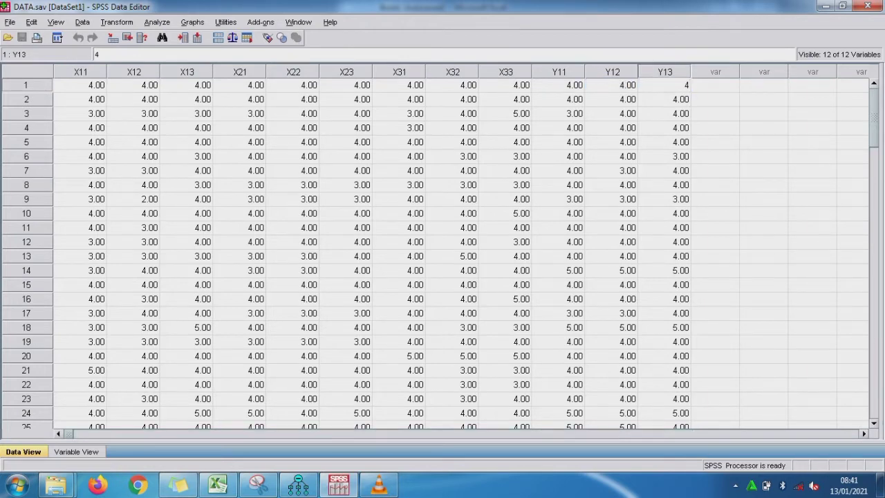
{"action": "left_click", "coordinate": [452, 185]}
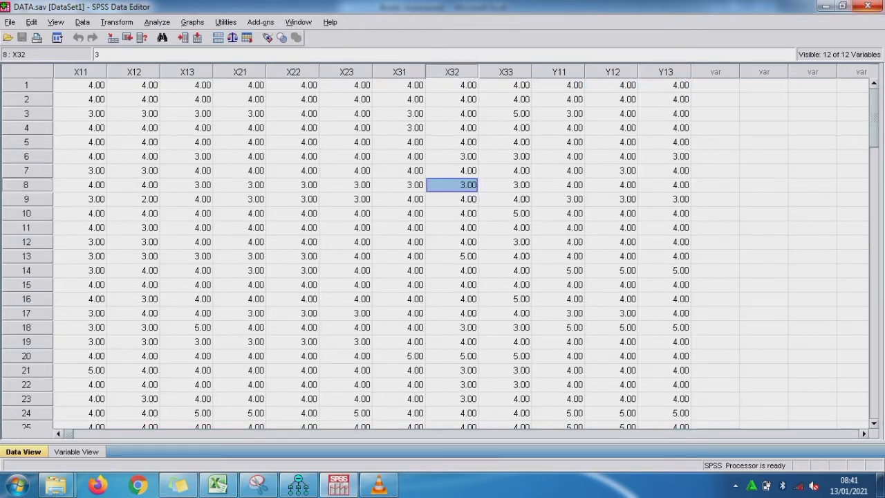
- Close the DATA.sav data editor and exit SPSS
{"action": "left_click", "coordinate": [867, 6]}
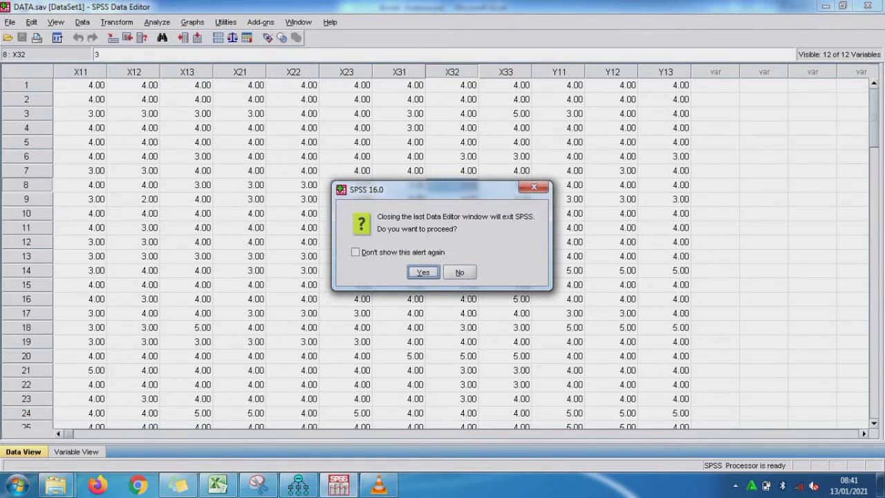
{"action": "key", "text": "Return"}
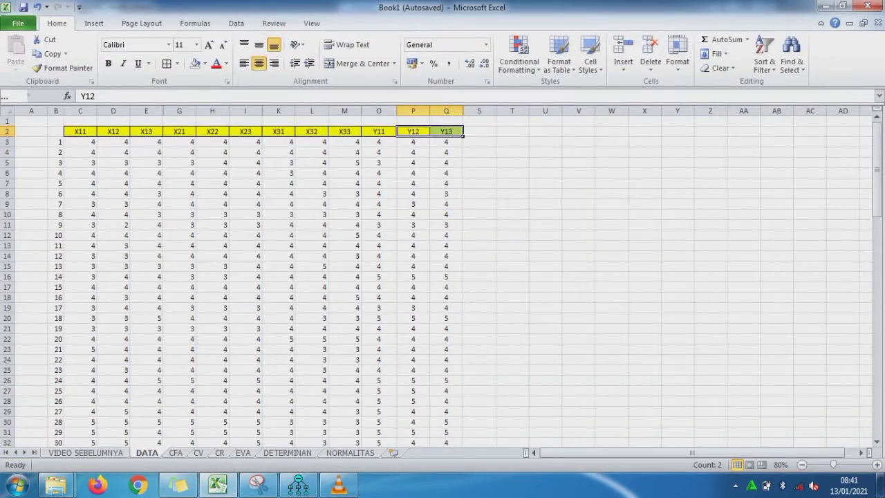
- Switch to Amos and draw five latent variable ellipses: three stacked on the page's left side, one central and one on the right
{"action": "left_click", "coordinate": [298, 485]}
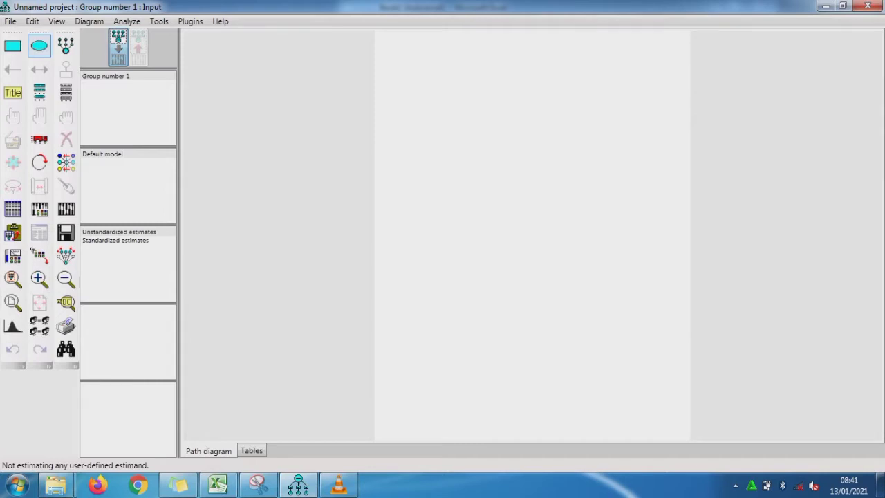
{"action": "left_click", "coordinate": [411, 106]}
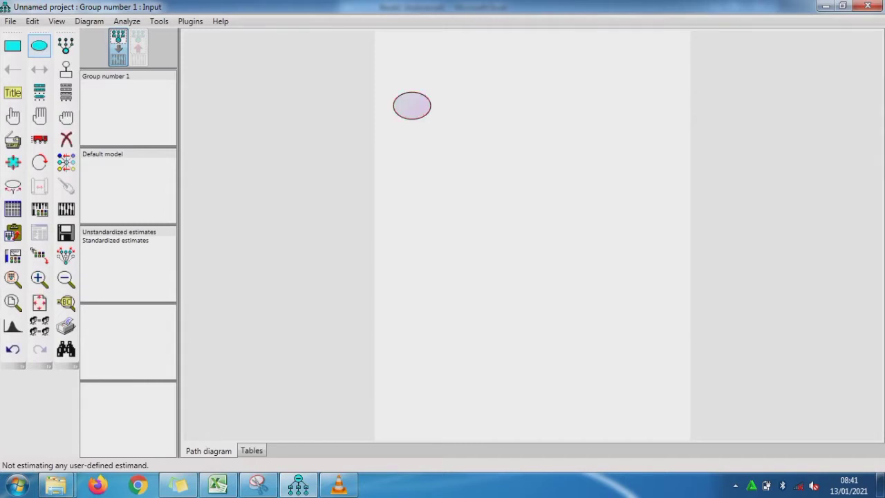
{"action": "left_click", "coordinate": [407, 180]}
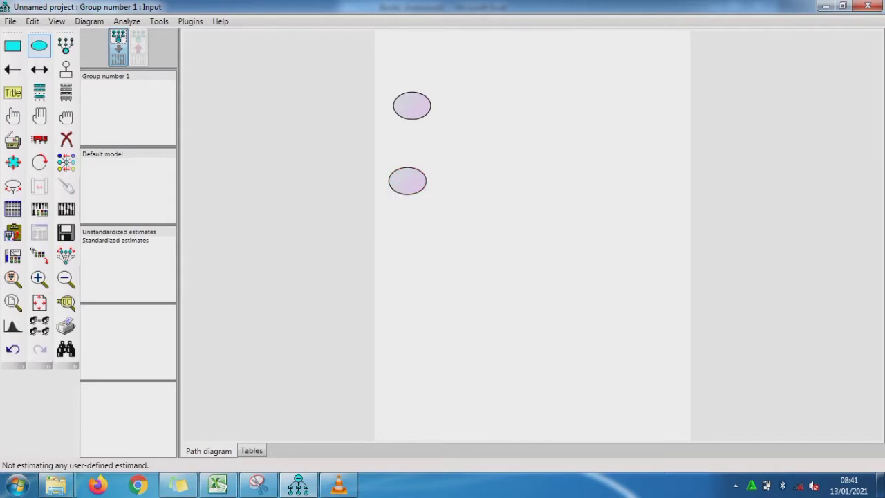
{"action": "left_click", "coordinate": [413, 255]}
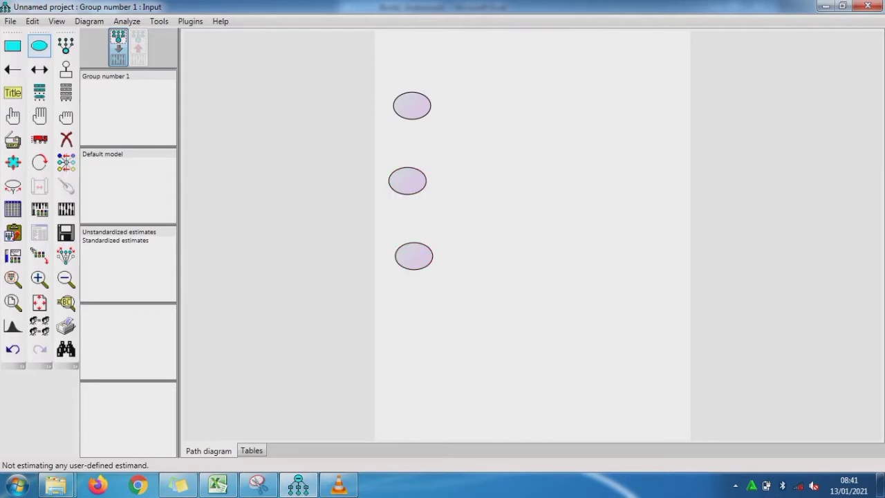
{"action": "left_click", "coordinate": [524, 176]}
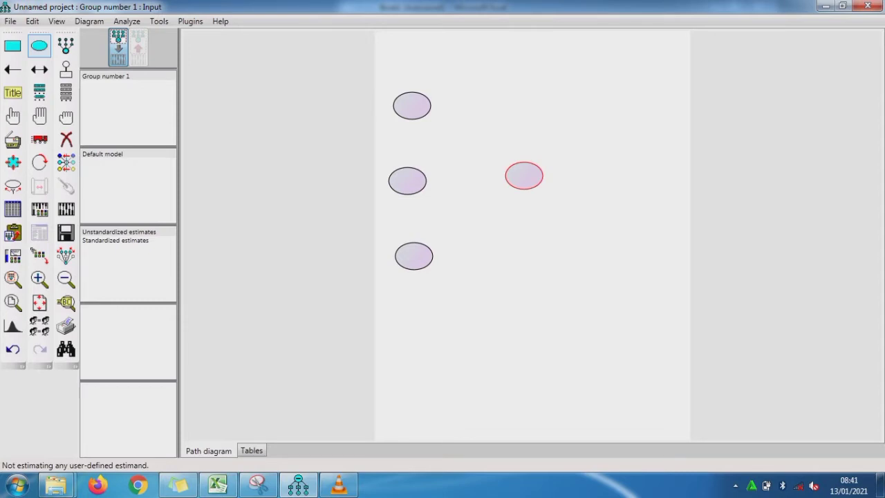
{"action": "left_click", "coordinate": [625, 173]}
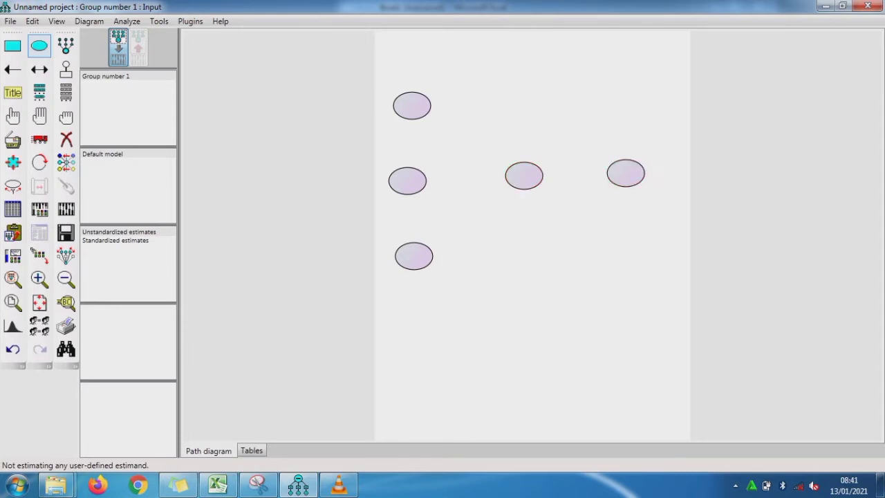
- Add three indicators with error terms to each of the upper and middle latent variables in the left column
{"action": "left_click", "coordinate": [66, 45]}
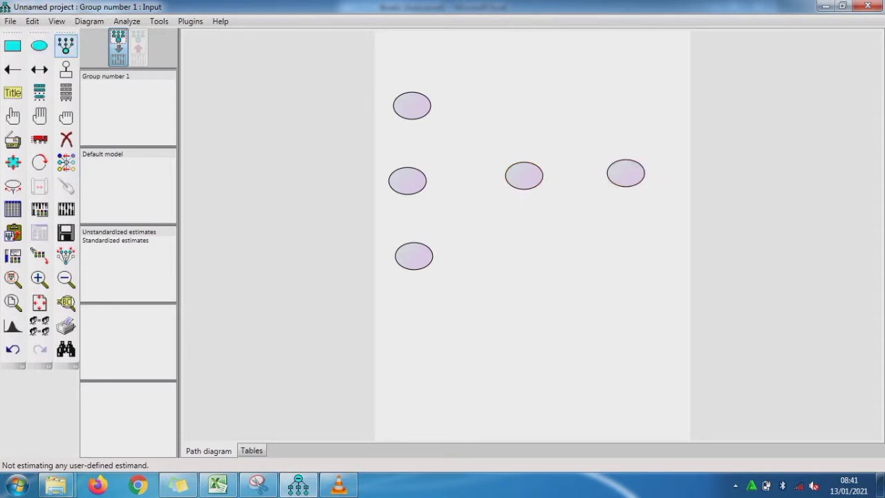
{"action": "left_click", "coordinate": [412, 106]}
{"action": "left_click", "coordinate": [411, 105]}
{"action": "left_click", "coordinate": [412, 105]}
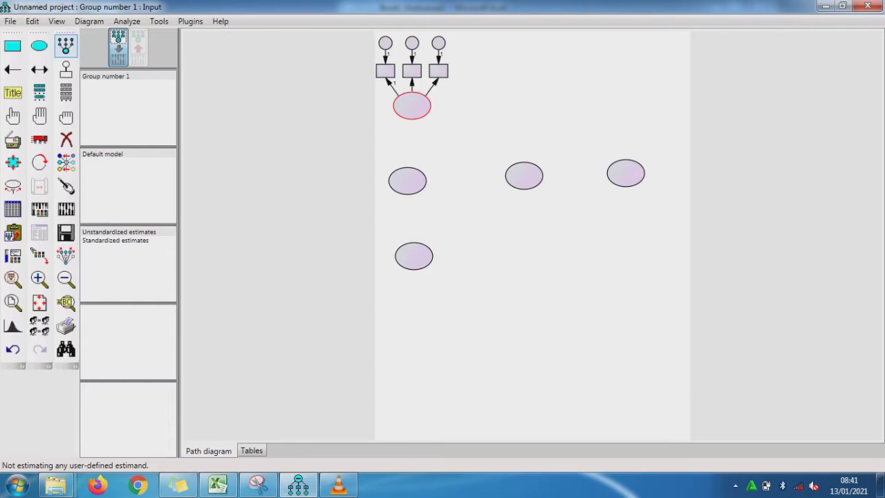
{"action": "left_click", "coordinate": [407, 180]}
{"action": "left_click", "coordinate": [407, 181]}
{"action": "left_click", "coordinate": [407, 181]}
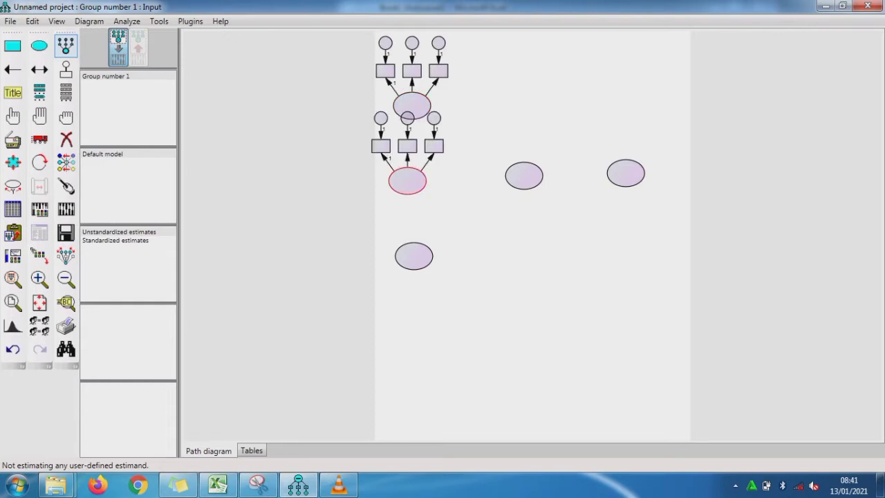
{"action": "left_click", "coordinate": [523, 176]}
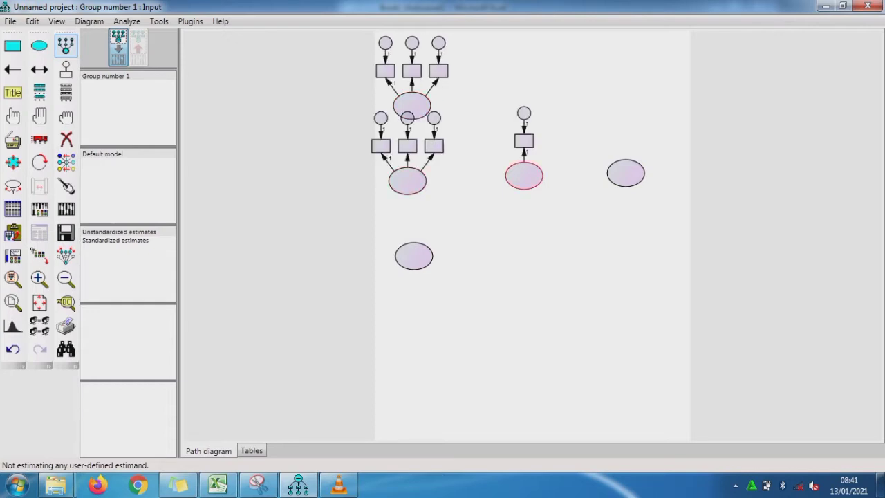
{"action": "key", "text": "ctrl+z"}
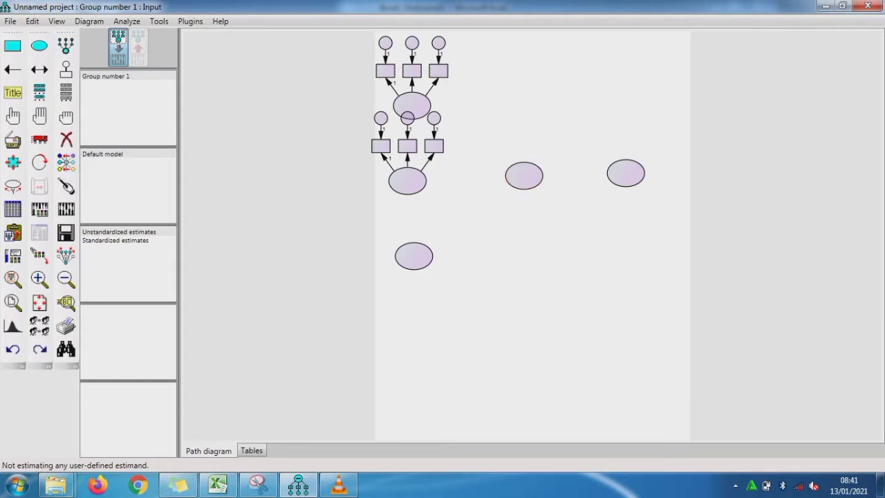
- Add three indicators with error terms to the lowest latent variable in the left column
{"action": "left_click", "coordinate": [65, 45]}
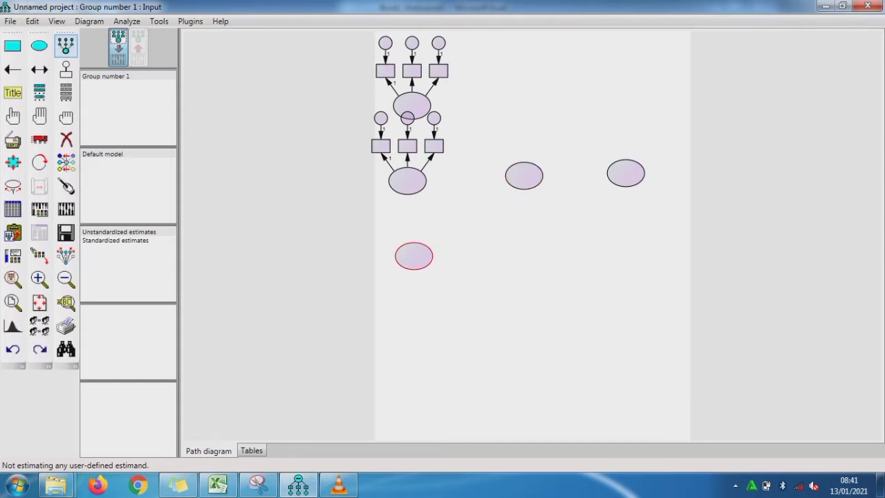
{"action": "left_click", "coordinate": [413, 256]}
{"action": "left_click", "coordinate": [413, 256]}
{"action": "left_click", "coordinate": [414, 255]}
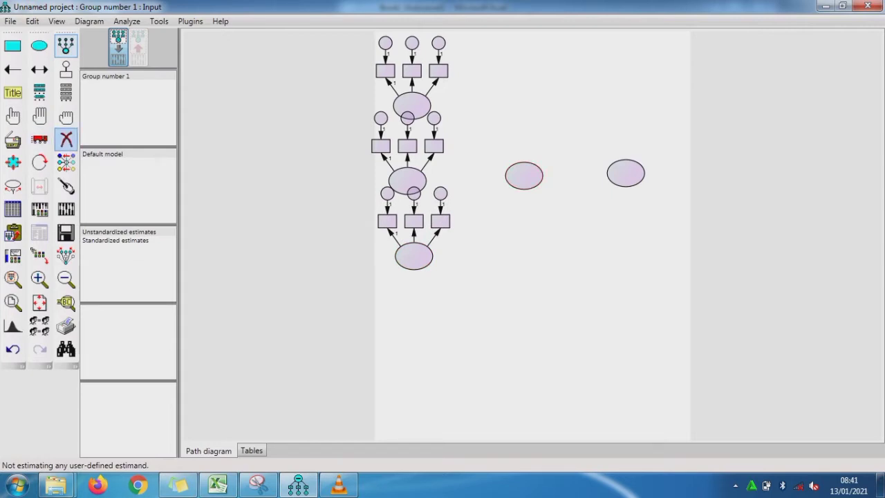
- Erase the central ellipse and add three indicators with error terms to the latent variable on the right
{"action": "left_click", "coordinate": [65, 139]}
{"action": "left_click", "coordinate": [524, 176]}
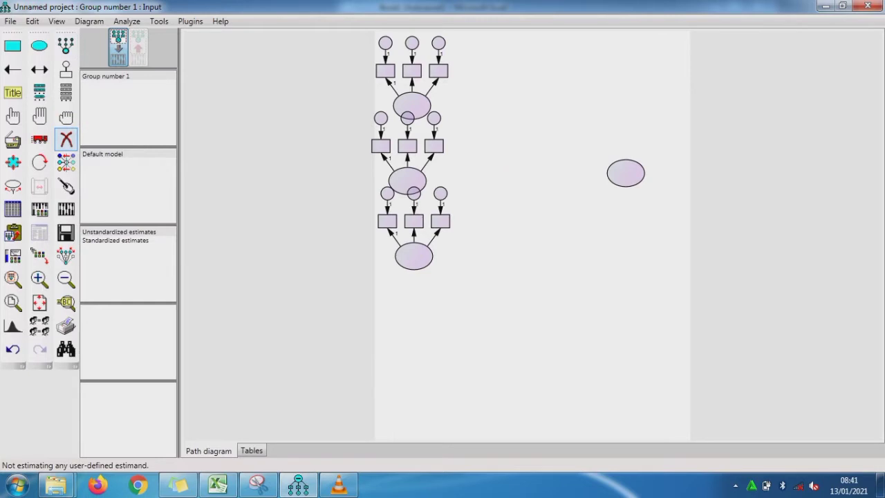
{"action": "left_click", "coordinate": [65, 45]}
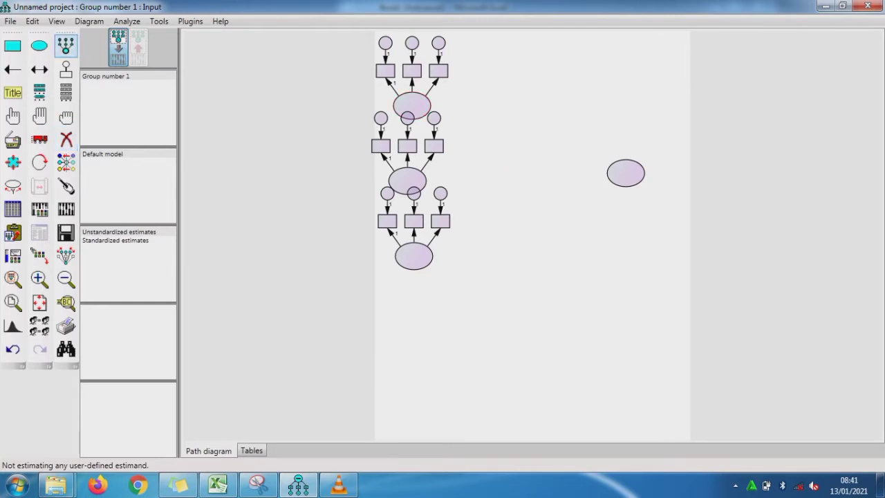
{"action": "left_click", "coordinate": [626, 173]}
{"action": "left_click", "coordinate": [626, 173]}
{"action": "left_click", "coordinate": [626, 172]}
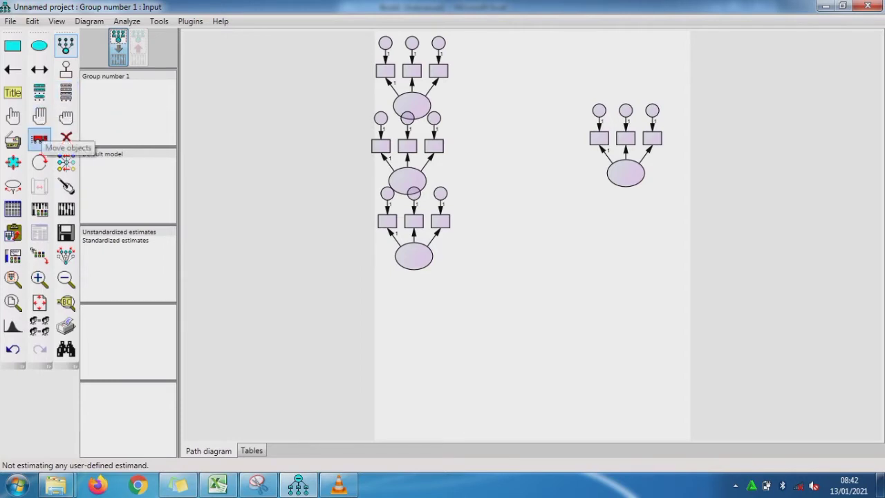
- Move the lowest left latent variable with its indicators and error terms down, clear of the middle construct
{"action": "left_click", "coordinate": [39, 140]}
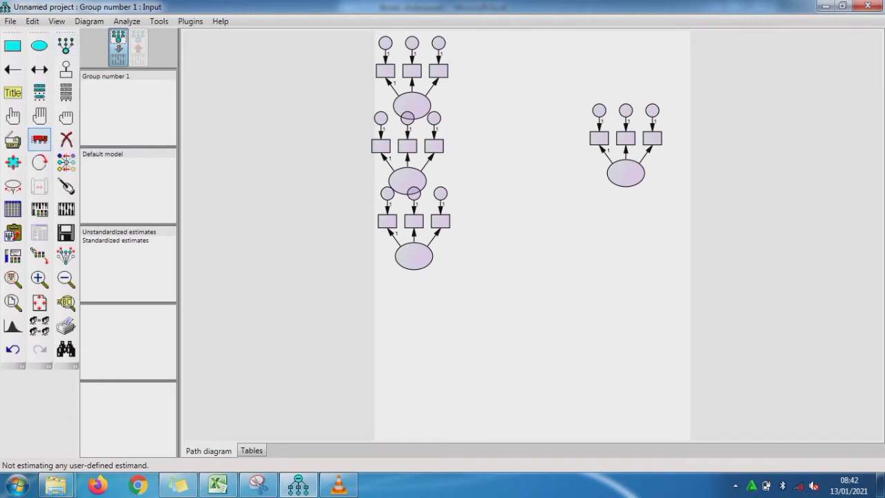
{"action": "left_click_drag", "start_coordinate": [413, 255], "coordinate": [413, 298]}
{"action": "left_click_drag", "start_coordinate": [413, 221], "coordinate": [413, 249]}
{"action": "left_click_drag", "start_coordinate": [413, 193], "coordinate": [439, 250]}
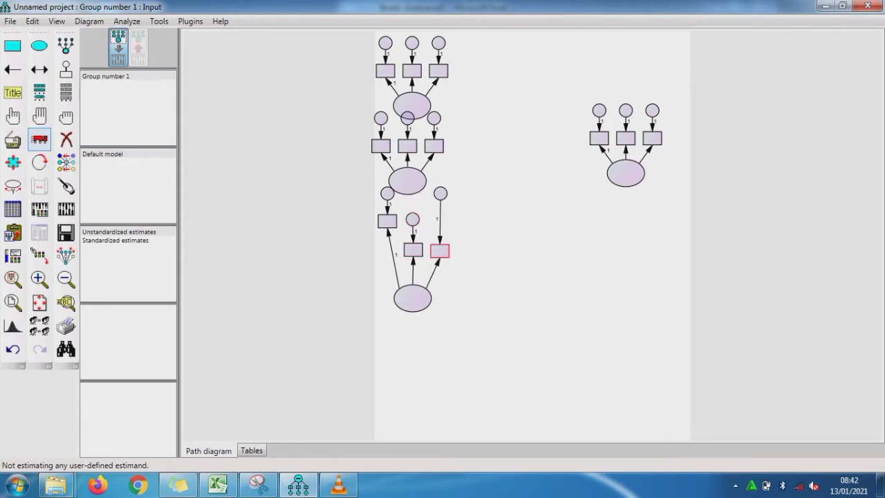
{"action": "left_click_drag", "start_coordinate": [440, 193], "coordinate": [441, 217]}
{"action": "left_click_drag", "start_coordinate": [387, 220], "coordinate": [388, 252]}
{"action": "left_click_drag", "start_coordinate": [387, 193], "coordinate": [387, 218]}
- Shift the middle left latent variable, its indicators and error terms down, clear of the upper construct, and align them
{"action": "left_click_drag", "start_coordinate": [407, 181], "coordinate": [408, 192]}
{"action": "left_click_drag", "start_coordinate": [434, 146], "coordinate": [437, 159]}
{"action": "left_click_drag", "start_coordinate": [433, 119], "coordinate": [382, 158]}
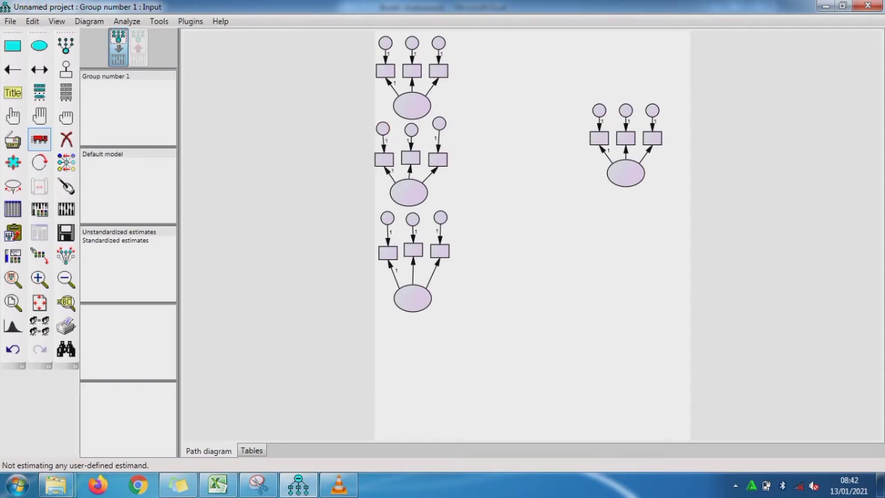
{"action": "left_click_drag", "start_coordinate": [438, 123], "coordinate": [439, 129]}
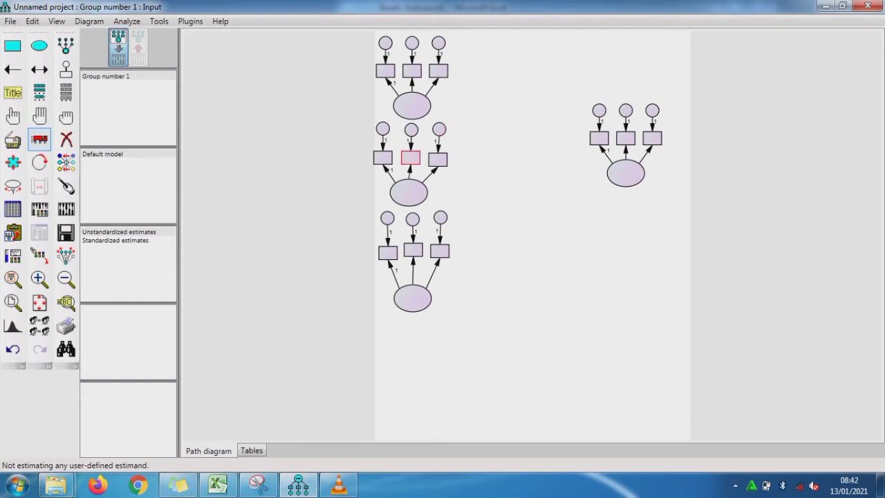
- Draw single-headed paths from each of the three latent variables in the left column to the latent variable on the right
{"action": "left_click", "coordinate": [13, 69]}
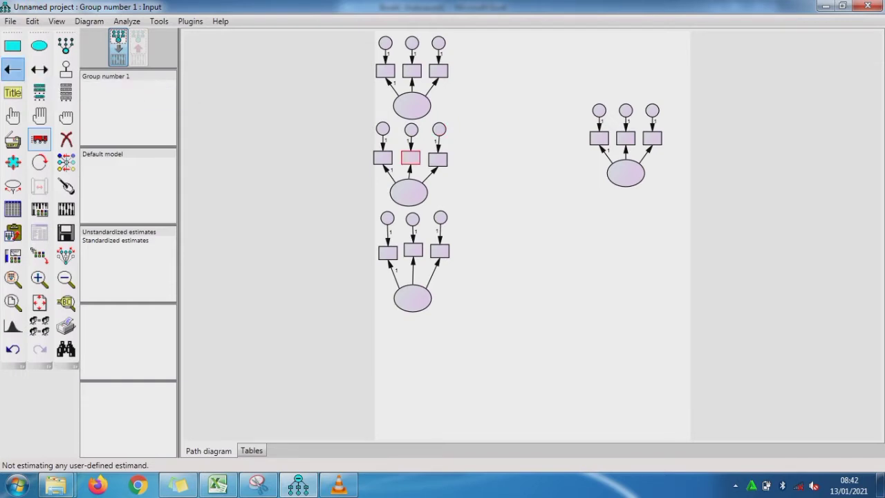
{"action": "left_click_drag", "start_coordinate": [412, 105], "coordinate": [625, 172]}
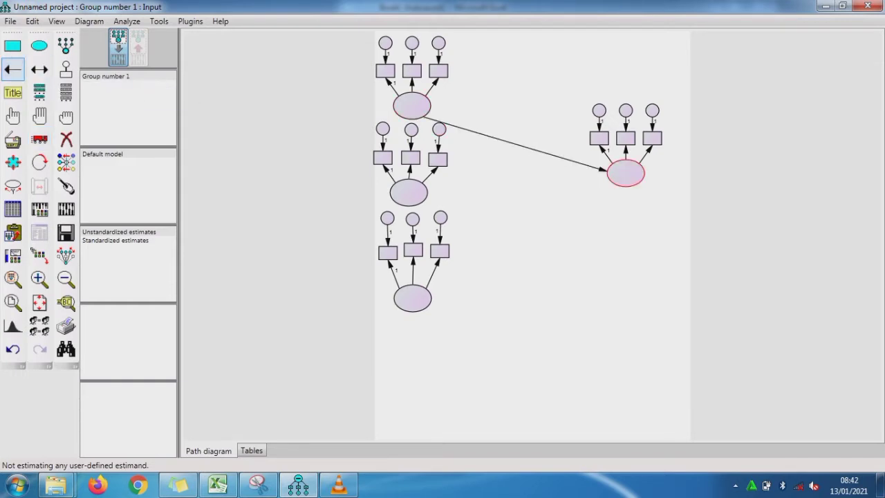
{"action": "left_click_drag", "start_coordinate": [408, 191], "coordinate": [626, 174]}
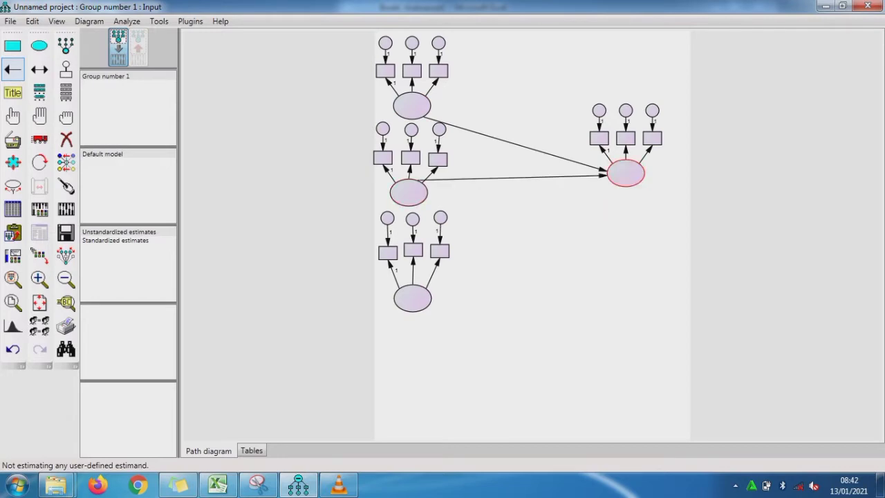
{"action": "left_click_drag", "start_coordinate": [412, 297], "coordinate": [625, 174]}
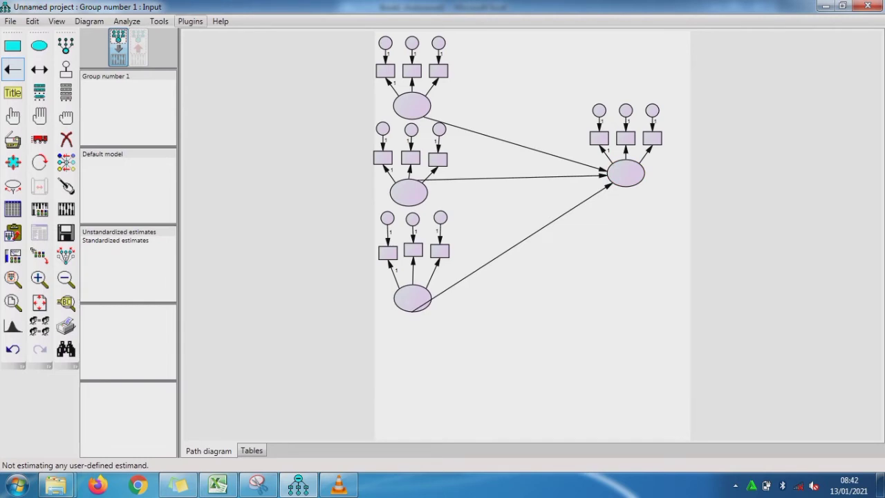
- Name all unobserved variables automatically, and rename the upper left latent variable as X1
{"action": "left_click", "coordinate": [190, 22]}
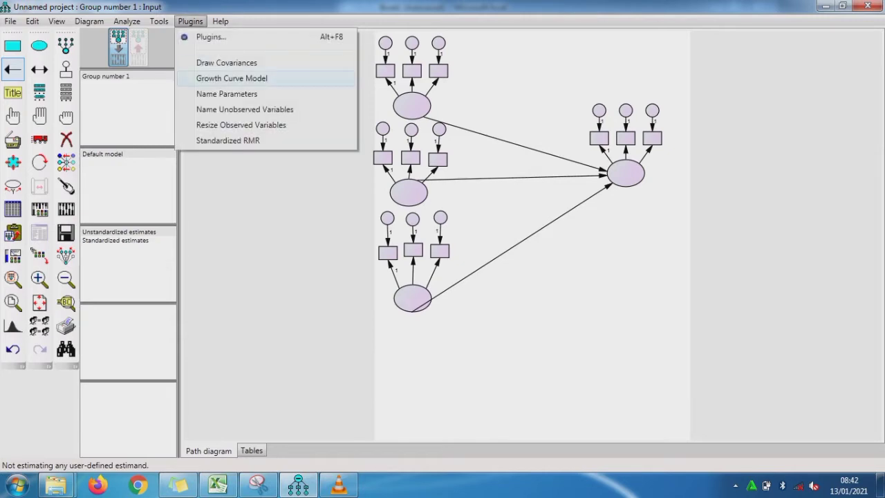
{"action": "left_click", "coordinate": [244, 109]}
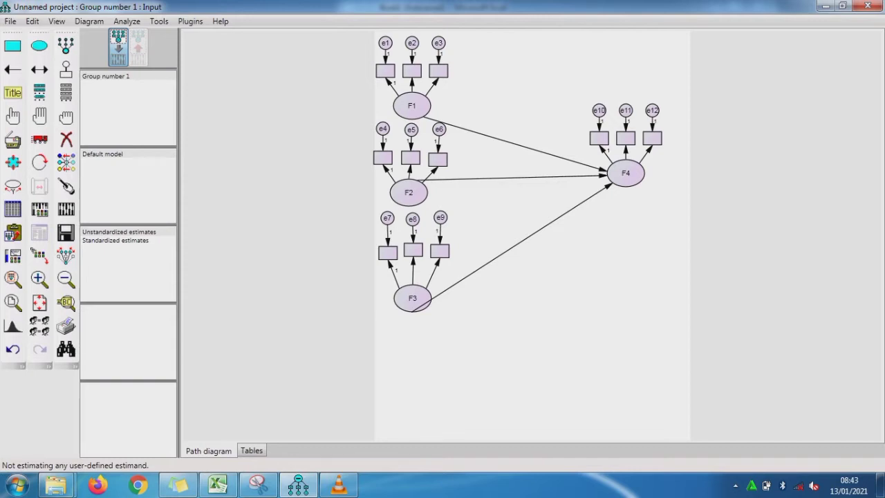
{"action": "double_click", "coordinate": [412, 106]}
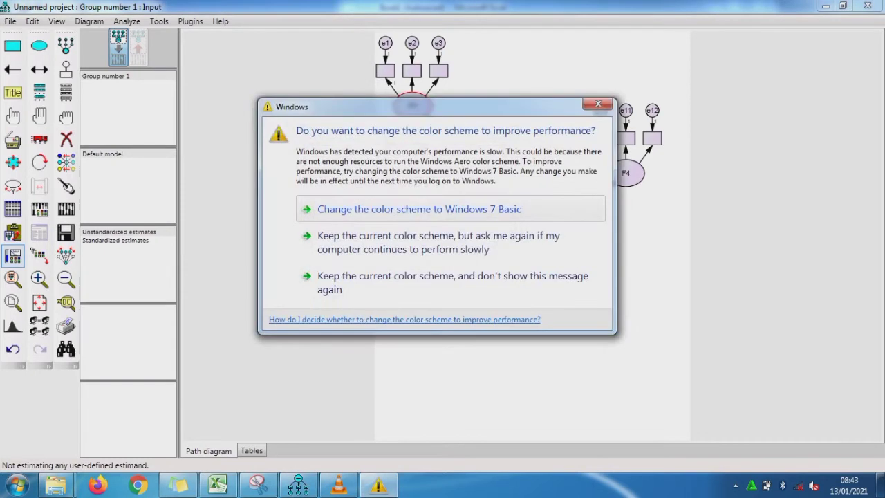
{"action": "left_click", "coordinate": [597, 104]}
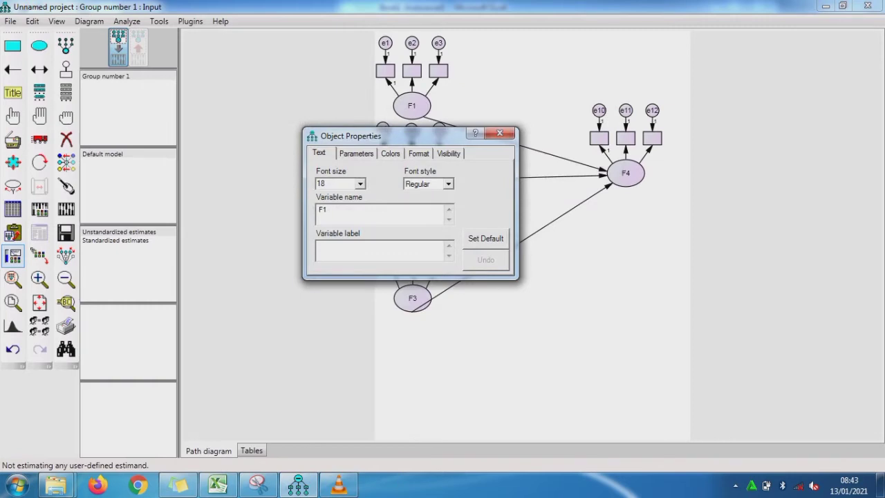
{"action": "key", "text": "BackSpace"}
{"action": "type", "text": "X"}
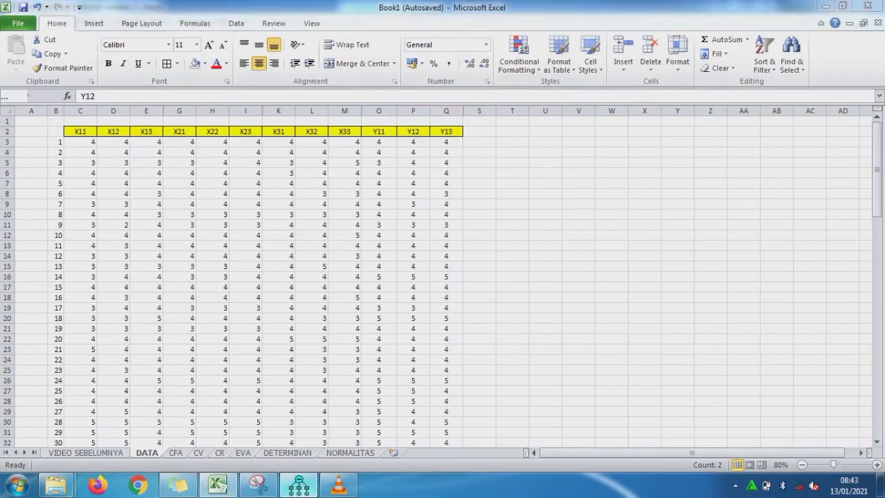
{"action": "left_click", "coordinate": [298, 486]}
- Rename the middle left latent variable as X2 and the lowest left one as X3
{"action": "double_click", "coordinate": [408, 193]}
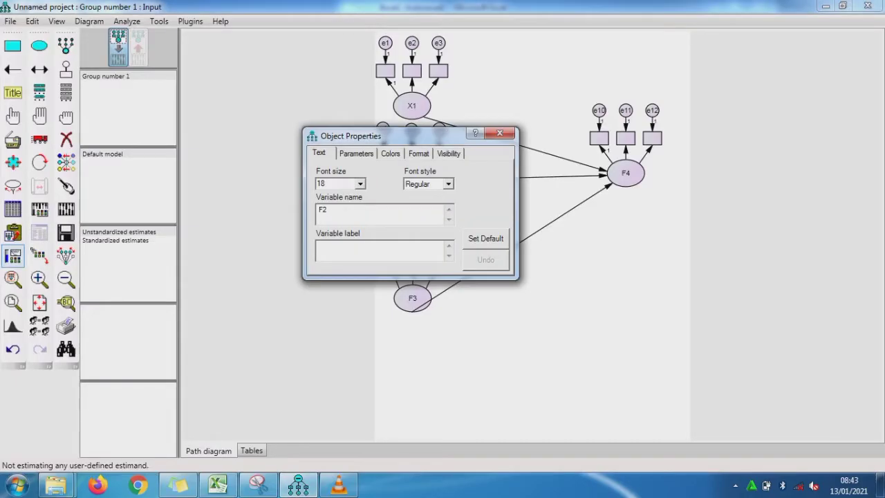
{"action": "key", "text": "BackSpace"}
{"action": "key", "text": "BackSpace"}
{"action": "type", "text": "X2"}
{"action": "left_click", "coordinate": [499, 133]}
{"action": "double_click", "coordinate": [412, 298]}
{"action": "key", "text": "BackSpace"}
{"action": "key", "text": "BackSpace"}
{"action": "type", "text": "X3"}
{"action": "left_click", "coordinate": [499, 133]}
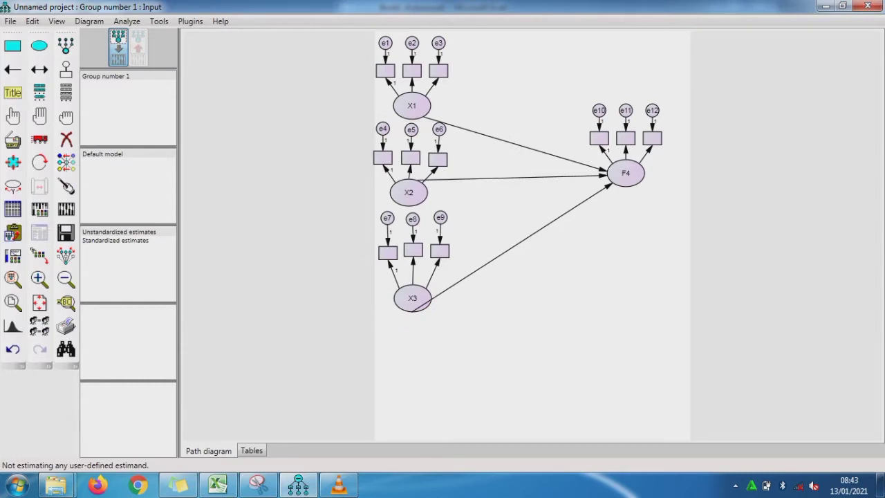
- Rename the endogenous latent variable on the right as Y
{"action": "double_click", "coordinate": [625, 173]}
{"action": "key", "text": "BackSpace"}
{"action": "key", "text": "BackSpace"}
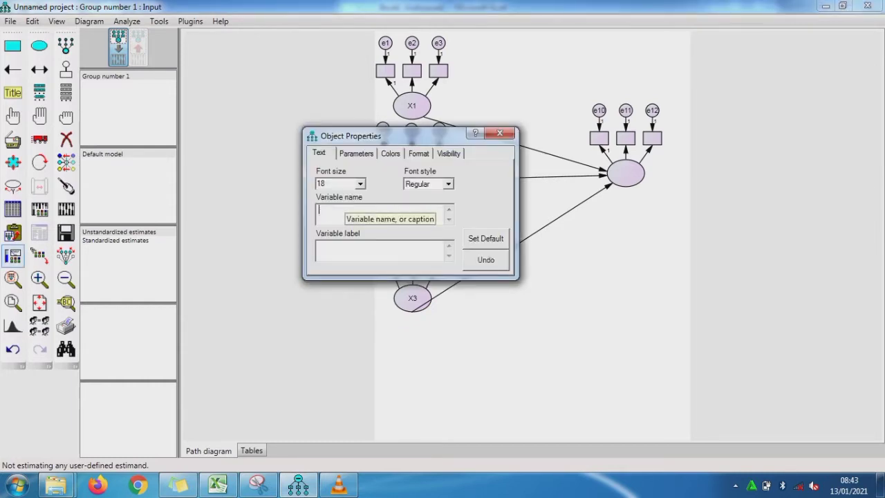
{"action": "type", "text": "Y"}
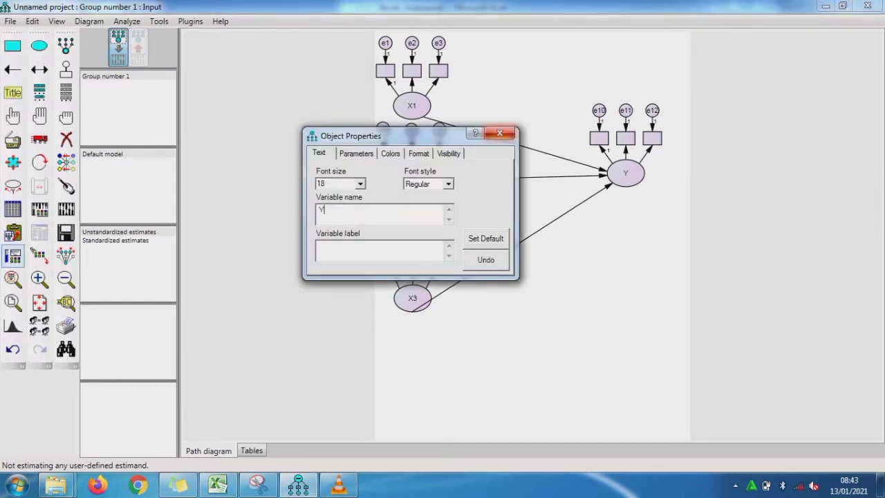
{"action": "left_click", "coordinate": [499, 133]}
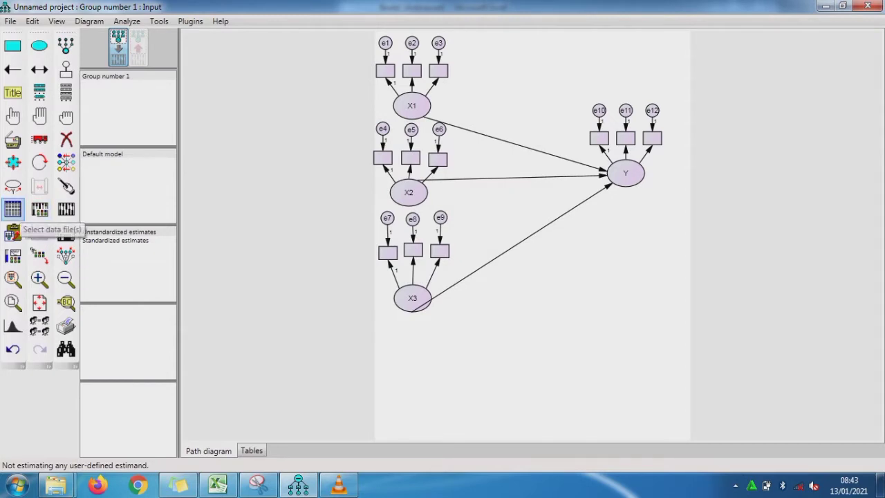
- Attach the SPSS file DATA.sav from the Amos folder as the data file for Group number 1
{"action": "left_click", "coordinate": [13, 214]}
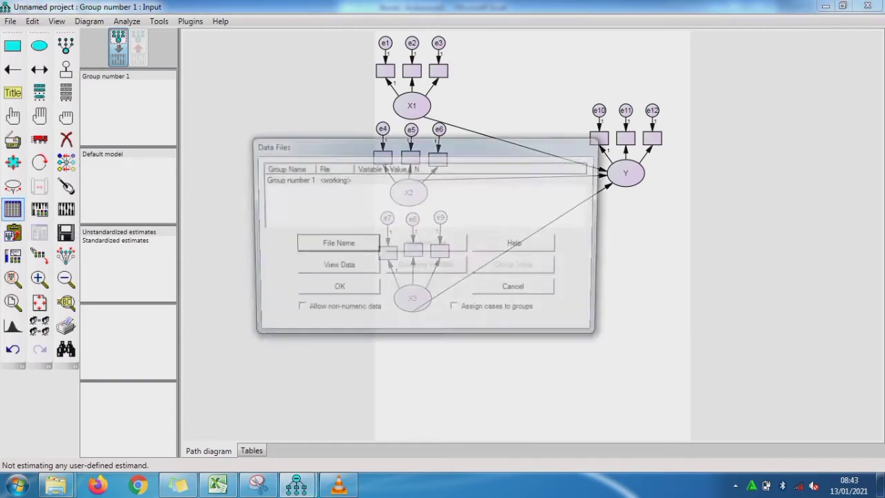
{"action": "left_click", "coordinate": [335, 244]}
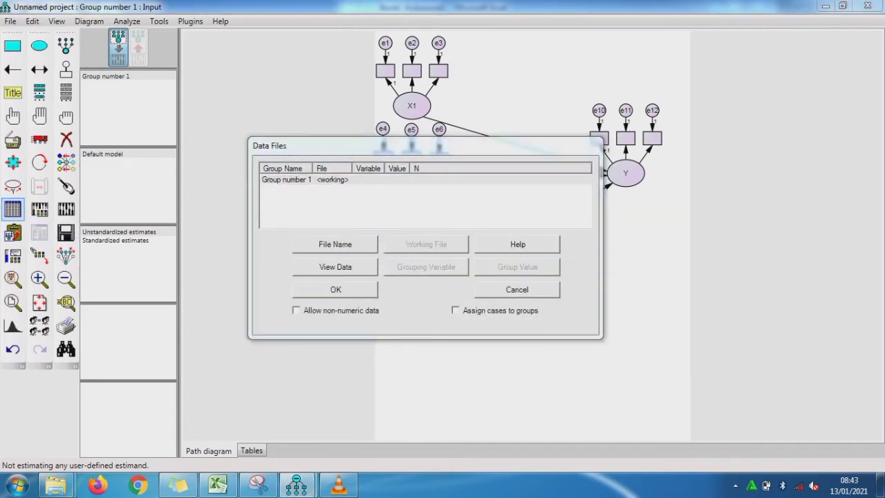
{"action": "left_click", "coordinate": [396, 229]}
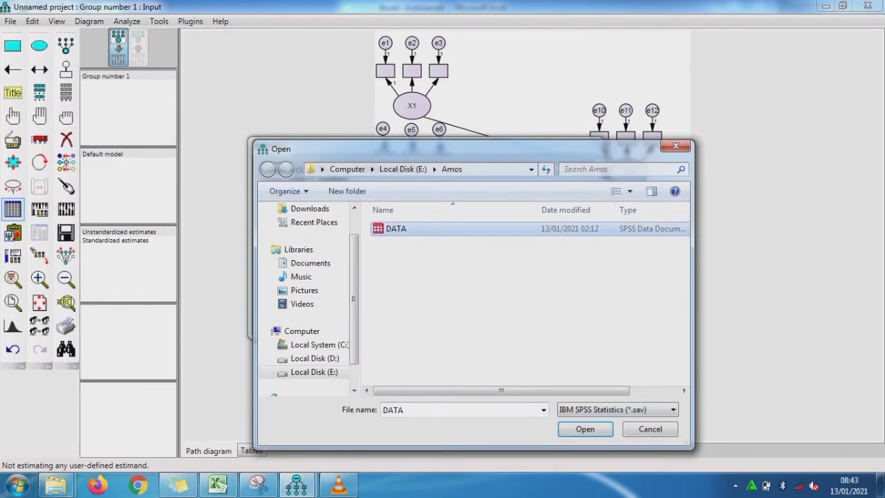
{"action": "left_click", "coordinate": [585, 428]}
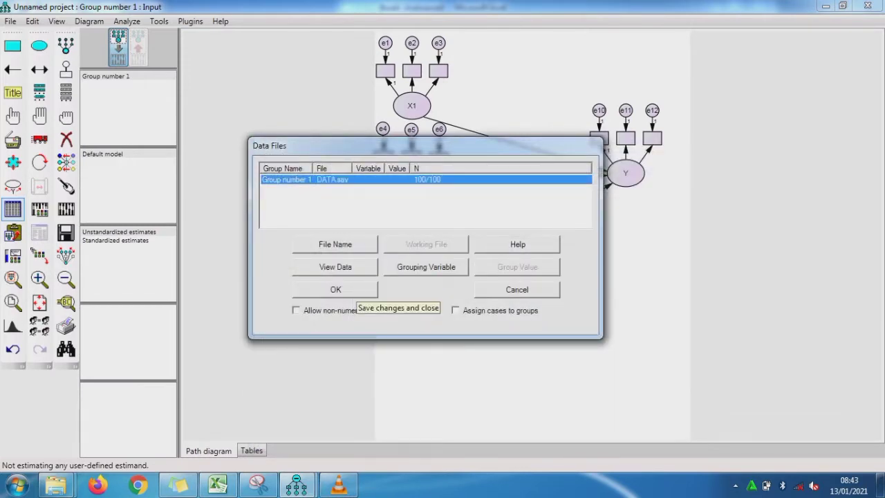
{"action": "left_click", "coordinate": [356, 290]}
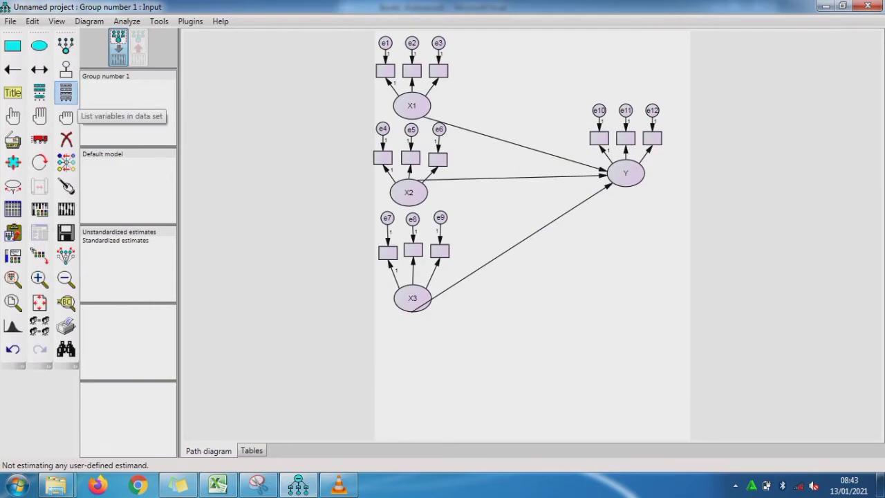
- List the data set's variables and assign X11, X12 and X13 to the three indicators of X1
{"action": "left_click", "coordinate": [66, 94]}
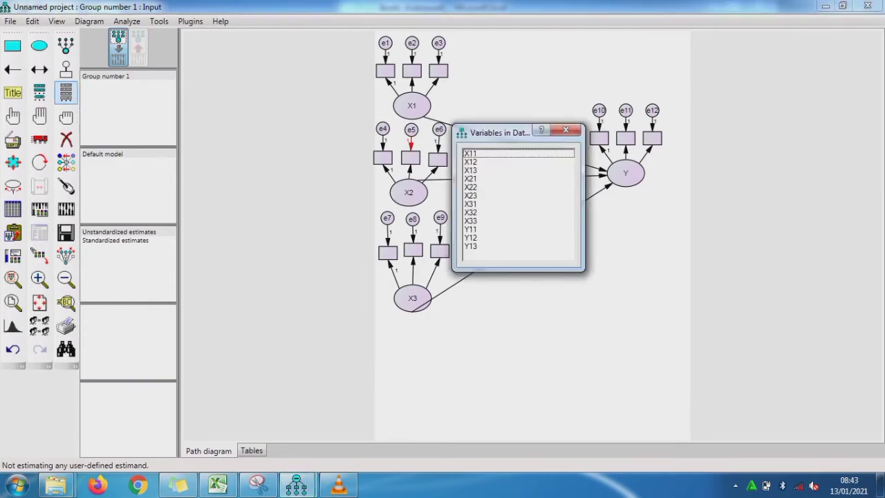
{"action": "left_click_drag", "start_coordinate": [491, 132], "coordinate": [385, 70]}
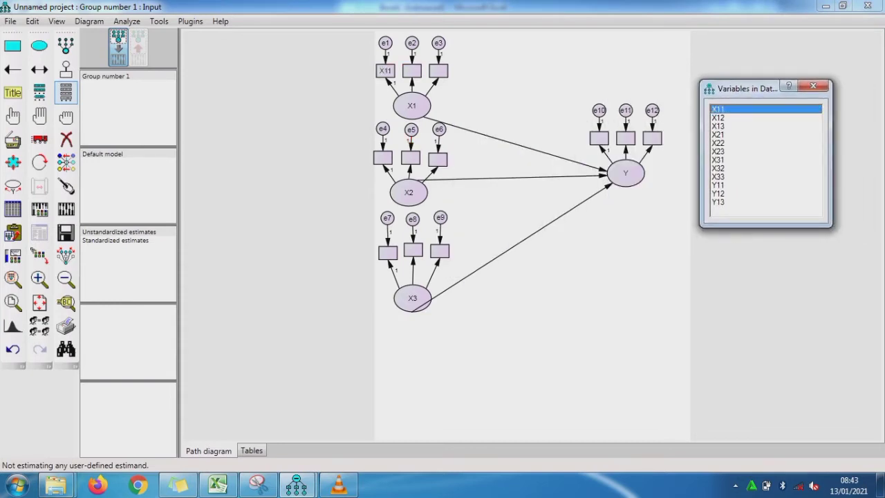
{"action": "left_click_drag", "start_coordinate": [717, 118], "coordinate": [412, 70]}
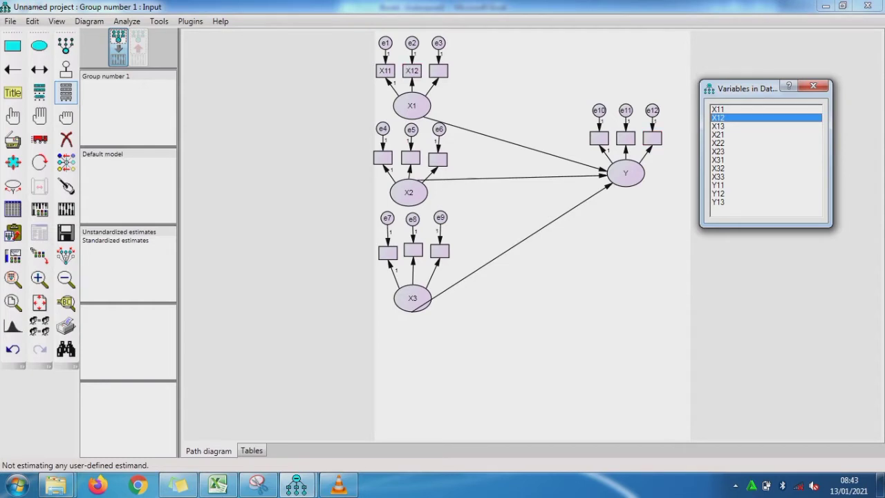
{"action": "left_click_drag", "start_coordinate": [718, 126], "coordinate": [438, 70]}
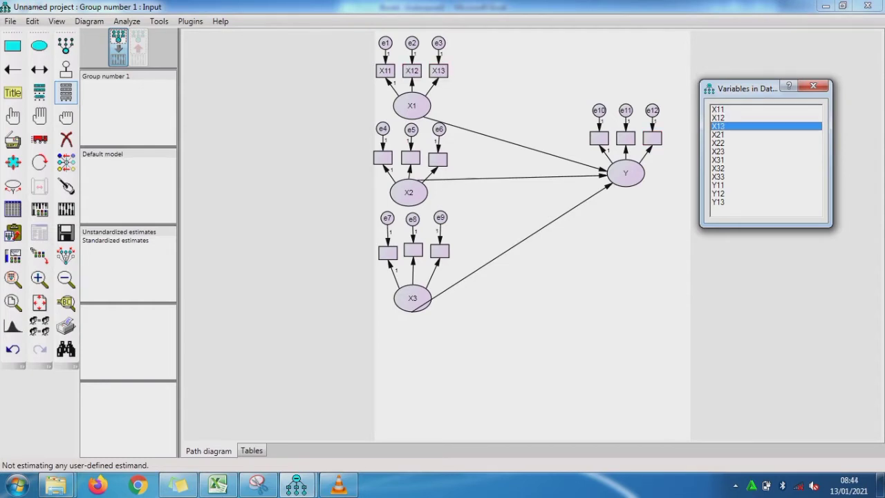
- Assign the data variables X21, X22 and X23 to the three indicators of X2
{"action": "left_click_drag", "start_coordinate": [717, 135], "coordinate": [382, 158]}
{"action": "left_click_drag", "start_coordinate": [717, 142], "coordinate": [410, 158]}
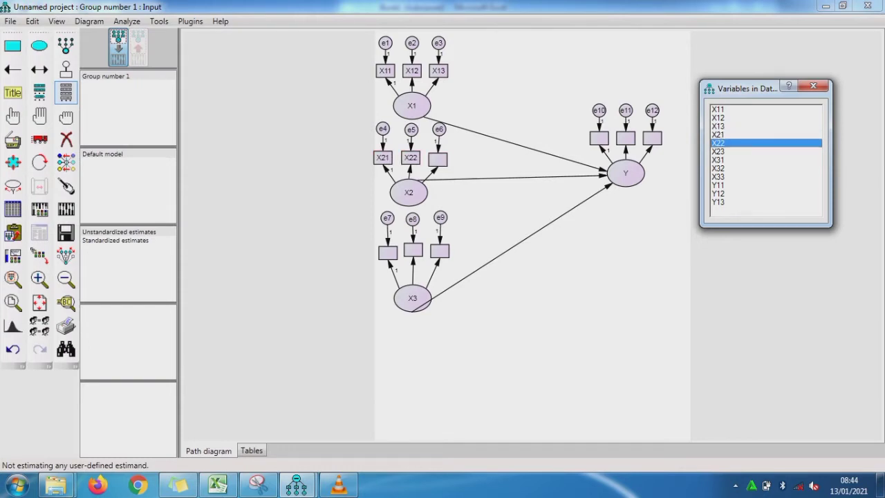
{"action": "left_click_drag", "start_coordinate": [718, 150], "coordinate": [437, 159]}
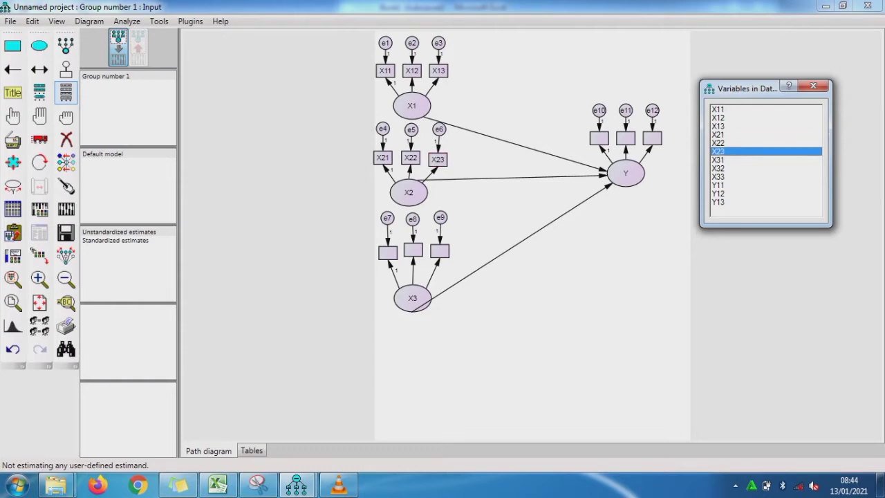
- Assign the data variables X31, X32 and X33 to the three indicators of X3
{"action": "left_click_drag", "start_coordinate": [718, 160], "coordinate": [387, 252]}
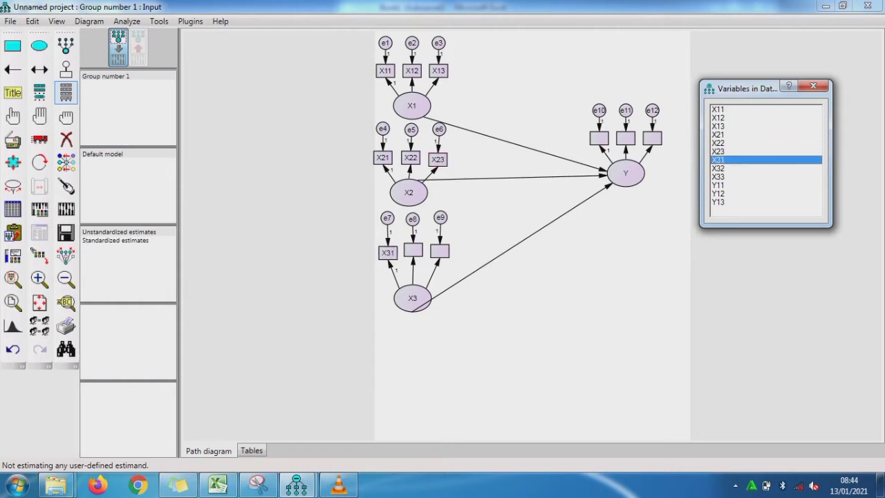
{"action": "left_click", "coordinate": [717, 167]}
{"action": "left_click_drag", "start_coordinate": [717, 167], "coordinate": [412, 251]}
{"action": "left_click", "coordinate": [718, 176]}
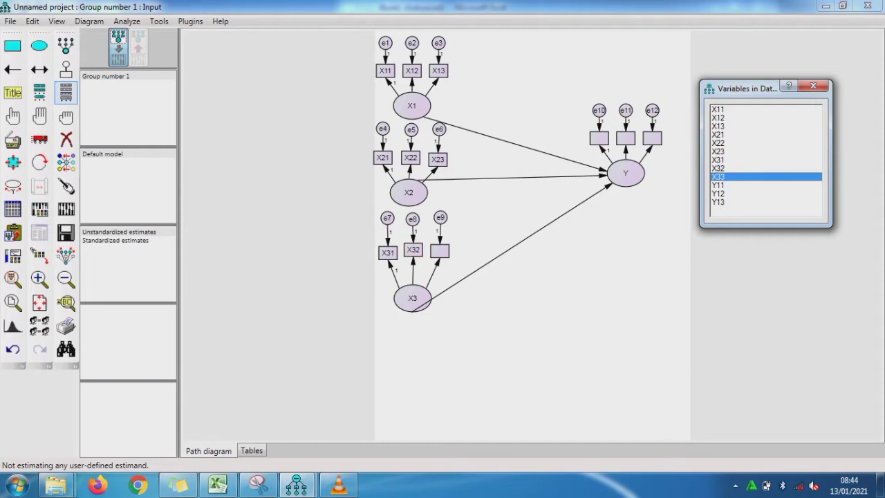
{"action": "left_click_drag", "start_coordinate": [717, 176], "coordinate": [439, 250]}
- Assign the data variables Y11, Y12 and Y13 to the three indicators of Y and close the variable list
{"action": "left_click", "coordinate": [718, 185]}
{"action": "left_click_drag", "start_coordinate": [717, 185], "coordinate": [598, 138]}
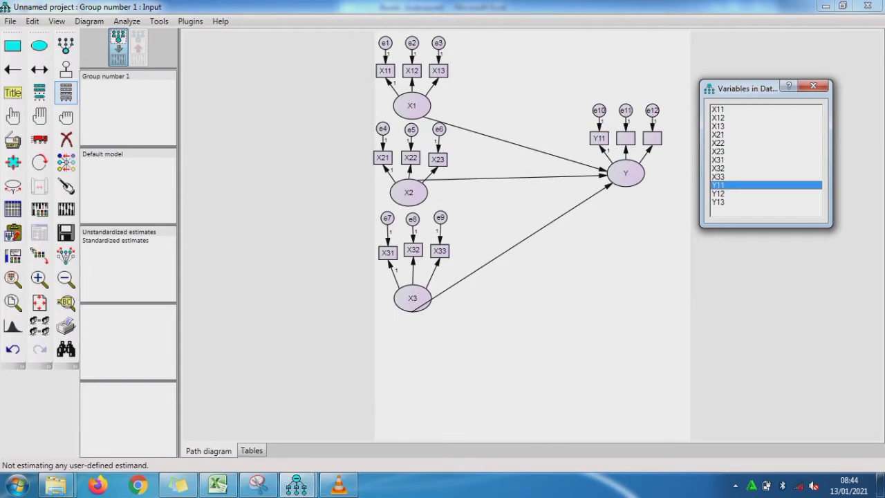
{"action": "left_click", "coordinate": [717, 193]}
{"action": "left_click_drag", "start_coordinate": [717, 192], "coordinate": [626, 139]}
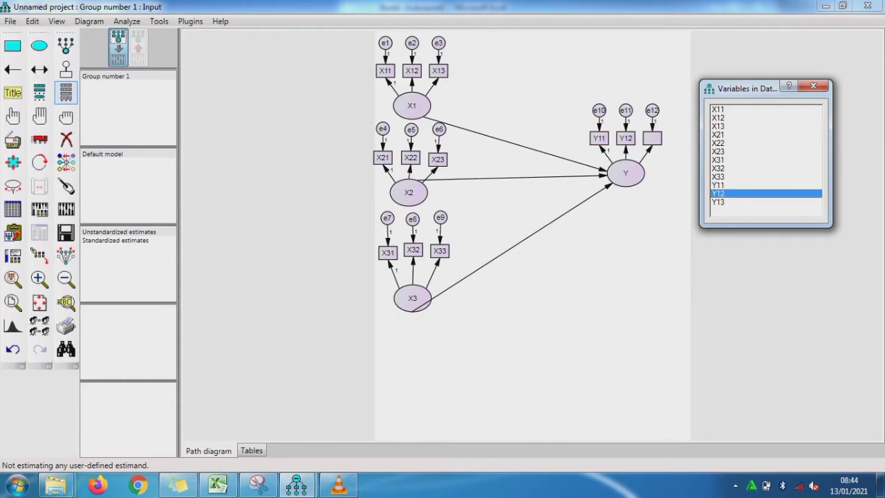
{"action": "left_click", "coordinate": [717, 201]}
{"action": "left_click_drag", "start_coordinate": [718, 201], "coordinate": [652, 139]}
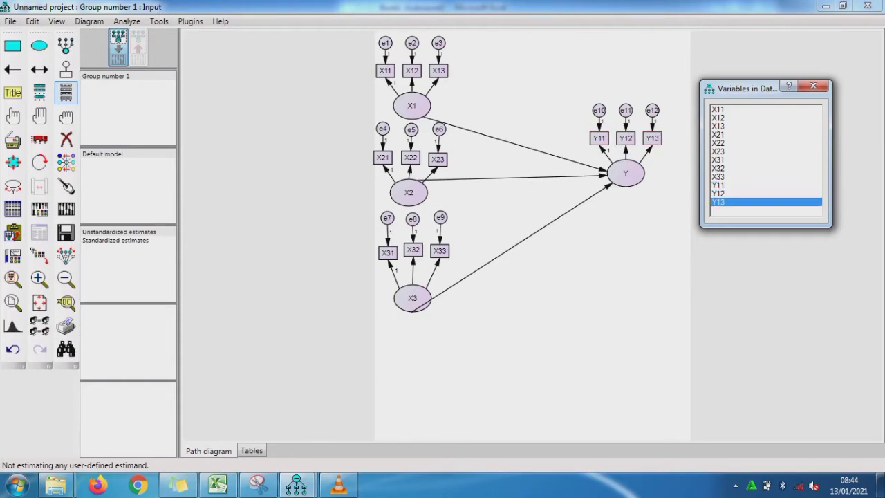
{"action": "left_click", "coordinate": [813, 85]}
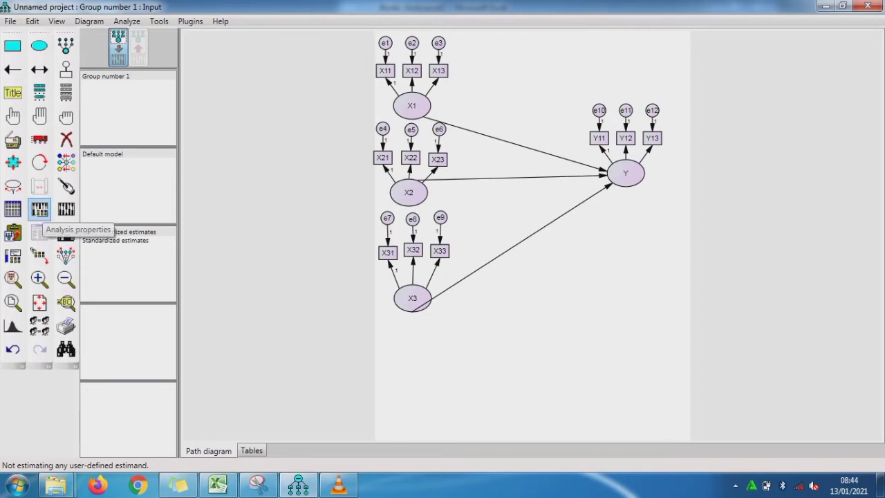
- Enable every output option in the analysis properties, including standardized estimates, modification indices, total effects, and tests for normality and outliers
{"action": "left_click", "coordinate": [39, 209]}
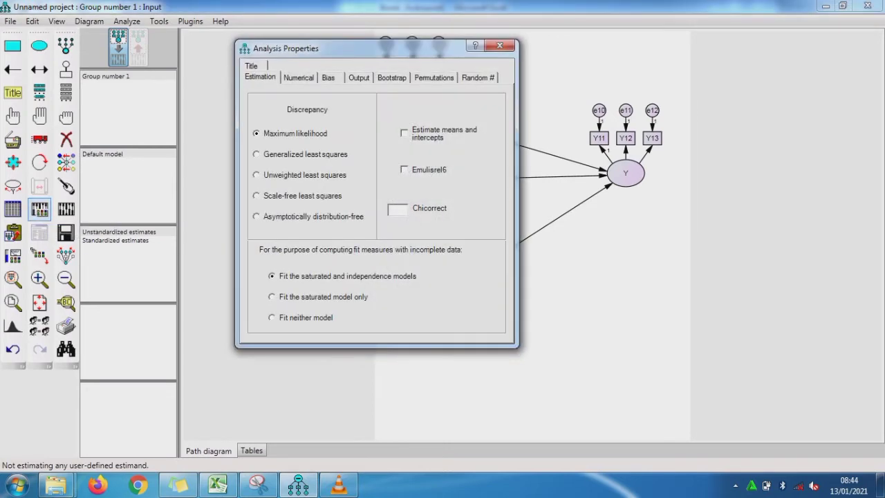
{"action": "left_click", "coordinate": [359, 77]}
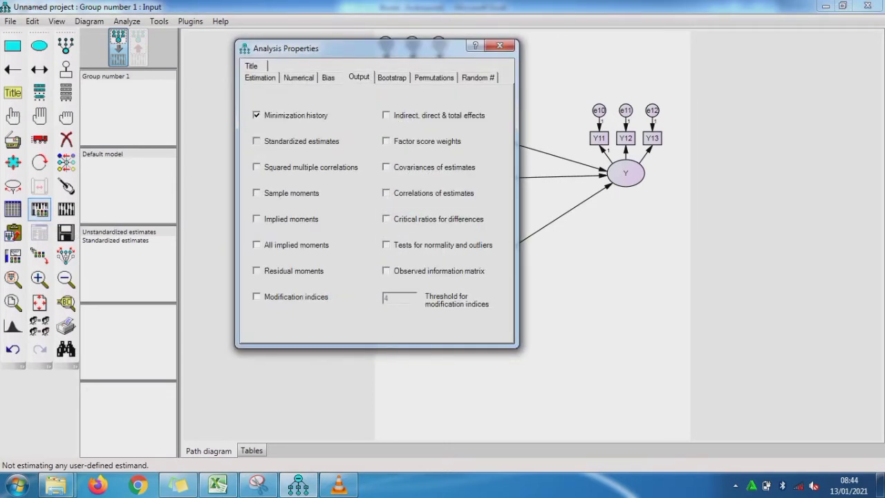
{"action": "left_click", "coordinate": [257, 166]}
{"action": "left_click", "coordinate": [256, 218]}
{"action": "left_click", "coordinate": [256, 296]}
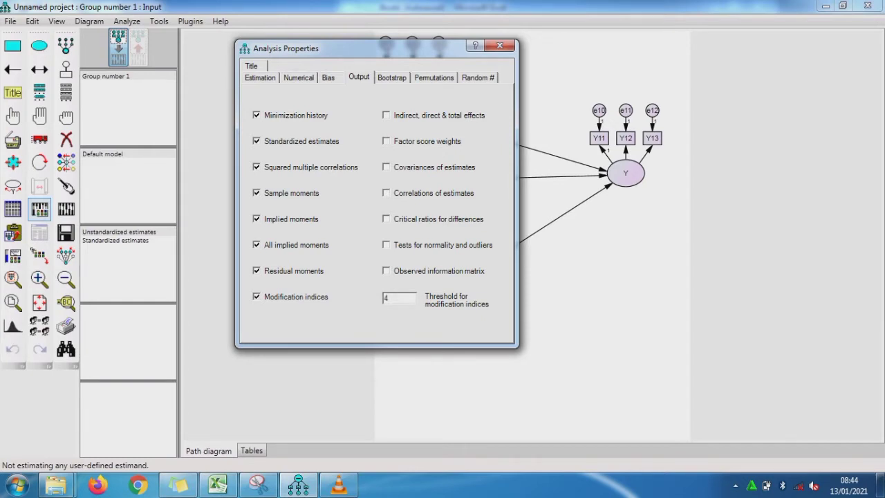
{"action": "left_click", "coordinate": [385, 115]}
{"action": "left_click", "coordinate": [385, 141]}
{"action": "left_click", "coordinate": [386, 219]}
{"action": "left_click", "coordinate": [385, 245]}
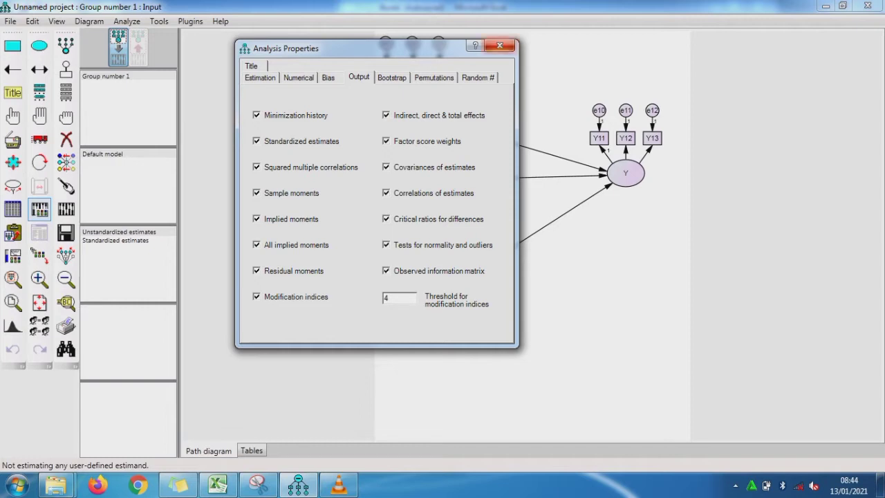
- Close the analysis properties, calculate the estimates despite the model warnings, and save the project as HASIL
{"action": "left_click", "coordinate": [499, 45]}
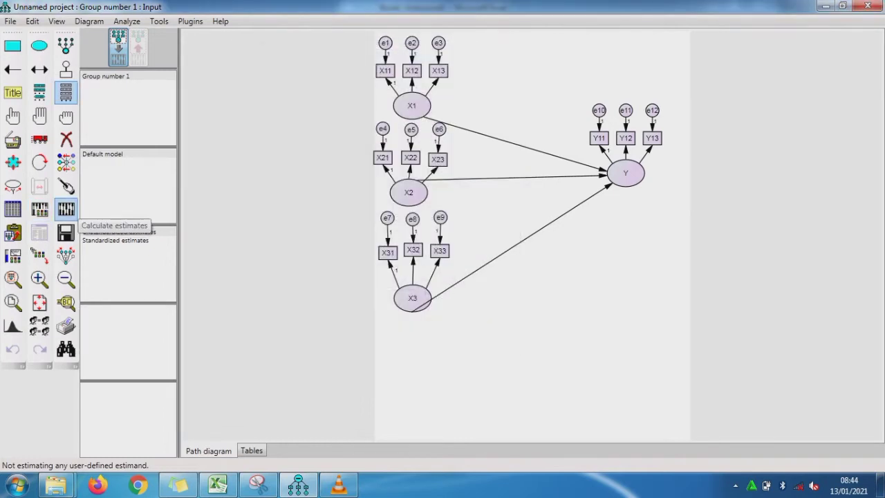
{"action": "left_click", "coordinate": [66, 209]}
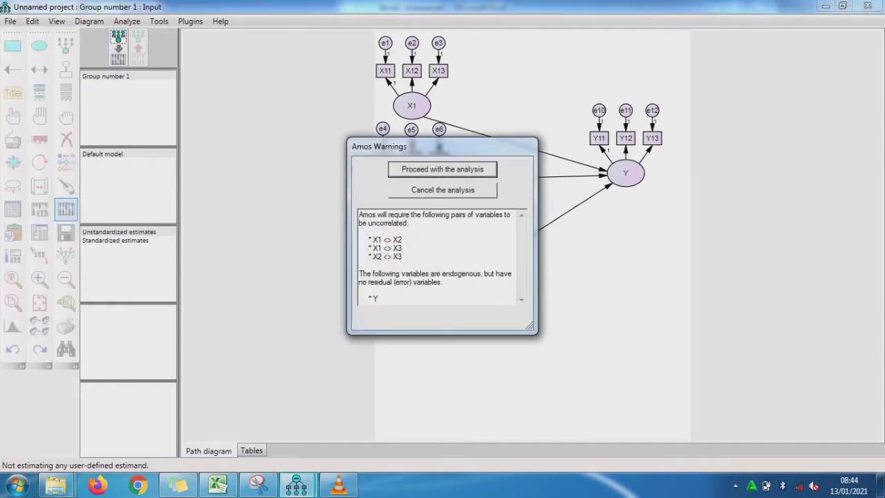
{"action": "left_click", "coordinate": [442, 170]}
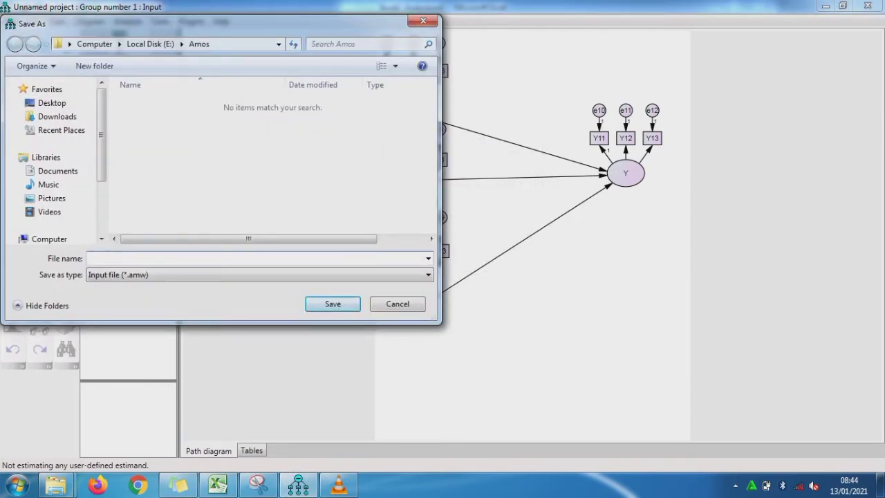
{"action": "type", "text": "HASIL"}
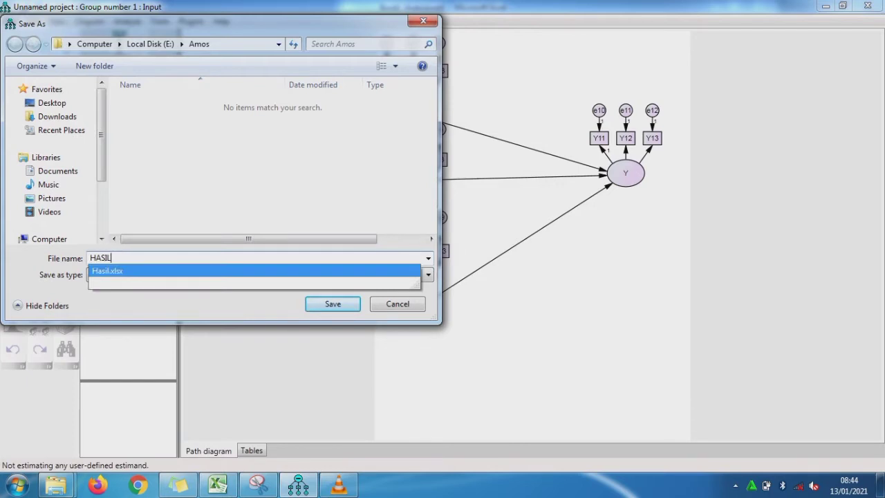
{"action": "key", "text": "Return"}
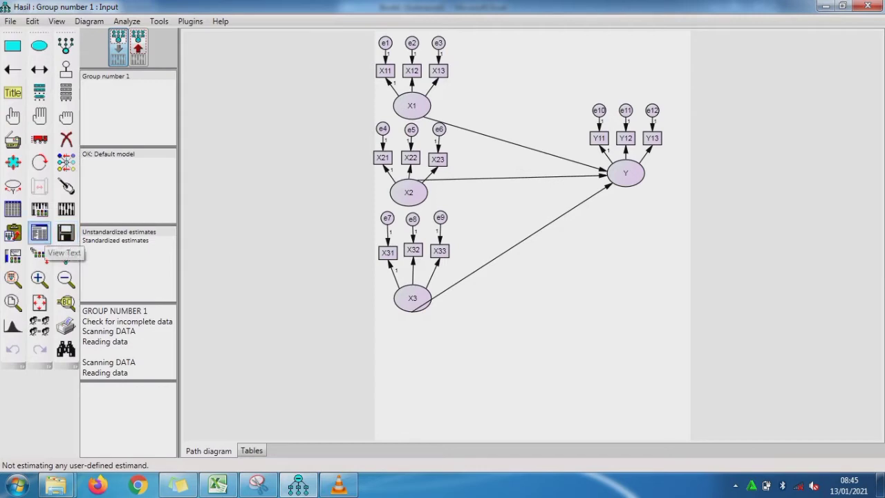
- Display the standardized estimates on the output path diagram and open the Estimates section of the text output in a maximized window
{"action": "left_click", "coordinate": [138, 48]}
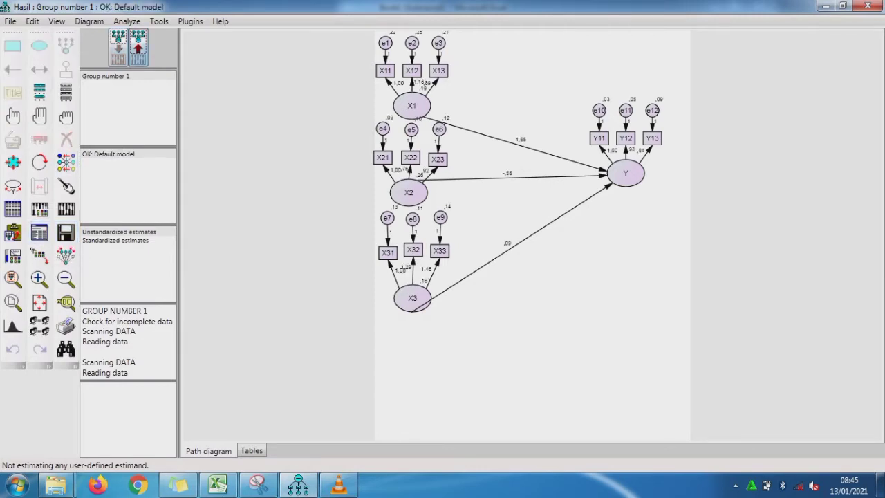
{"action": "left_click", "coordinate": [117, 240]}
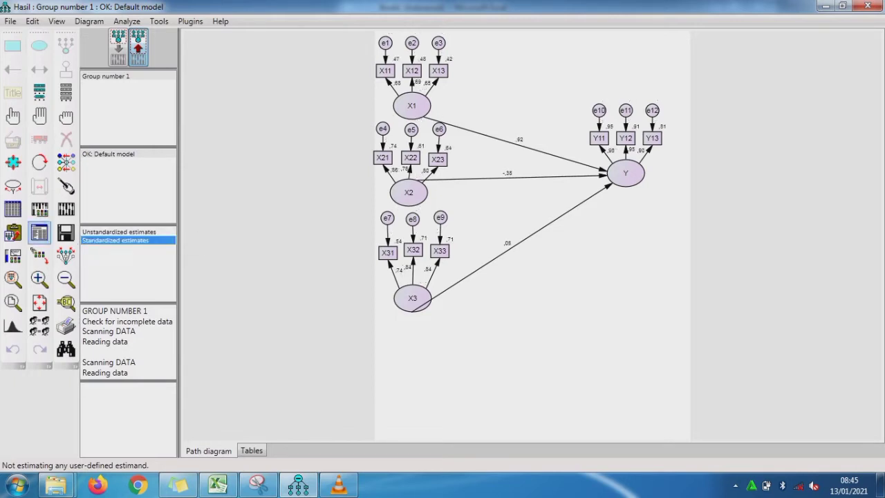
{"action": "left_click", "coordinate": [39, 232]}
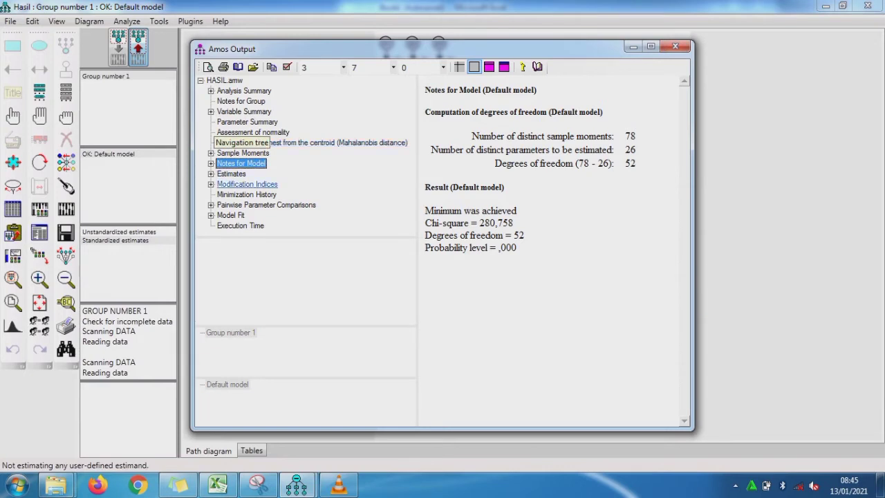
{"action": "left_click", "coordinate": [231, 174]}
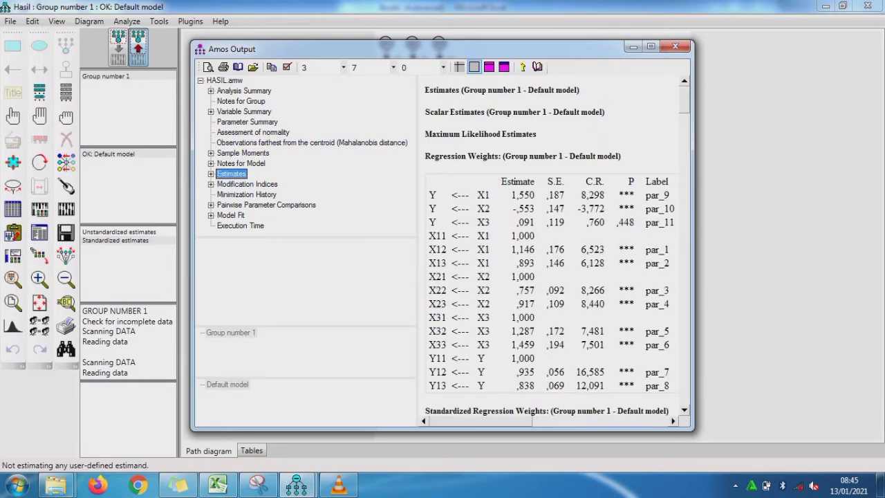
{"action": "left_click", "coordinate": [650, 46]}
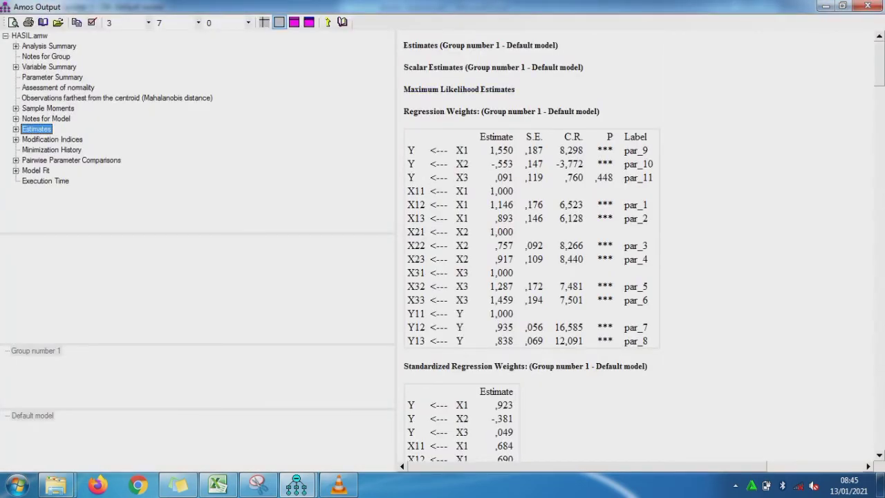
- Bring up the CFA sheet in Excel and snip the indicator rows X11 to Y13 of the Amos Regression Weights table with Snipping Tool
{"action": "left_click", "coordinate": [219, 484]}
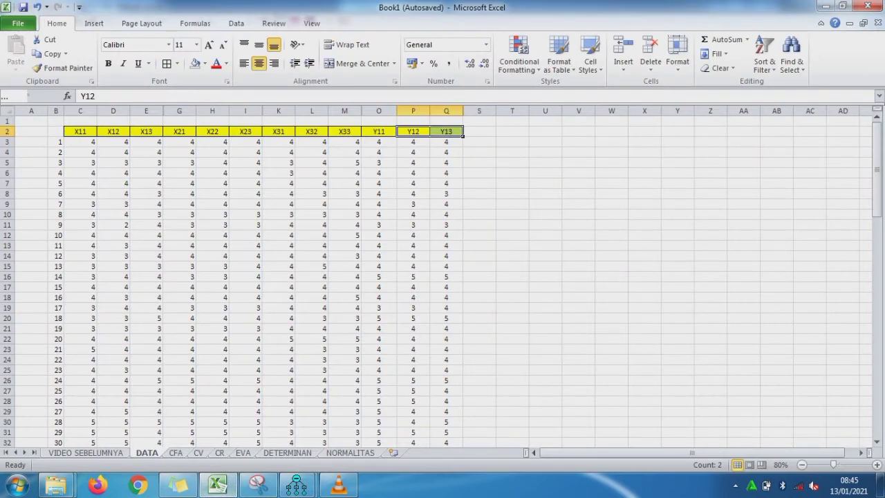
{"action": "key", "text": "ctrl+Page_Down"}
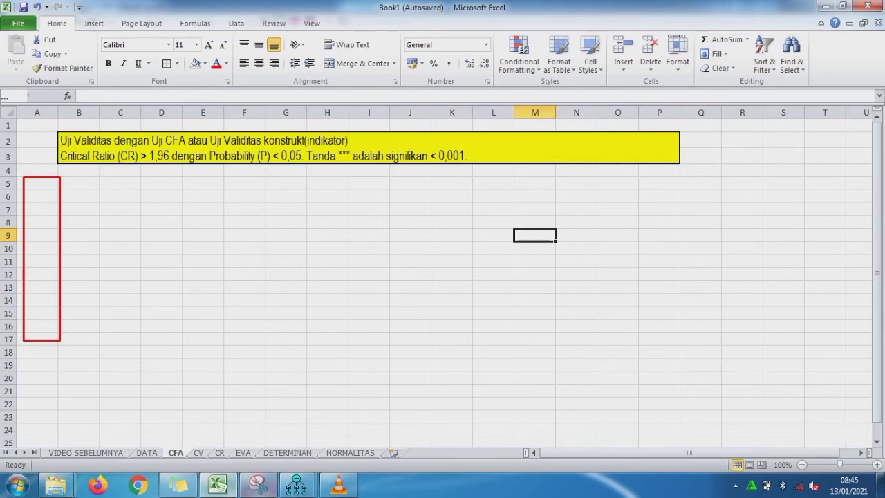
{"action": "left_click", "coordinate": [349, 387]}
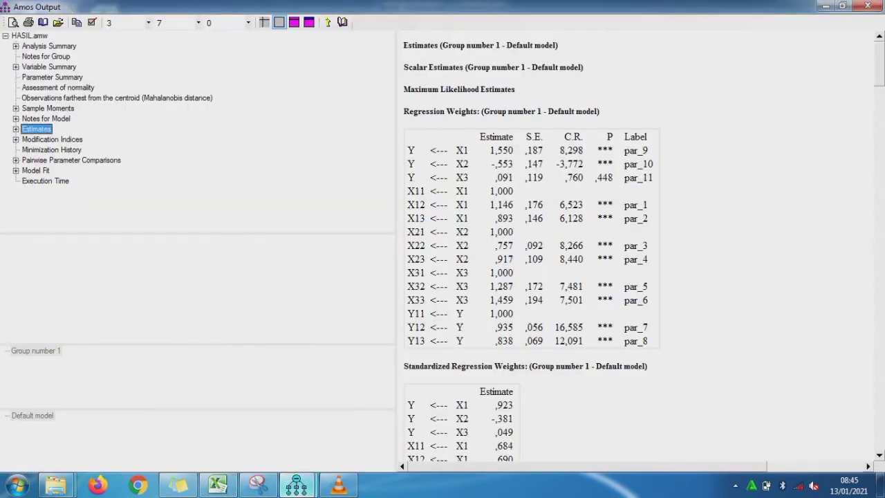
{"action": "left_click", "coordinate": [259, 484]}
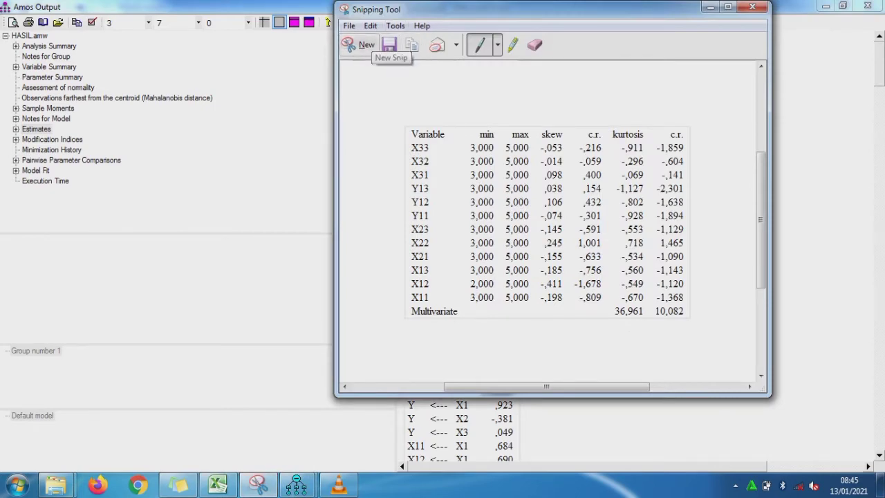
{"action": "left_click", "coordinate": [367, 45]}
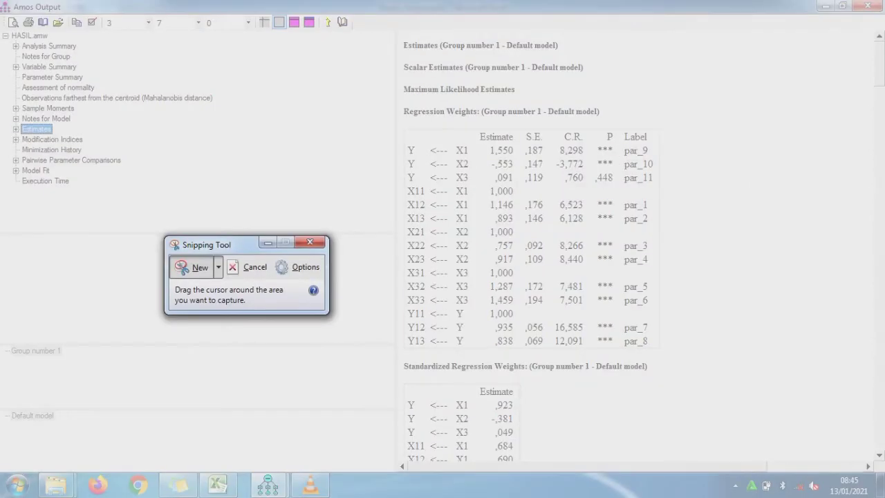
{"action": "left_click_drag", "start_coordinate": [405, 185], "coordinate": [658, 347]}
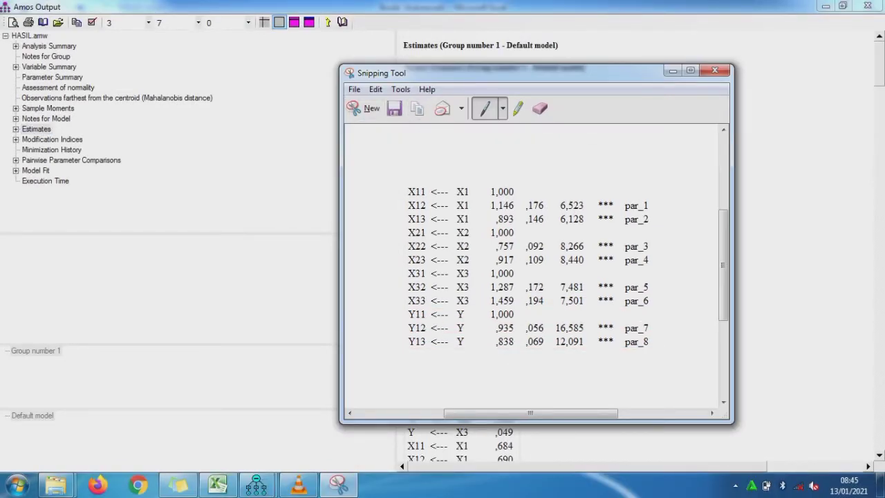
- Paste the snipped regression weights into the Excel CFA sheet and place the picture beneath the yellow criteria box, starting at column B
{"action": "key", "text": "alt+Tab"}
{"action": "key", "text": "ctrl+v"}
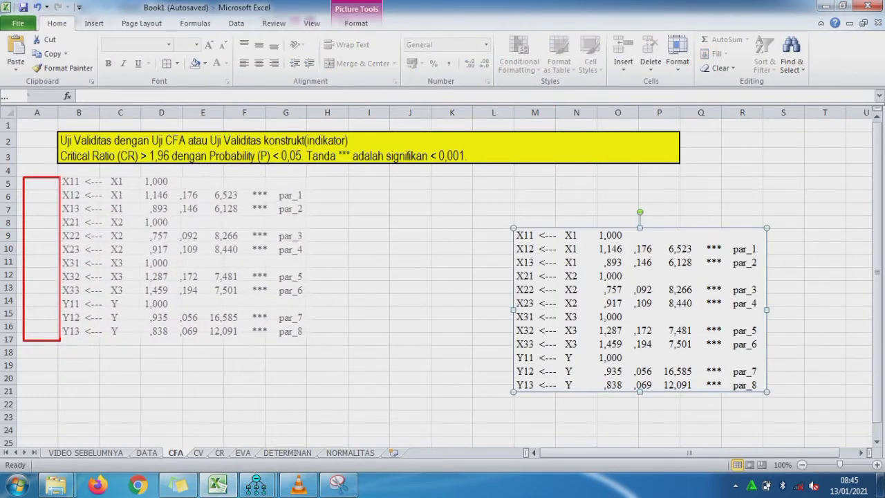
{"action": "left_click_drag", "start_coordinate": [639, 310], "coordinate": [190, 256]}
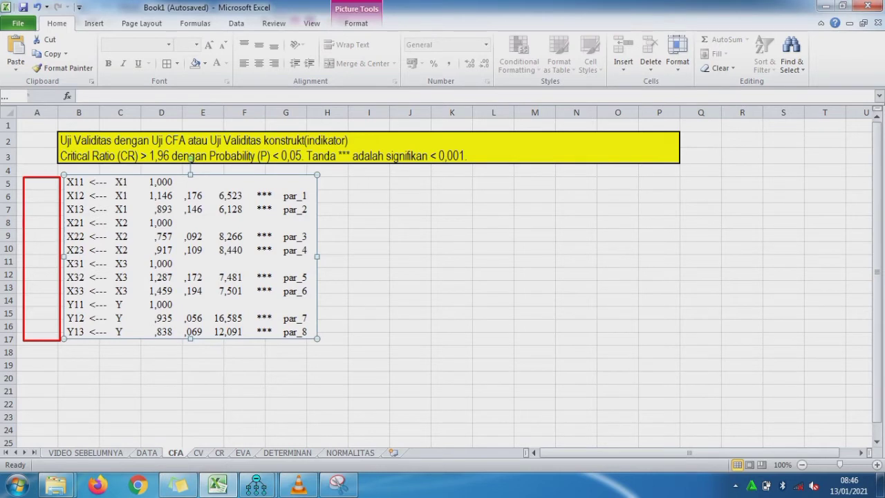
- Move the red rectangle around the critical ratio values in the pasted picture and bring it to the front
{"action": "left_click_drag", "start_coordinate": [41, 258], "coordinate": [229, 267]}
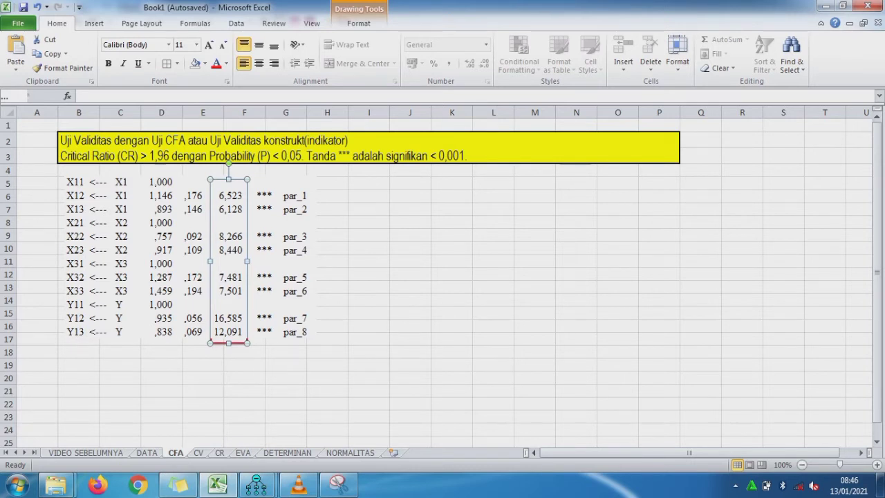
{"action": "right_click", "coordinate": [248, 295]}
{"action": "mouse_move", "coordinate": [311, 204]}
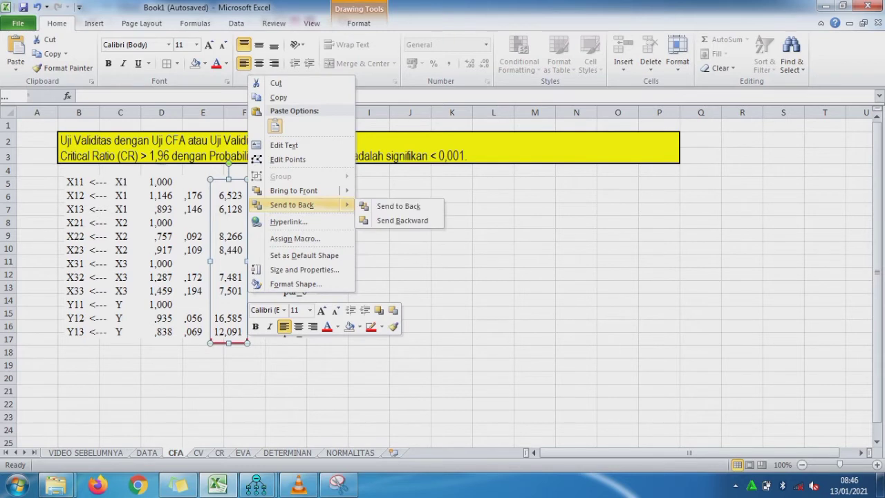
{"action": "left_click", "coordinate": [398, 206]}
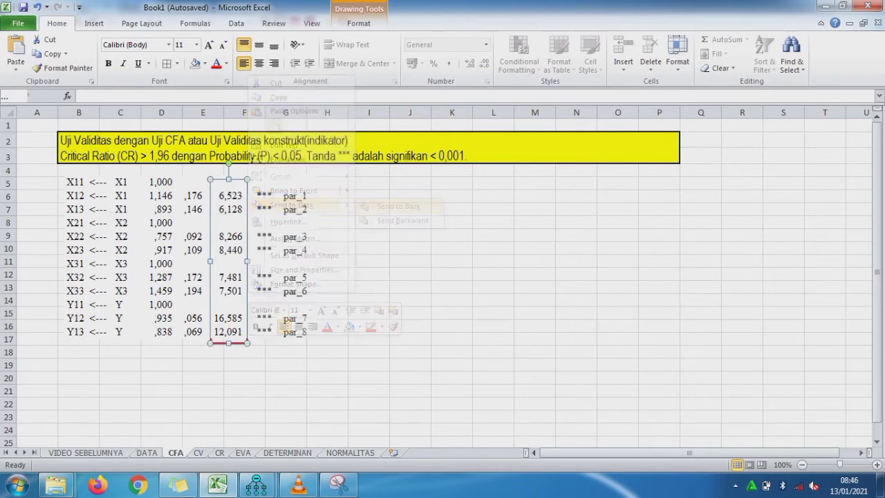
{"action": "right_click", "coordinate": [249, 217]}
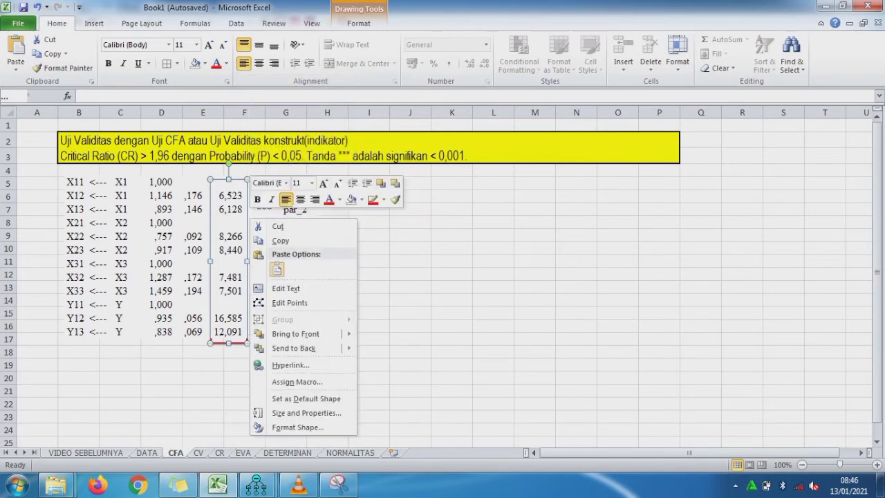
{"action": "mouse_move", "coordinate": [304, 334]}
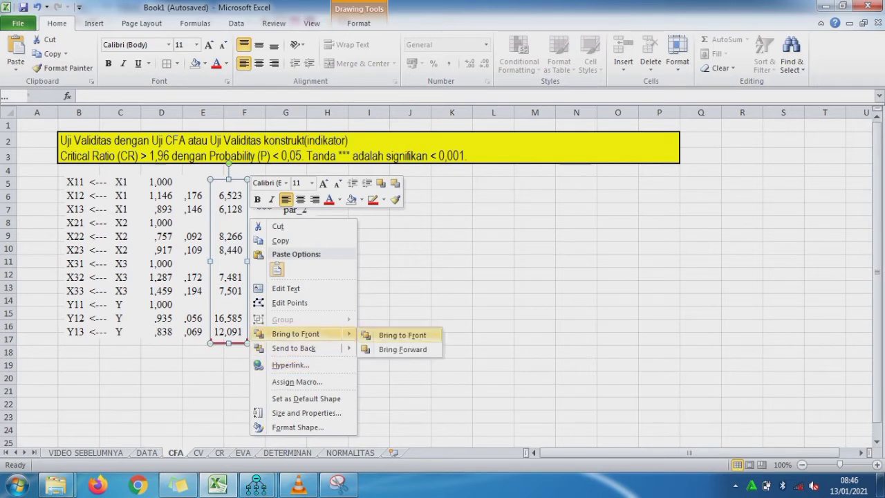
{"action": "left_click", "coordinate": [402, 335]}
{"action": "left_click", "coordinate": [369, 261]}
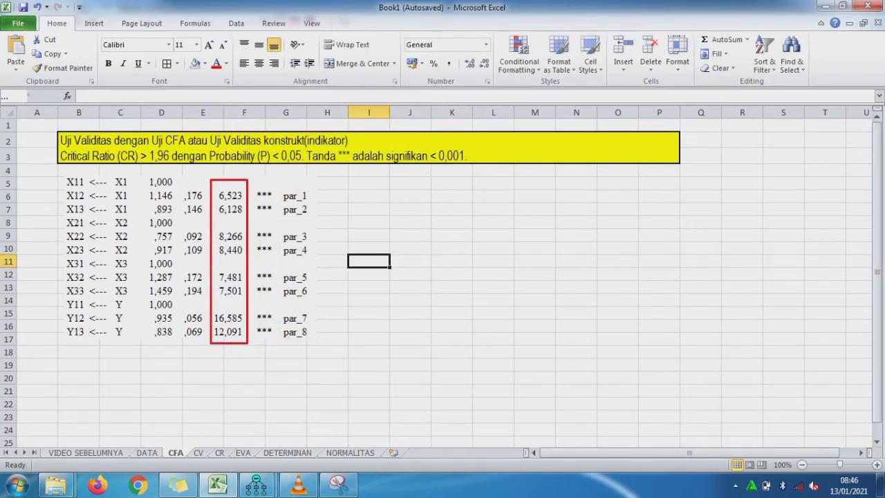
- Duplicate the red rectangle and place the copy beside the pasted picture, around column I
{"action": "left_click", "coordinate": [247, 235]}
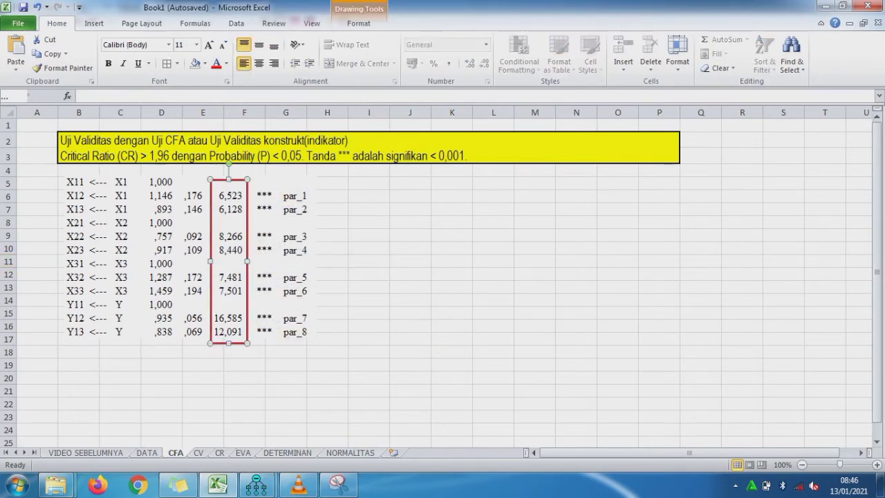
{"action": "key", "text": "ctrl+c"}
{"action": "left_click", "coordinate": [368, 264]}
{"action": "key", "text": "ctrl+v"}
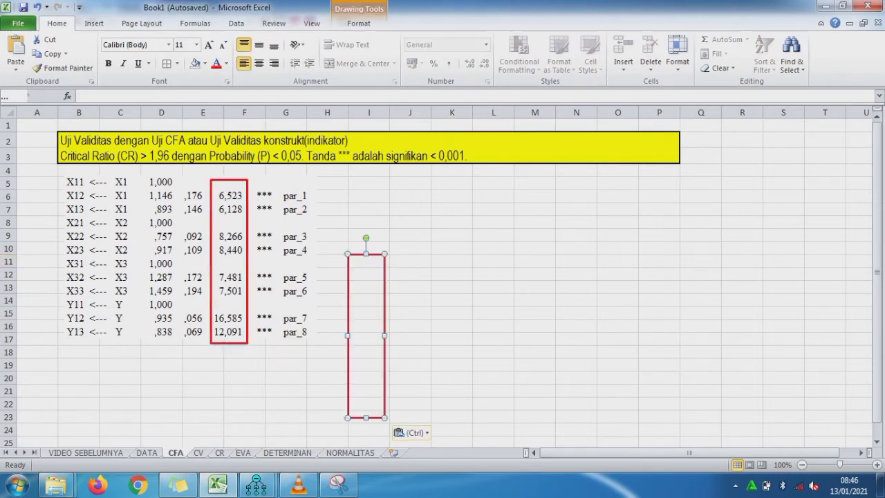
- Check the P column in the Amos regression weights and fit the duplicated, narrowed rectangle around the *** values in the CFA sheet
{"action": "left_click", "coordinate": [256, 486]}
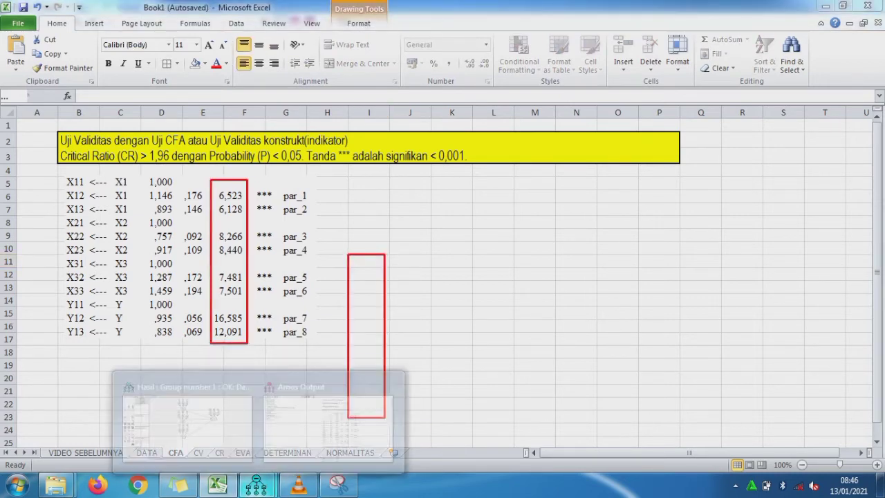
{"action": "left_click", "coordinate": [328, 420]}
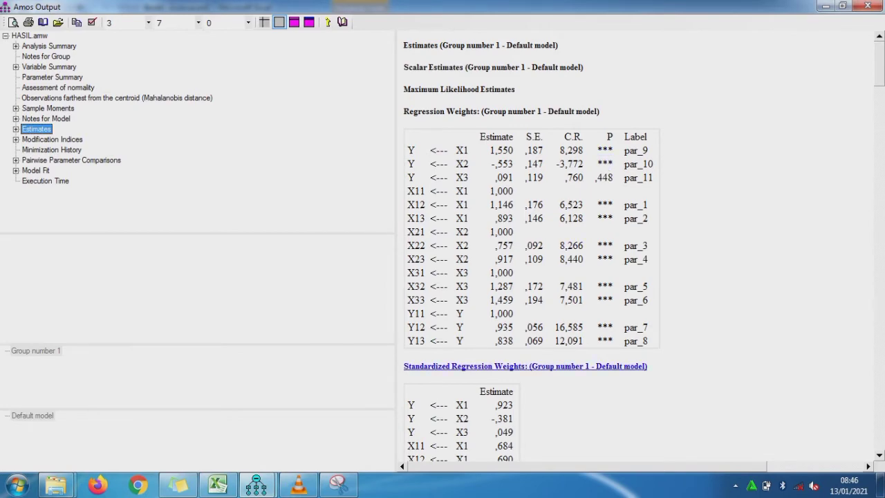
{"action": "left_click", "coordinate": [217, 486]}
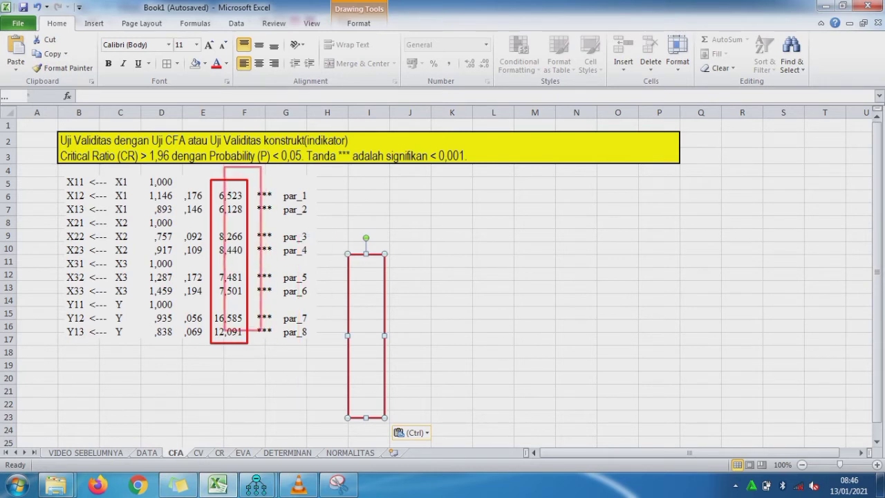
{"action": "left_click_drag", "start_coordinate": [285, 263], "coordinate": [278, 262]}
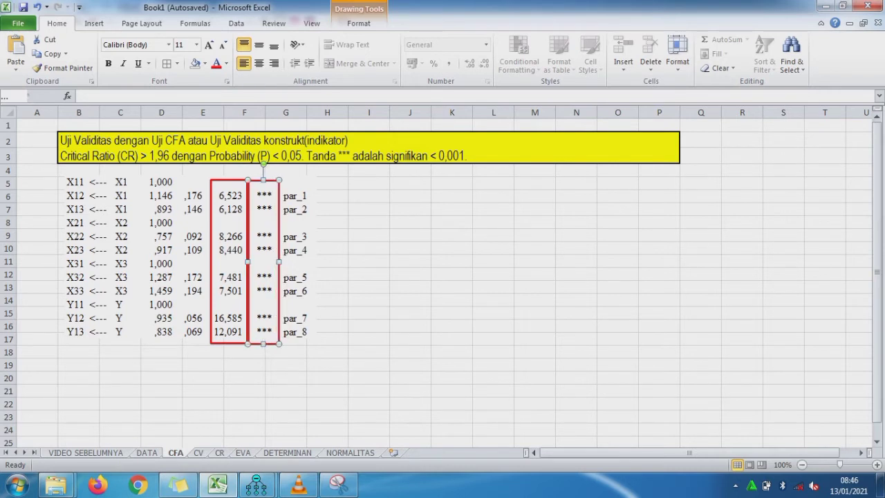
{"action": "key", "text": "Right"}
{"action": "key", "text": "Right"}
{"action": "key", "text": "Right"}
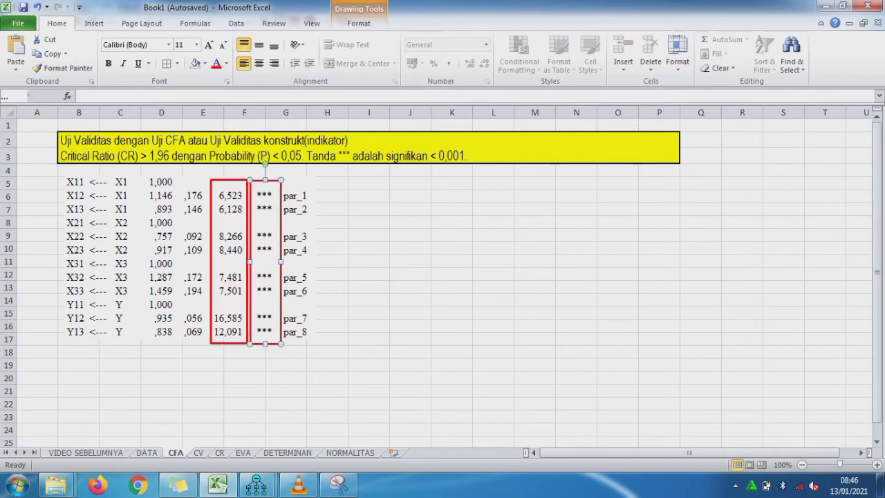
{"action": "left_click", "coordinate": [333, 274]}
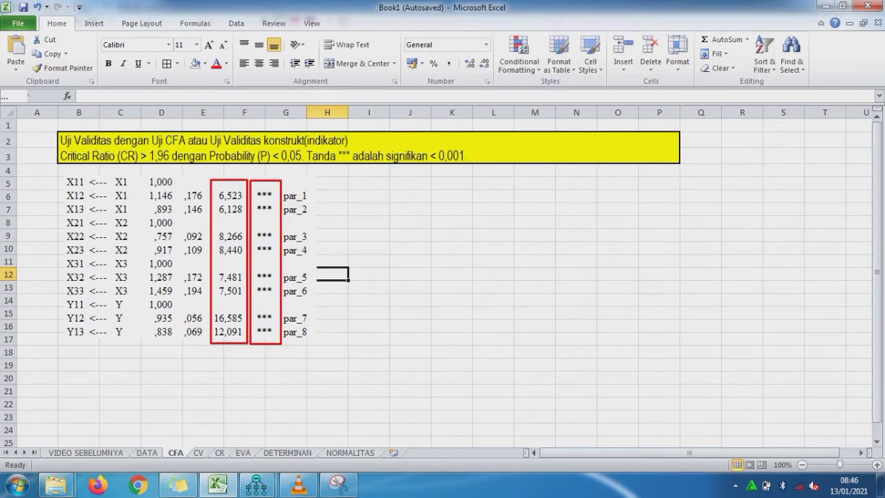
{"action": "left_click", "coordinate": [280, 269]}
{"action": "key", "text": "Up"}
{"action": "left_click", "coordinate": [333, 274]}
- Review the CFA sheet once more and open the CV sheet for the convergent validity test
{"action": "key", "text": "ctrl+Page_Down"}
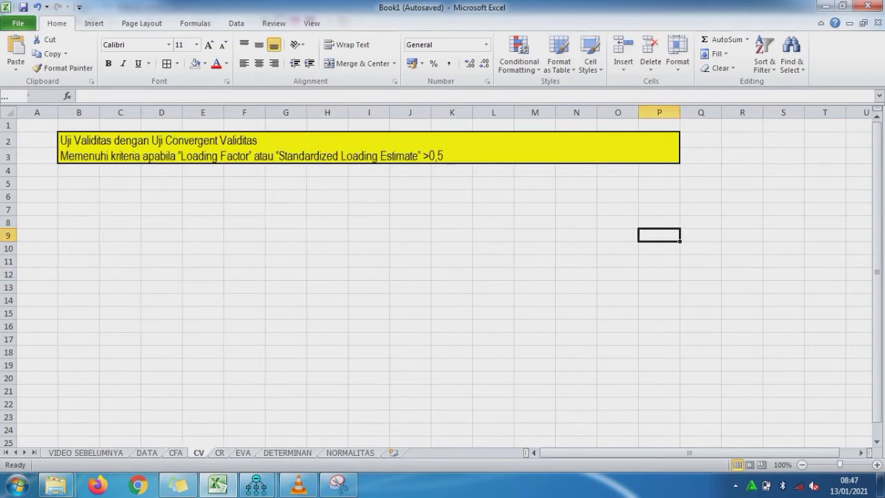
{"action": "key", "text": "ctrl+Page_Up"}
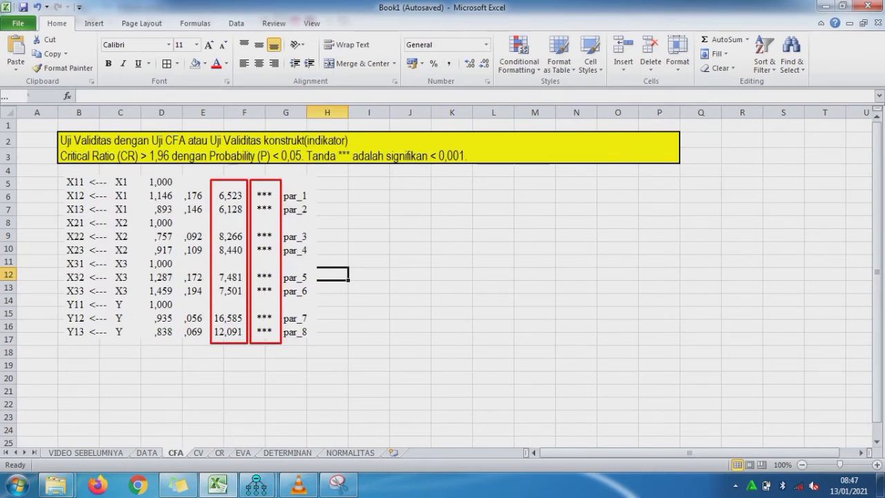
{"action": "key", "text": "ctrl+Page_Down"}
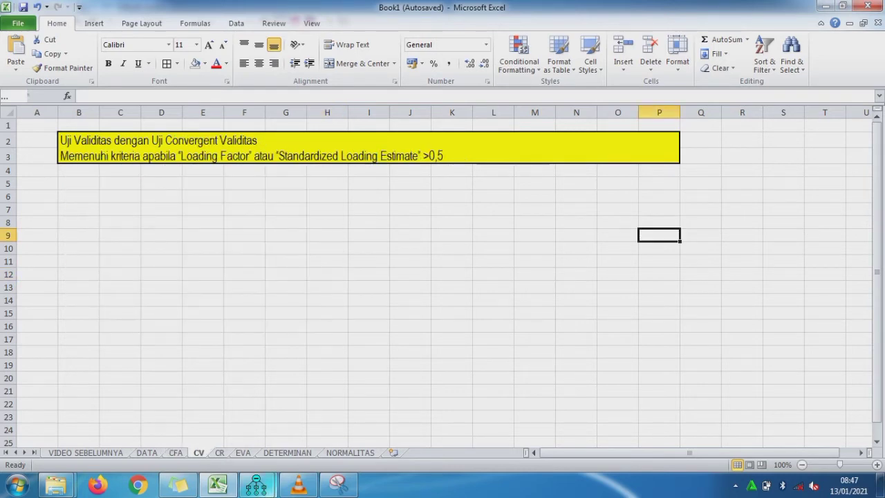
- Capture the Amos path diagram with standardized estimates using Snipping Tool and paste it into the CV sheet in Excel
{"action": "mouse_move", "coordinate": [255, 484]}
{"action": "left_click", "coordinate": [188, 415]}
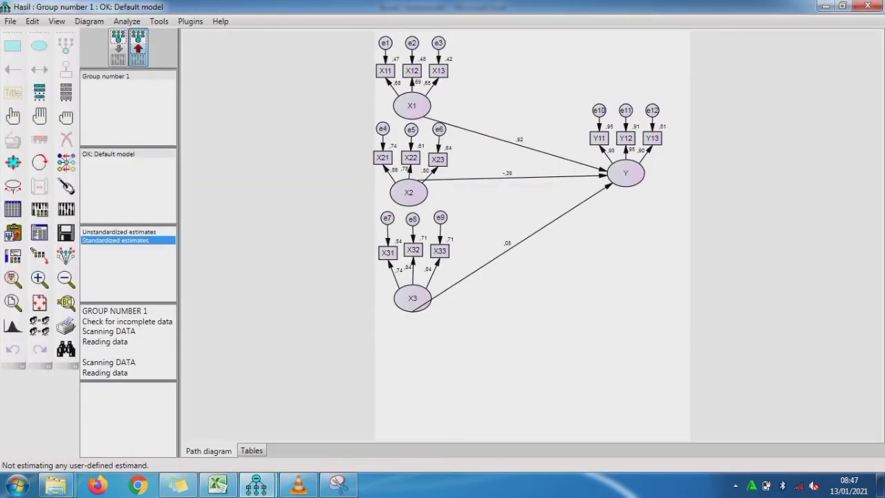
{"action": "left_click", "coordinate": [338, 484]}
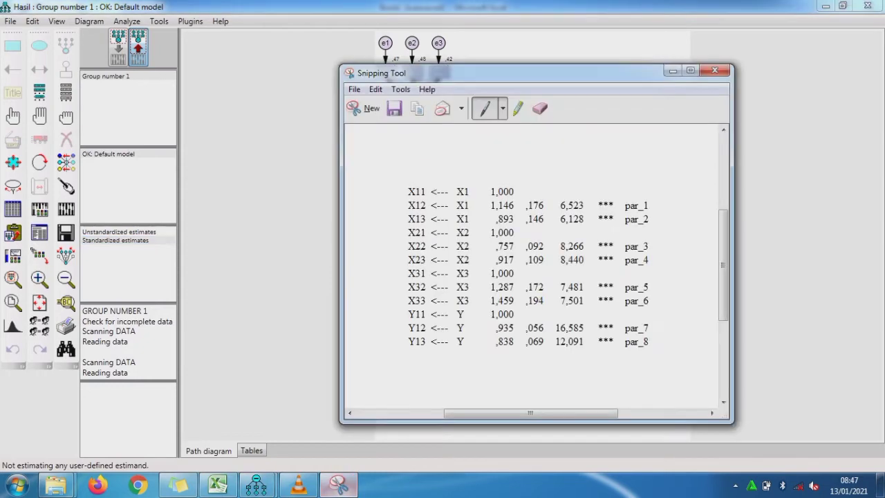
{"action": "left_click", "coordinate": [367, 108]}
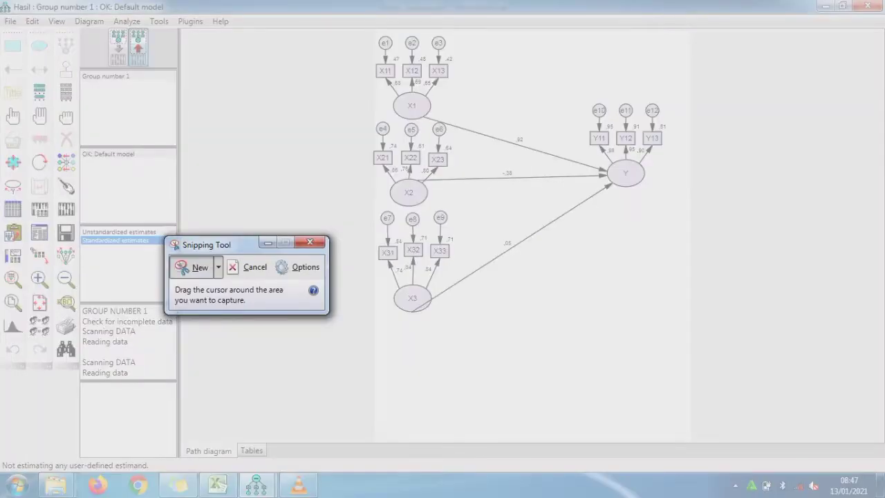
{"action": "left_click_drag", "start_coordinate": [373, 33], "coordinate": [686, 322]}
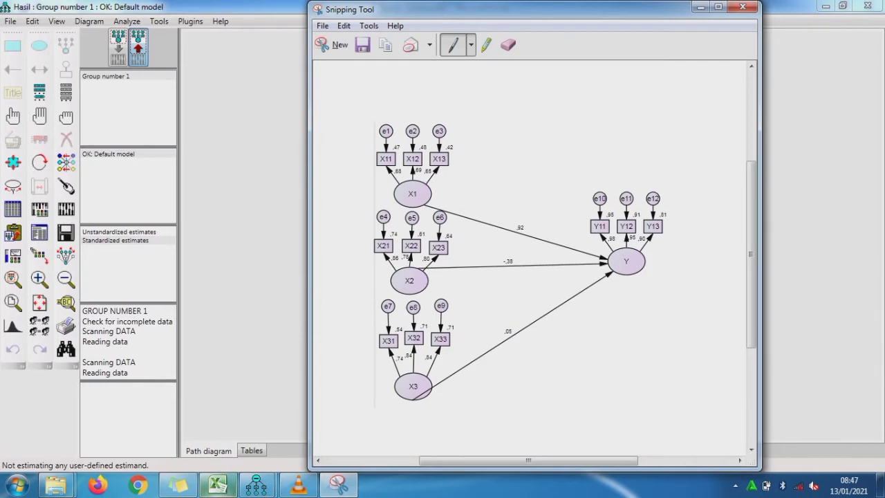
{"action": "key", "text": "alt+Tab"}
{"action": "key", "text": "ctrl+v"}
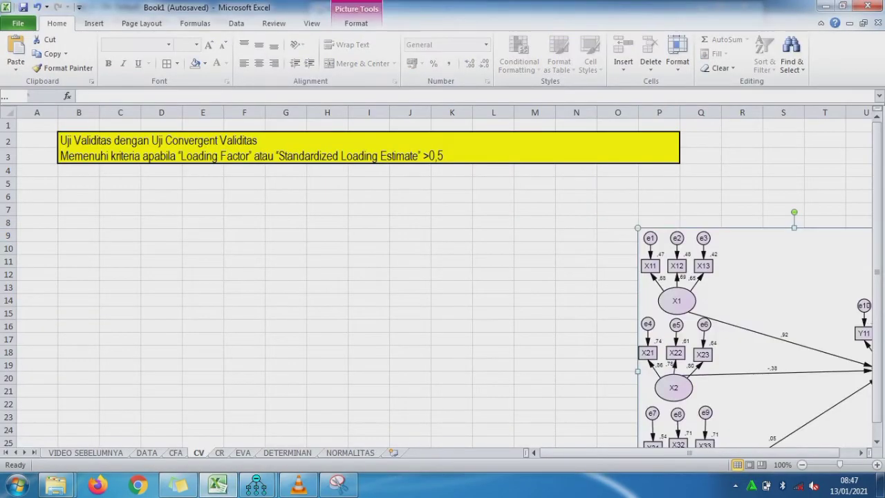
- Move the path diagram picture below the yellow heading and shrink it to fit roughly columns B to H
{"action": "left_click_drag", "start_coordinate": [753, 311], "coordinate": [151, 258]}
{"action": "left_click_drag", "start_coordinate": [348, 174], "coordinate": [317, 204]}
{"action": "left_click_drag", "start_coordinate": [248, 249], "coordinate": [274, 223]}
{"action": "left_click", "coordinate": [410, 248]}
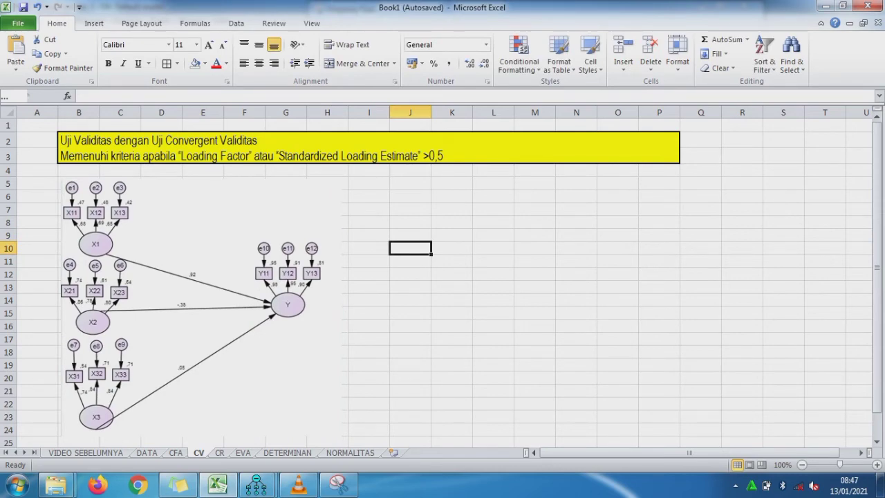
- Capture the X11 to Y13 rows of the Standardized Regression Weights table from Amos Output with Snipping Tool
{"action": "mouse_move", "coordinate": [256, 486]}
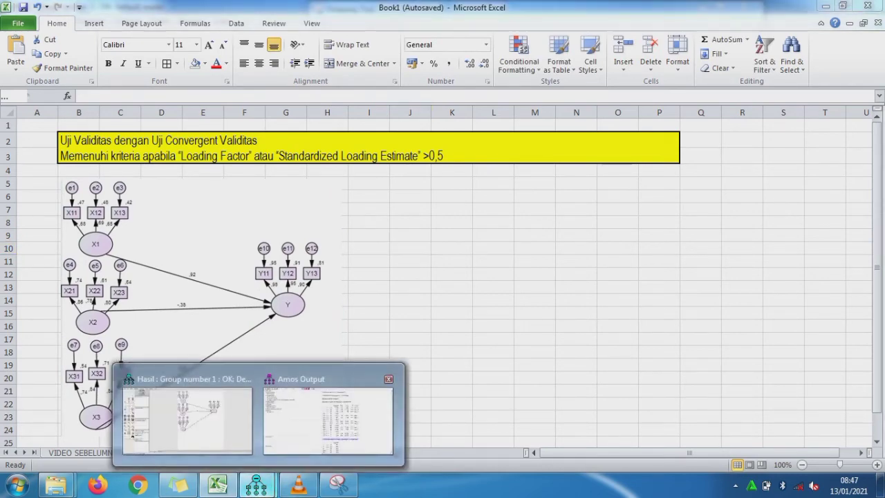
{"action": "left_click", "coordinate": [328, 421]}
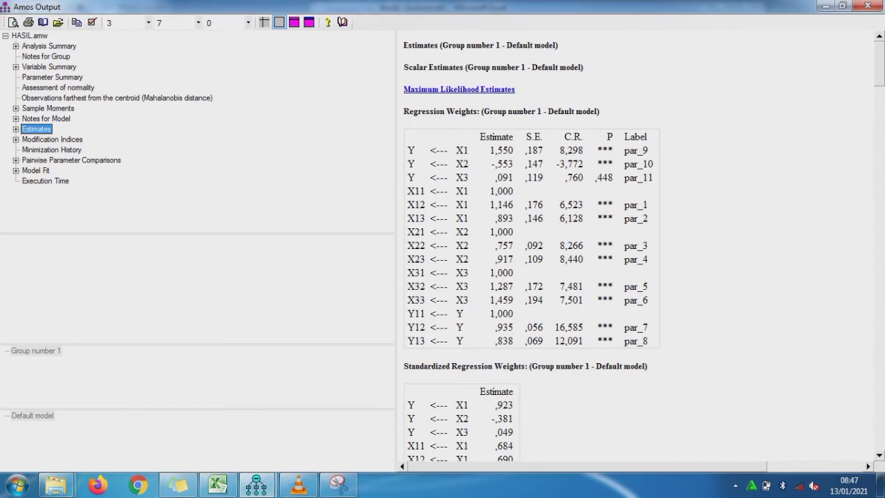
{"action": "left_click_drag", "start_coordinate": [878, 65], "coordinate": [878, 97]}
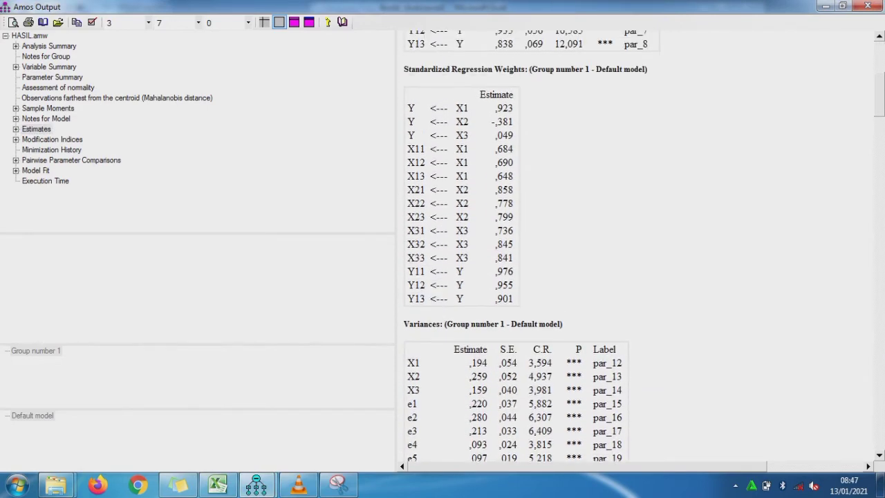
{"action": "left_click", "coordinate": [338, 484]}
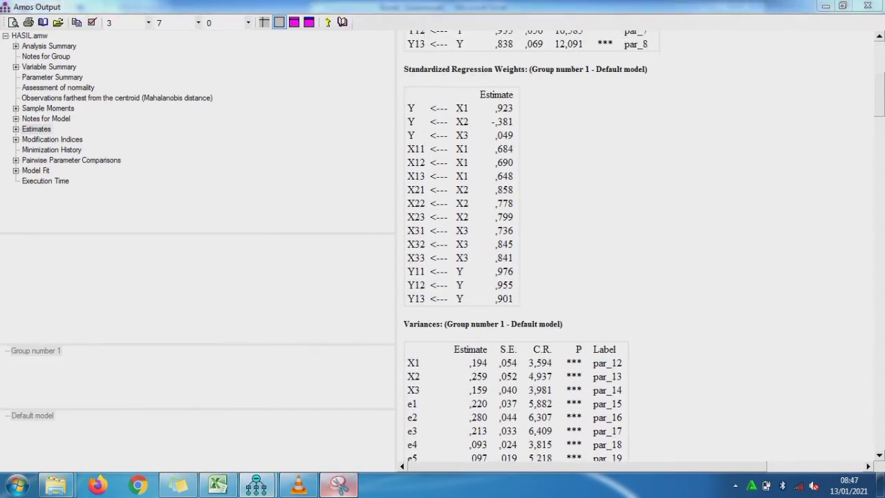
{"action": "left_click", "coordinate": [333, 44]}
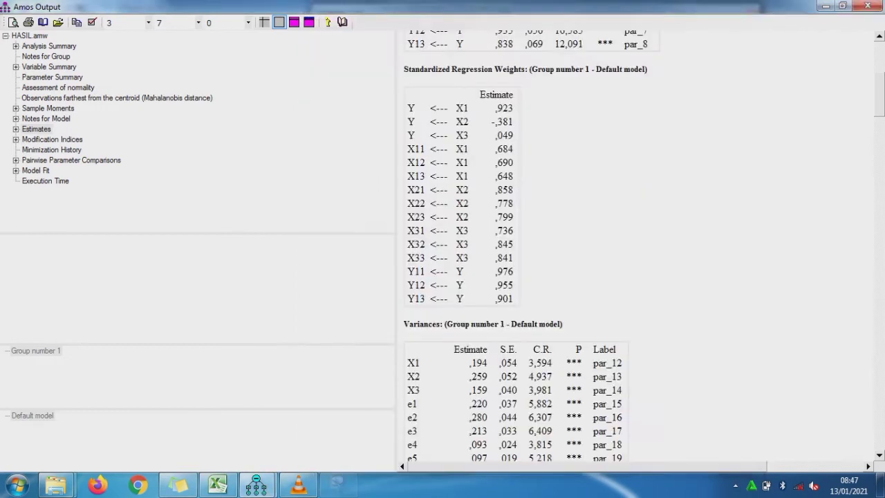
{"action": "left_click_drag", "start_coordinate": [403, 142], "coordinate": [520, 304]}
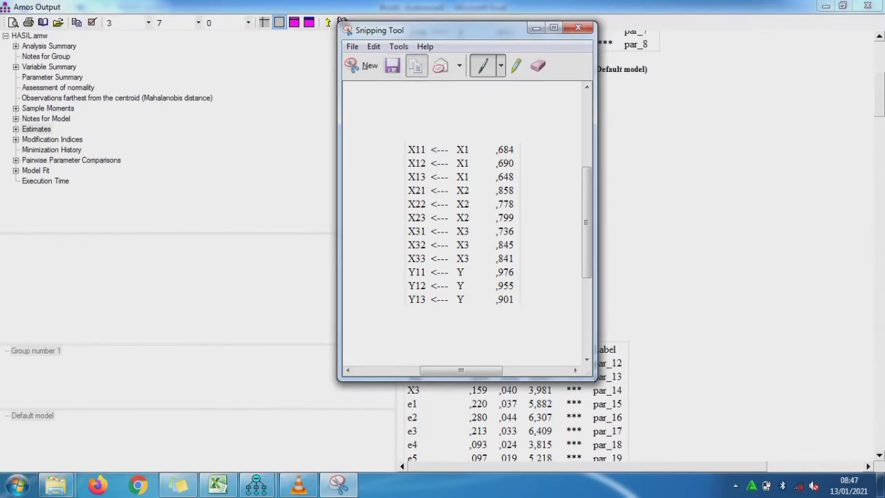
- Paste the captured loading estimates into the Excel CV sheet and place them beside the path diagram, starting around cell J5
{"action": "left_click", "coordinate": [216, 483]}
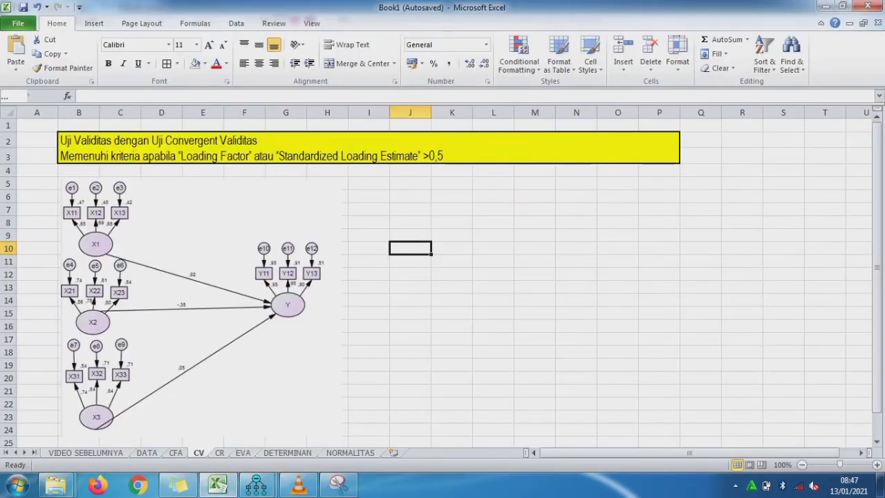
{"action": "key", "text": "ctrl+v"}
{"action": "left_click_drag", "start_coordinate": [489, 309], "coordinate": [446, 259]}
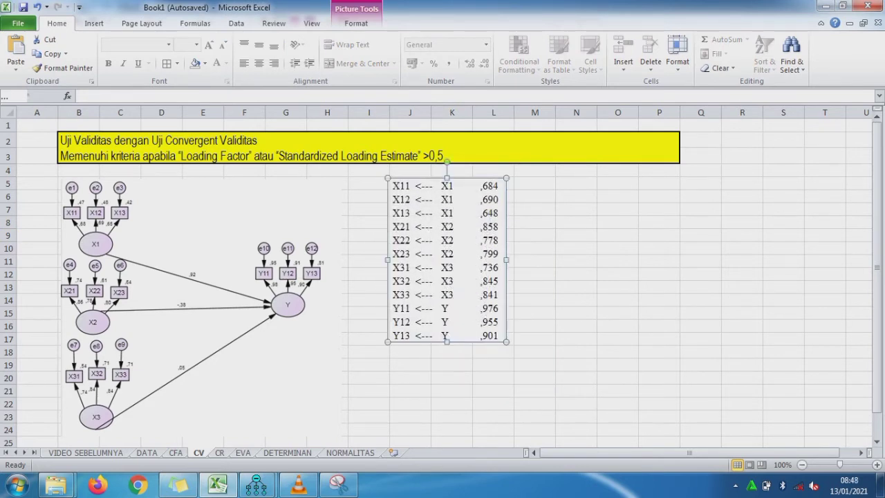
{"action": "left_click", "coordinate": [534, 221]}
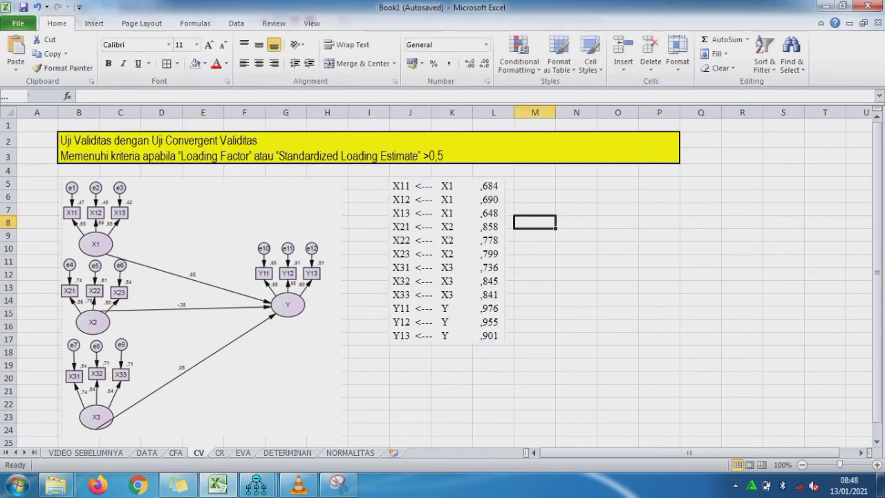
- Enter OK in cell R2 of the CV sheet, beside the convergent validity heading
{"action": "left_click", "coordinate": [700, 140]}
{"action": "left_click", "coordinate": [742, 140]}
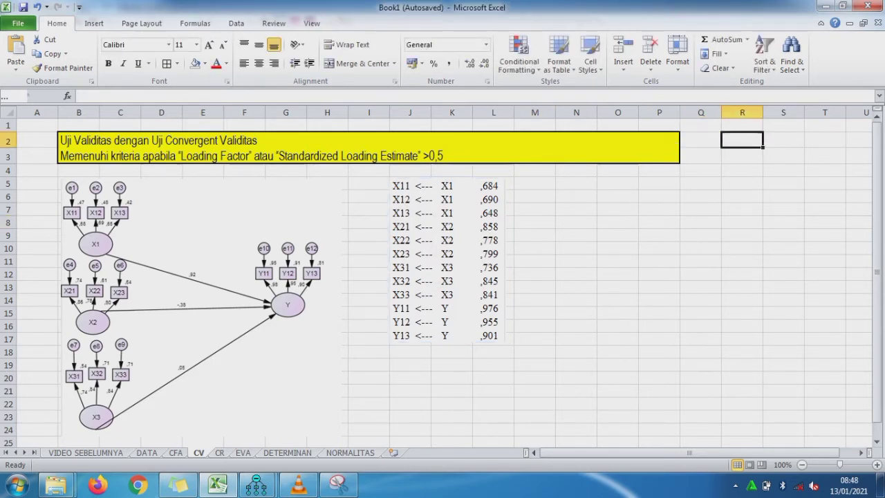
{"action": "type", "text": "ok"}
{"action": "key", "text": "BackSpace"}
{"action": "key", "text": "BackSpace"}
{"action": "type", "text": "OK"}
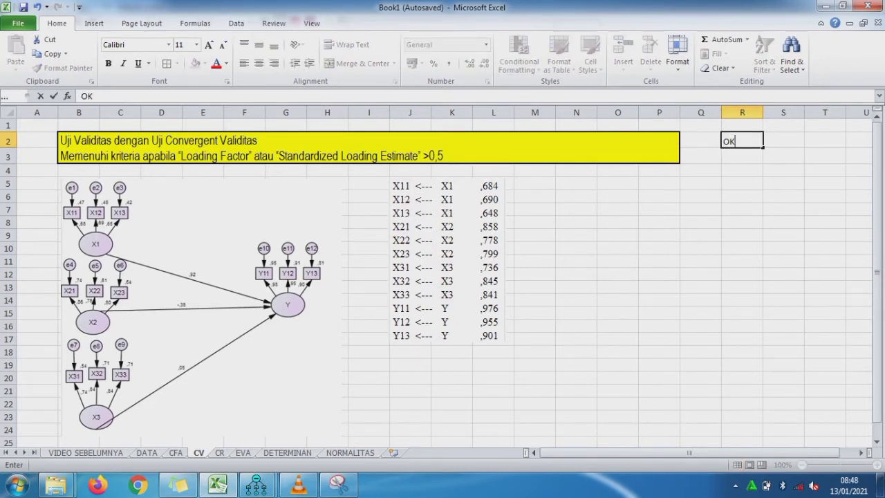
{"action": "key", "text": "Return"}
- Format the OK cell R2 with a yellow fill and a thick box border
{"action": "left_click", "coordinate": [742, 141]}
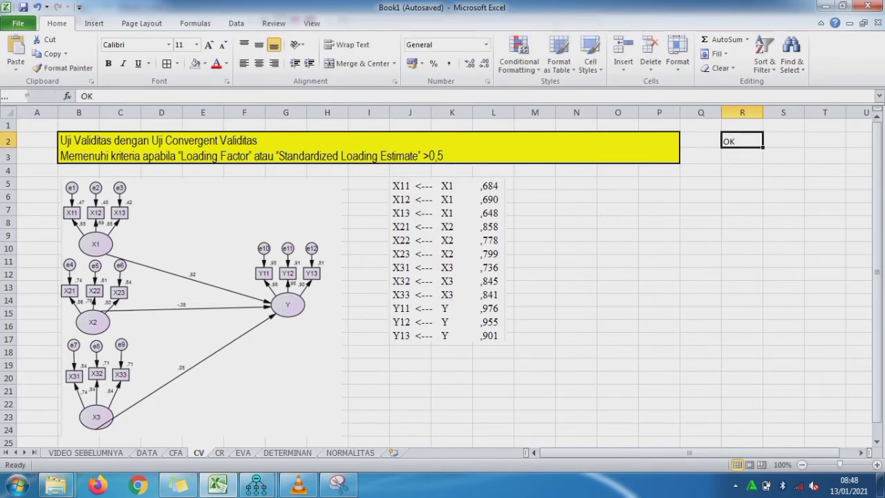
{"action": "left_click", "coordinate": [204, 63]}
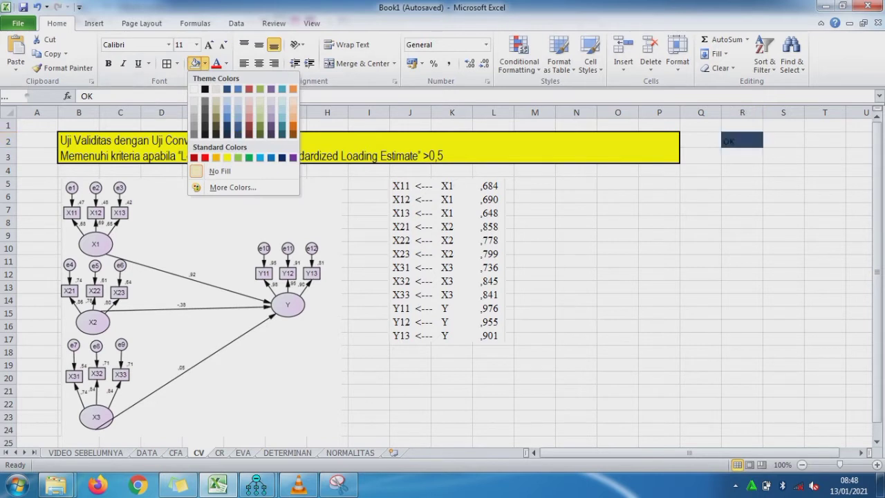
{"action": "left_click", "coordinate": [227, 158]}
{"action": "left_click", "coordinate": [534, 183]}
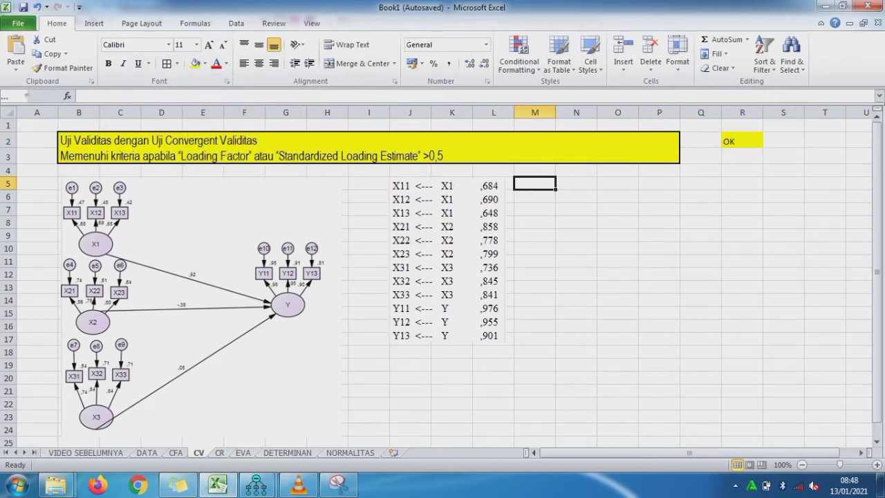
{"action": "left_click", "coordinate": [741, 141]}
{"action": "left_click", "coordinate": [177, 63]}
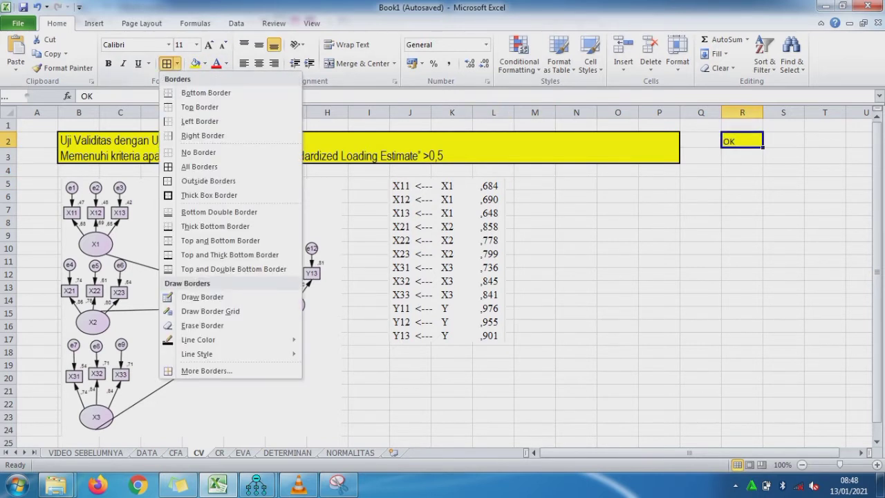
{"action": "left_click", "coordinate": [208, 195]}
{"action": "left_click", "coordinate": [576, 249]}
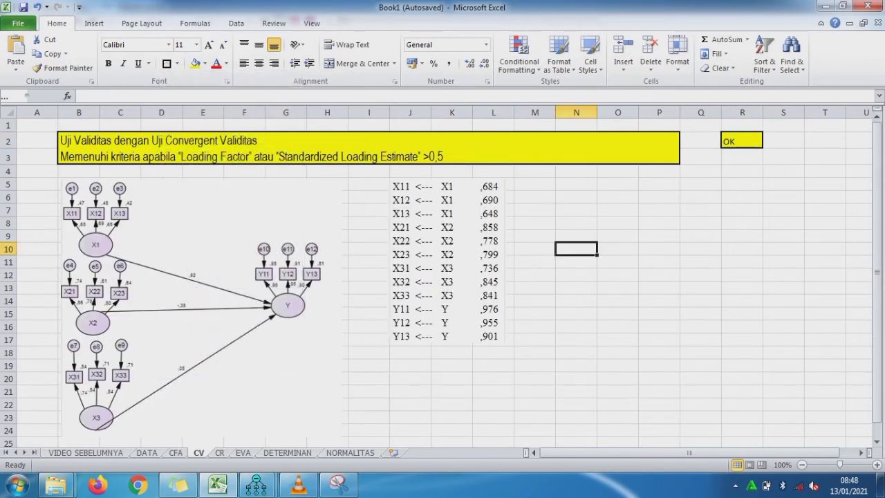
- Enter OK in cell R2 of the CFA sheet and give it the same yellow fill and thick box border
{"action": "key", "text": "ctrl+Page_Up"}
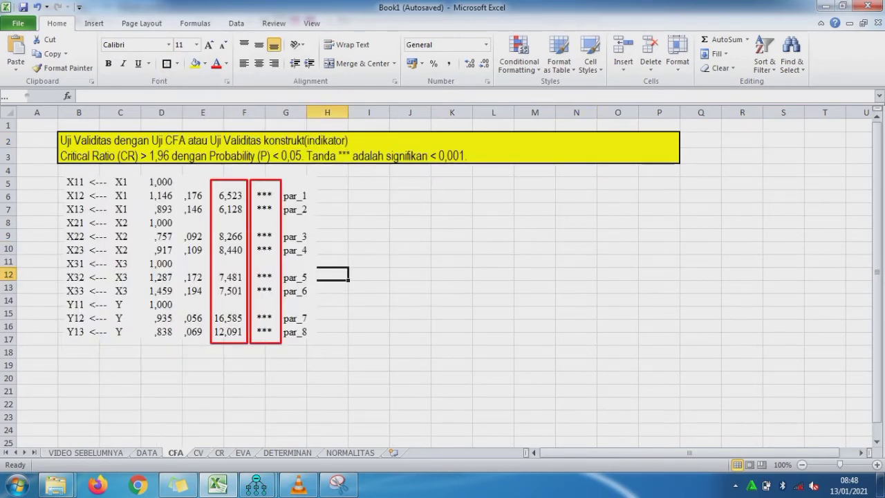
{"action": "left_click", "coordinate": [742, 141]}
{"action": "type", "text": "OK"}
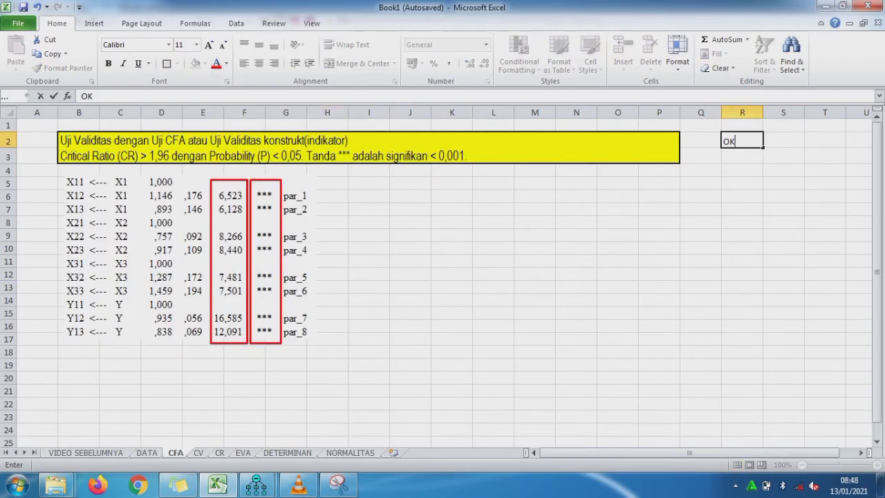
{"action": "left_click", "coordinate": [451, 248]}
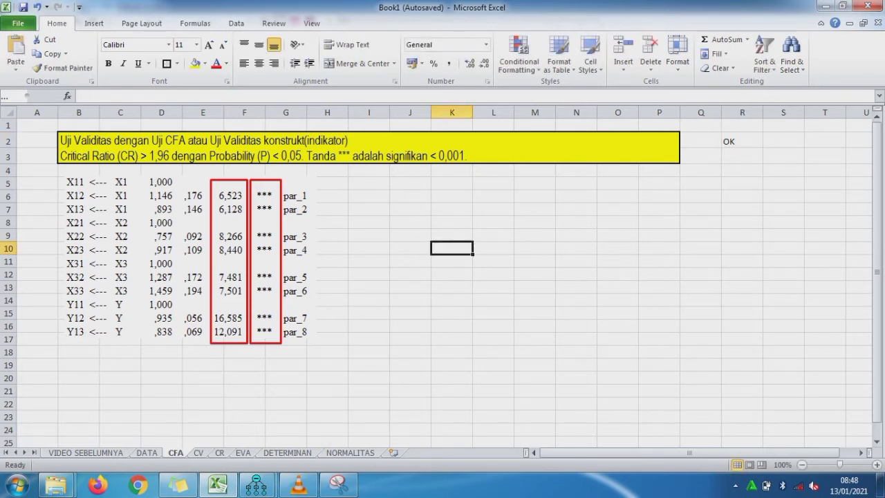
{"action": "left_click", "coordinate": [742, 141]}
{"action": "left_click", "coordinate": [195, 63]}
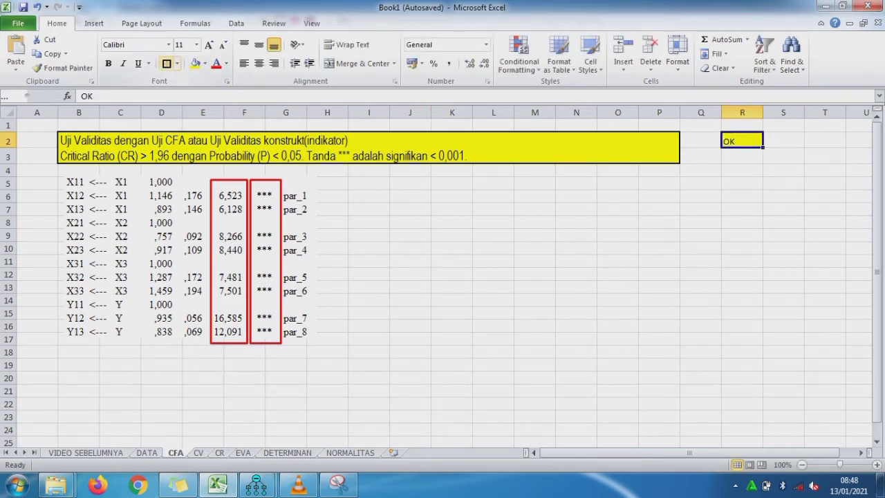
{"action": "left_click", "coordinate": [452, 236]}
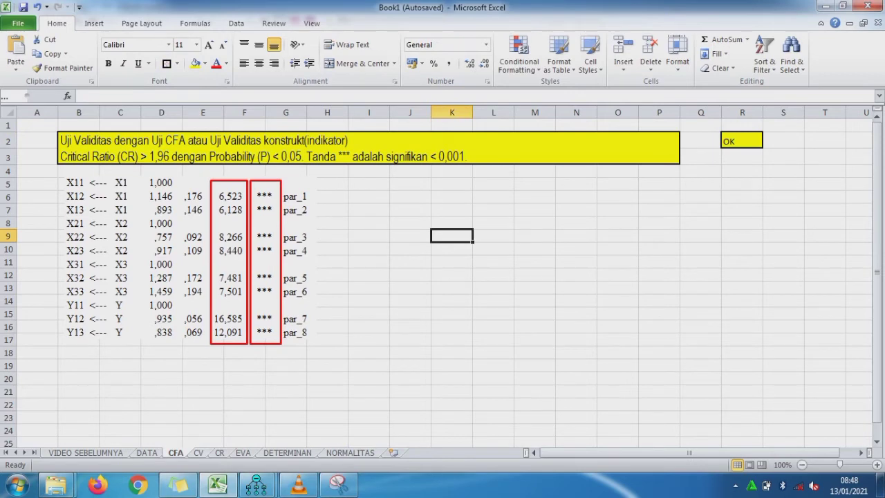
- Copy the loading estimates picture from the CV sheet into the CR sheet and place it below the Construct Reliability formula
{"action": "key", "text": "ctrl+Page_Down"}
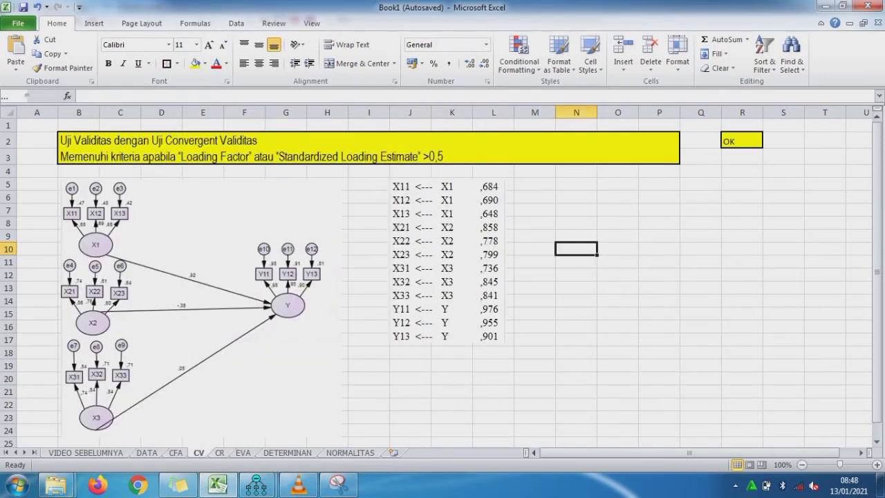
{"action": "key", "text": "ctrl+Page_Down"}
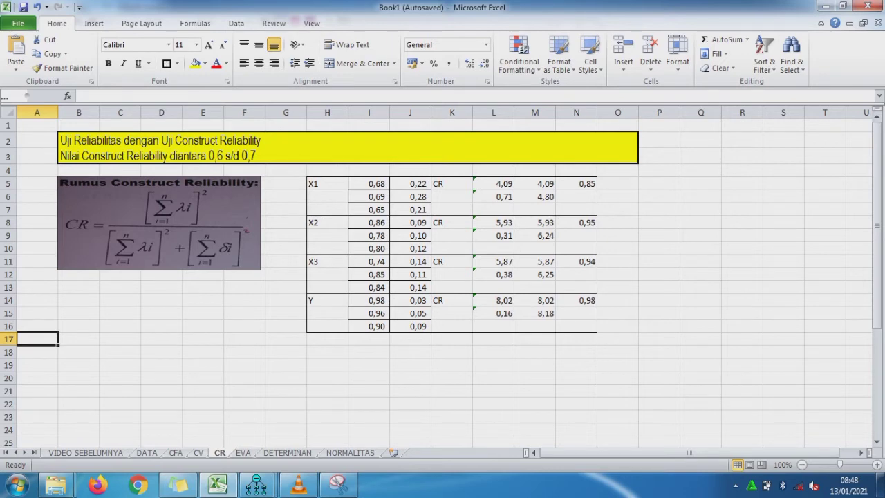
{"action": "key", "text": "ctrl+Page_Up"}
{"action": "left_click", "coordinate": [446, 260]}
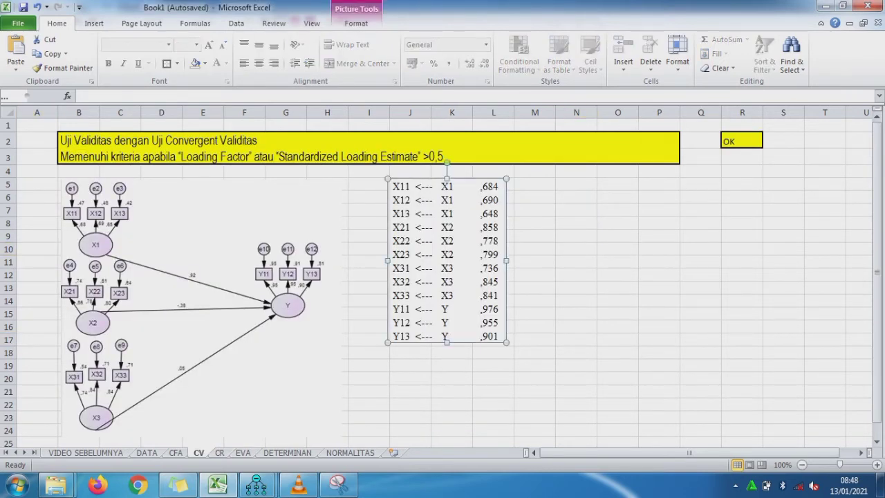
{"action": "key", "text": "ctrl+Page_Down"}
{"action": "left_click", "coordinate": [119, 339]}
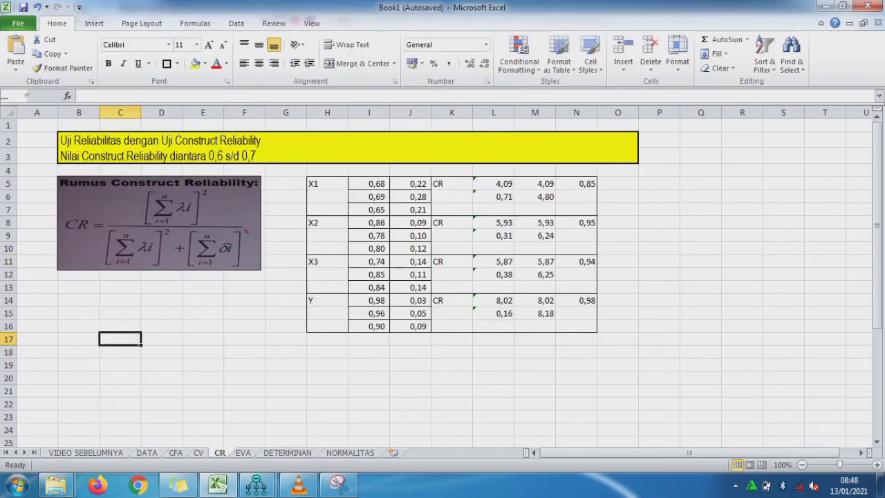
{"action": "key", "text": "ctrl+v"}
{"action": "left_click_drag", "start_coordinate": [159, 387], "coordinate": [117, 331]}
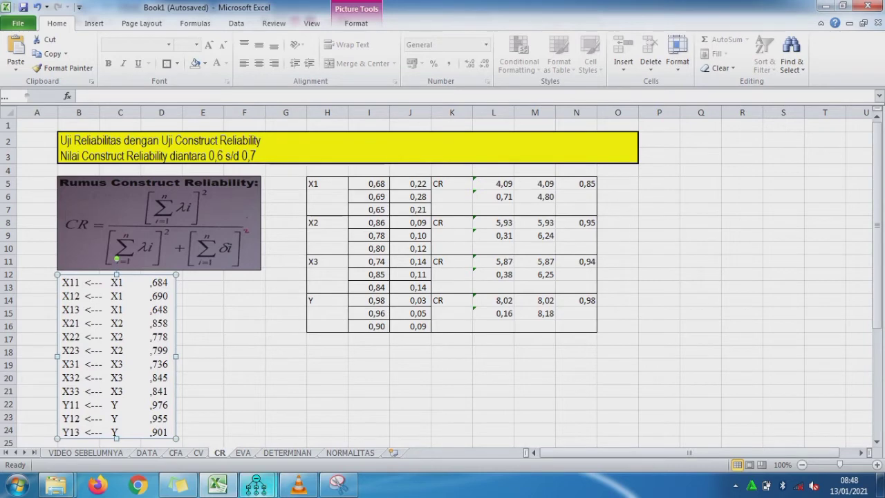
- Switch to the Amos output and capture the e1 to e12 names and estimates of the Variances table with the Snipping Tool
{"action": "left_click", "coordinate": [255, 486]}
{"action": "left_click", "coordinate": [328, 419]}
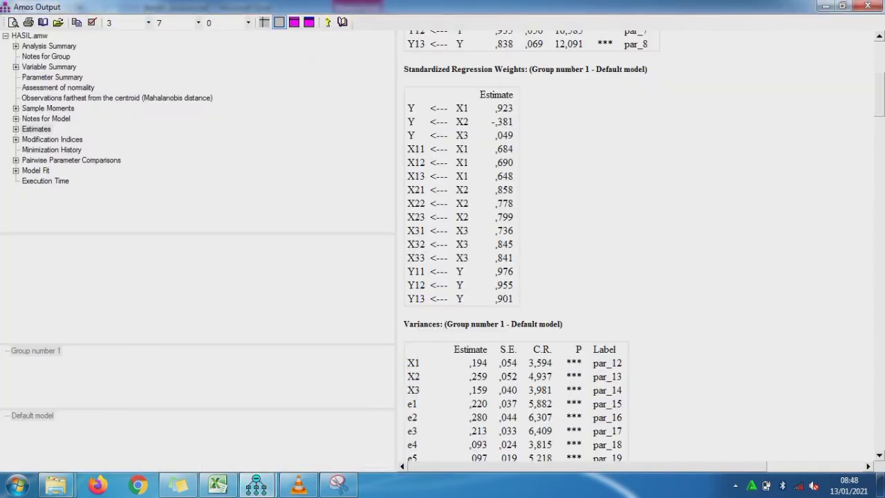
{"action": "scroll", "coordinate": [633, 246], "scroll_direction": "down", "scroll_amount": 10}
{"action": "scroll", "coordinate": [633, 246], "scroll_direction": "up", "scroll_amount": 4}
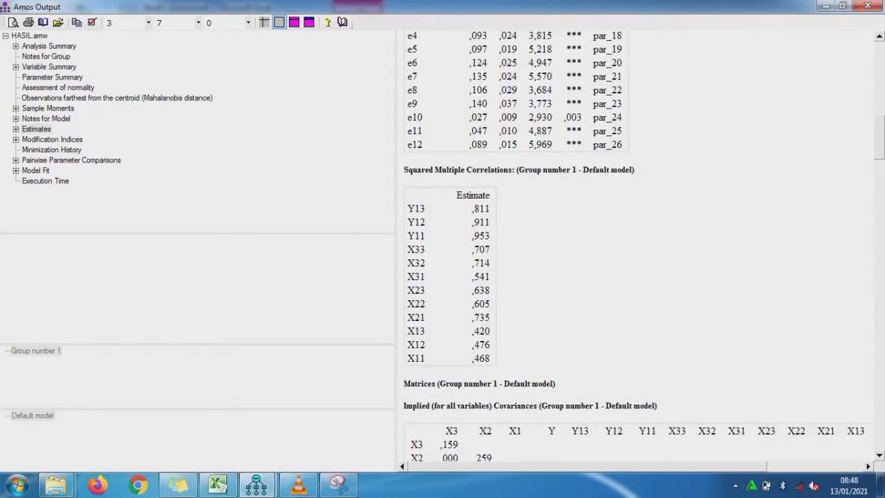
{"action": "scroll", "coordinate": [633, 246], "scroll_direction": "up", "scroll_amount": 3}
{"action": "scroll", "coordinate": [633, 246], "scroll_direction": "down", "scroll_amount": 1}
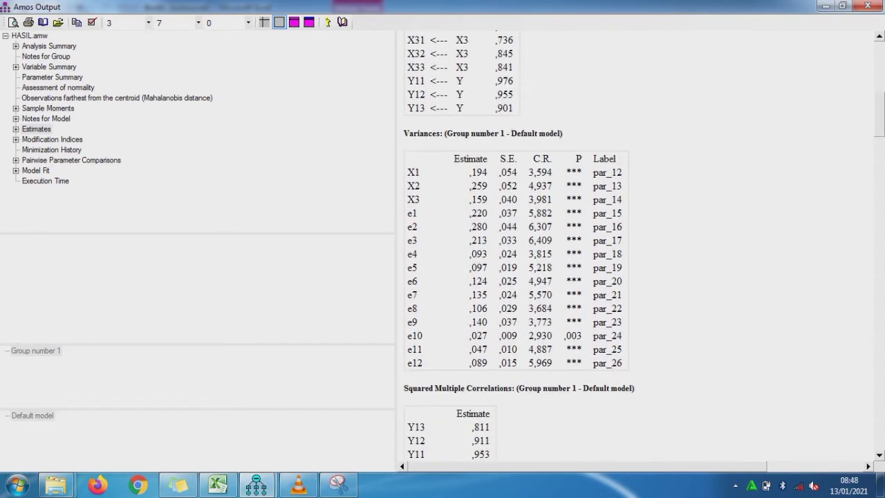
{"action": "left_click", "coordinate": [338, 484]}
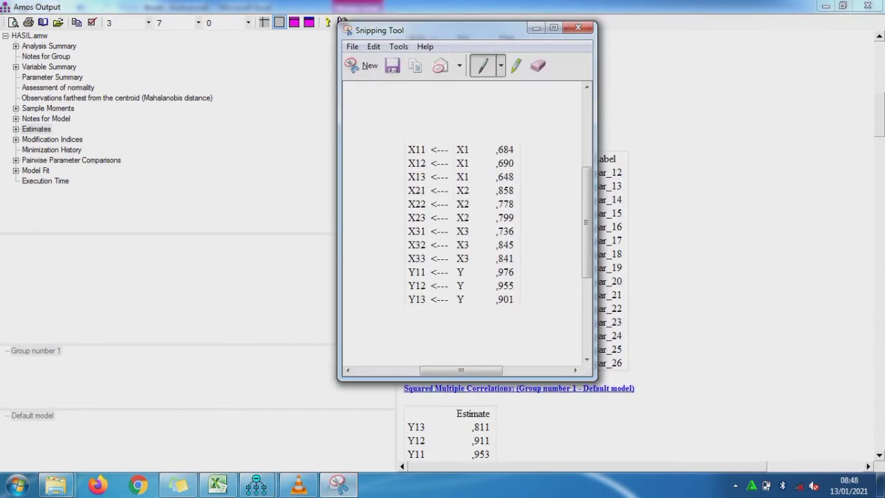
{"action": "left_click", "coordinate": [363, 65]}
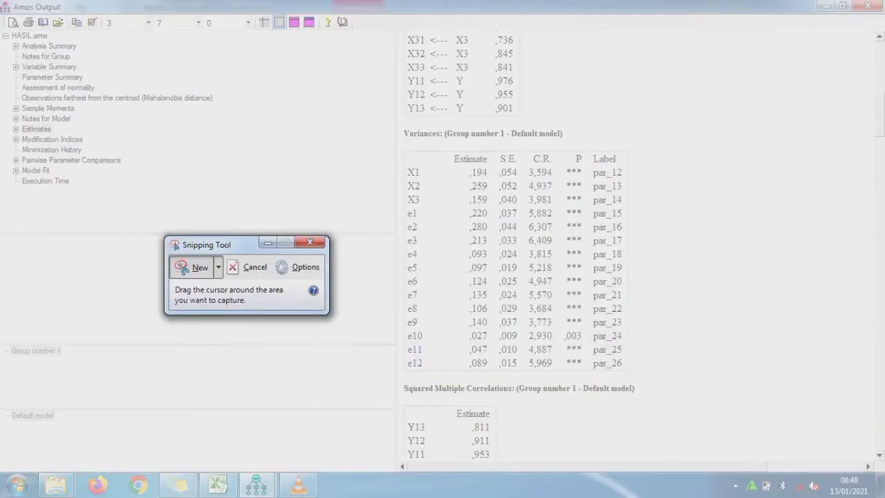
{"action": "left_click_drag", "start_coordinate": [401, 207], "coordinate": [494, 371]}
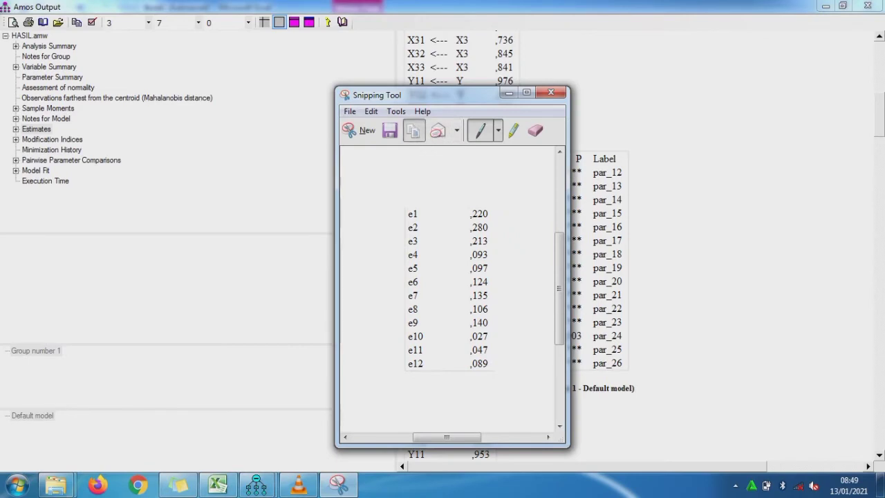
- Paste the e1 to e12 snip into the CR sheet in Excel and align it directly beside the loading estimates picture
{"action": "left_click", "coordinate": [219, 484]}
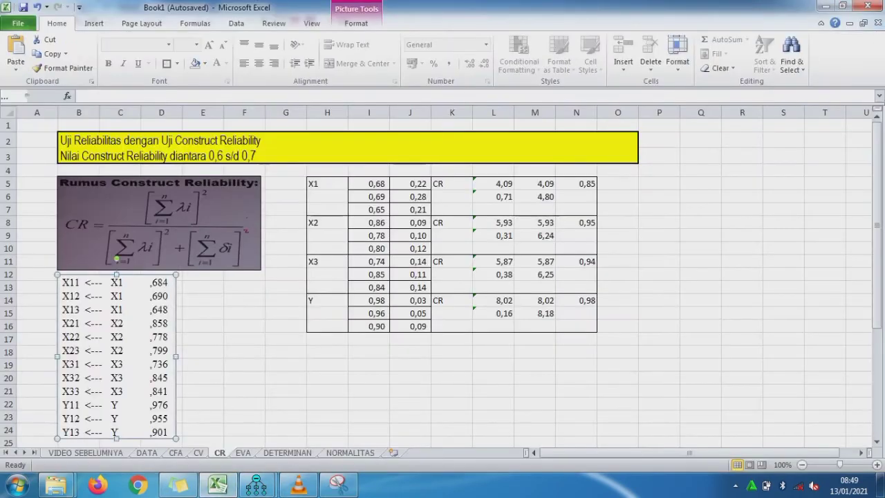
{"action": "left_click", "coordinate": [244, 364]}
{"action": "key", "text": "ctrl+v"}
{"action": "left_click_drag", "start_coordinate": [270, 401], "coordinate": [224, 318]}
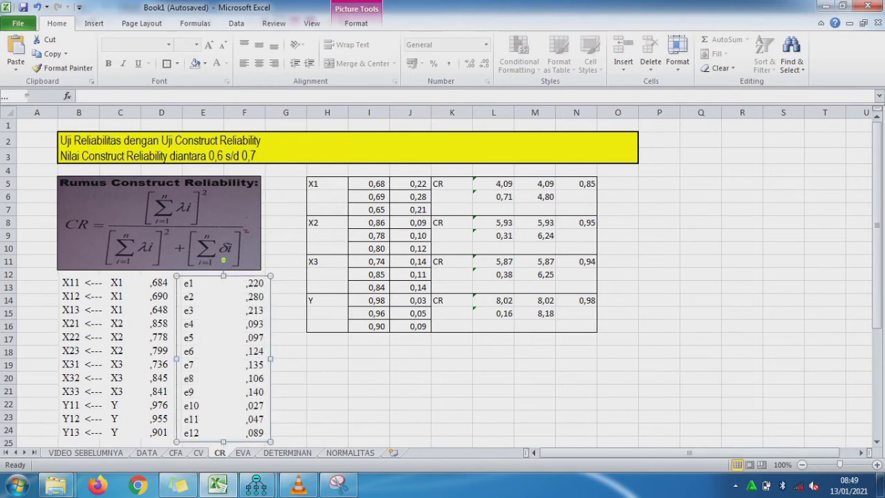
{"action": "key", "text": "Up"}
{"action": "key", "text": "Left"}
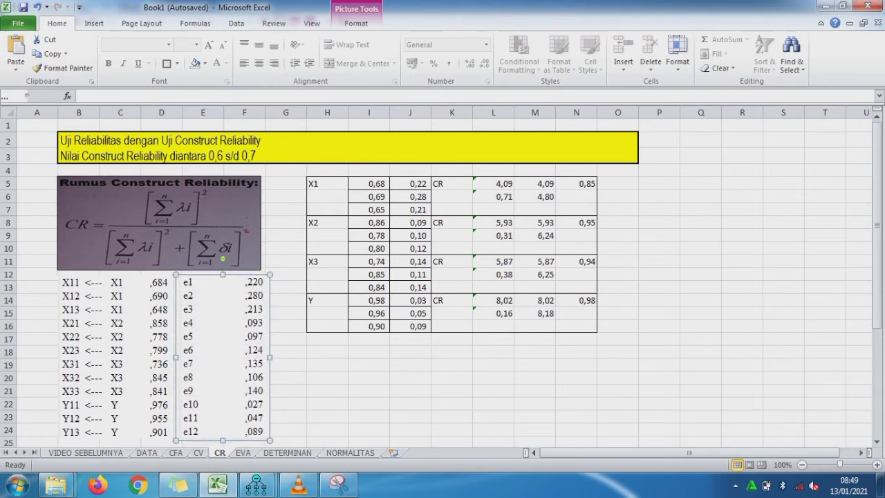
{"action": "left_click", "coordinate": [287, 313]}
- Compare the loading values in cells I5 to I16 with the loading estimates picture
{"action": "left_click", "coordinate": [385, 185]}
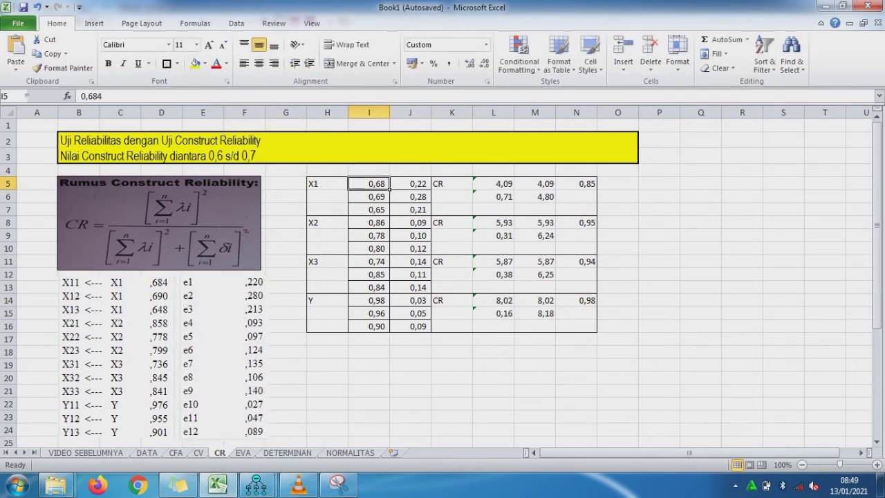
{"action": "left_click", "coordinate": [428, 186]}
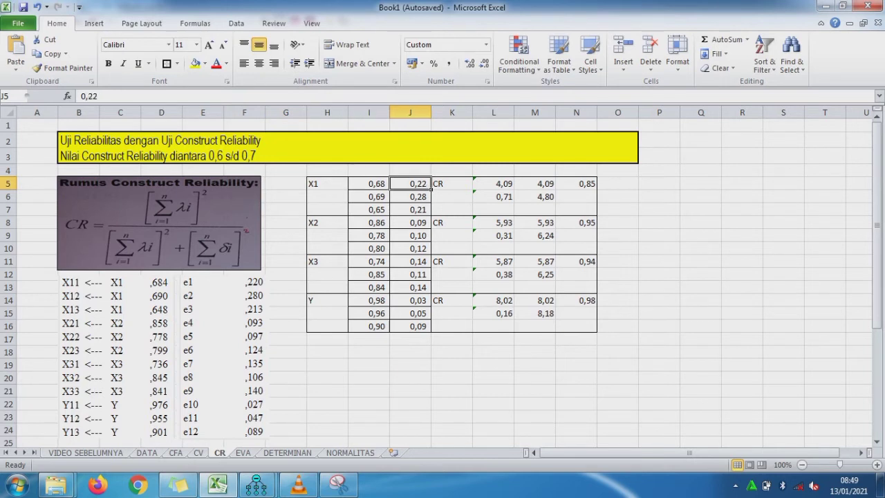
{"action": "left_click", "coordinate": [387, 185]}
{"action": "left_click", "coordinate": [387, 197]}
{"action": "left_click", "coordinate": [387, 210]}
{"action": "left_click", "coordinate": [387, 222]}
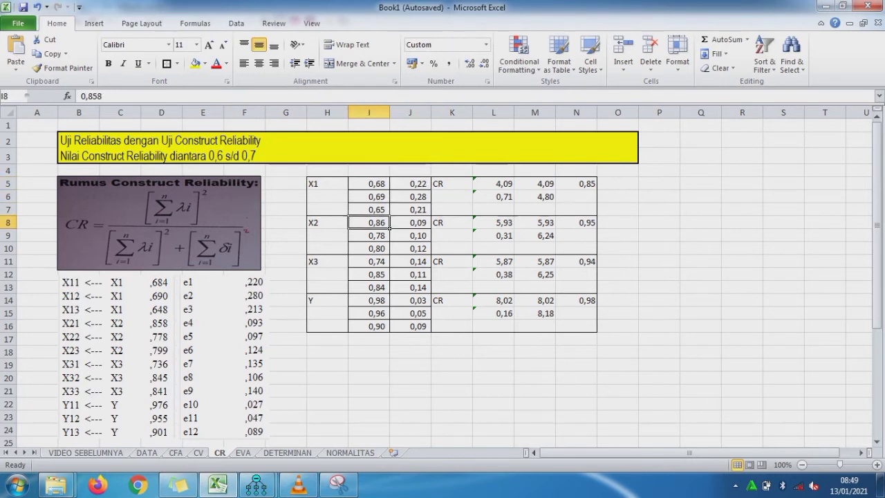
{"action": "left_click", "coordinate": [387, 236]}
{"action": "left_click", "coordinate": [387, 249]}
{"action": "left_click", "coordinate": [387, 262]}
{"action": "left_click", "coordinate": [387, 274]}
{"action": "left_click", "coordinate": [387, 287]}
{"action": "left_click", "coordinate": [387, 300]}
{"action": "left_click", "coordinate": [387, 313]}
{"action": "left_click", "coordinate": [387, 326]}
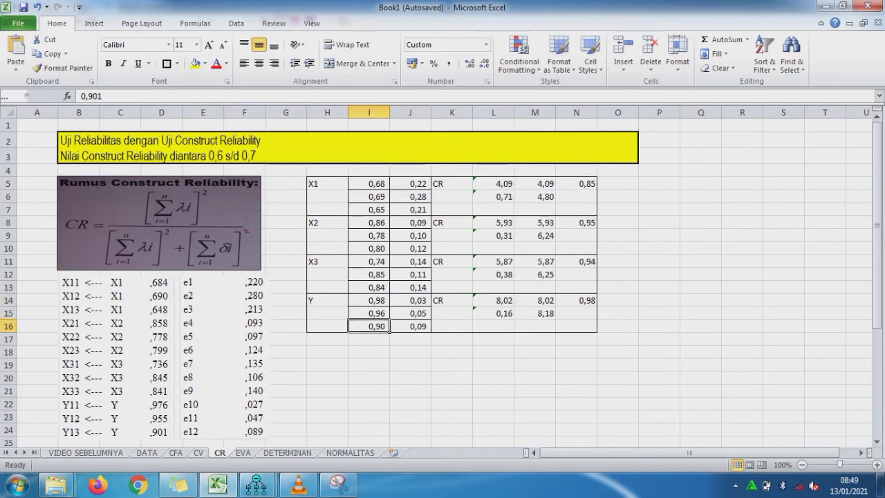
{"action": "left_click", "coordinate": [118, 352]}
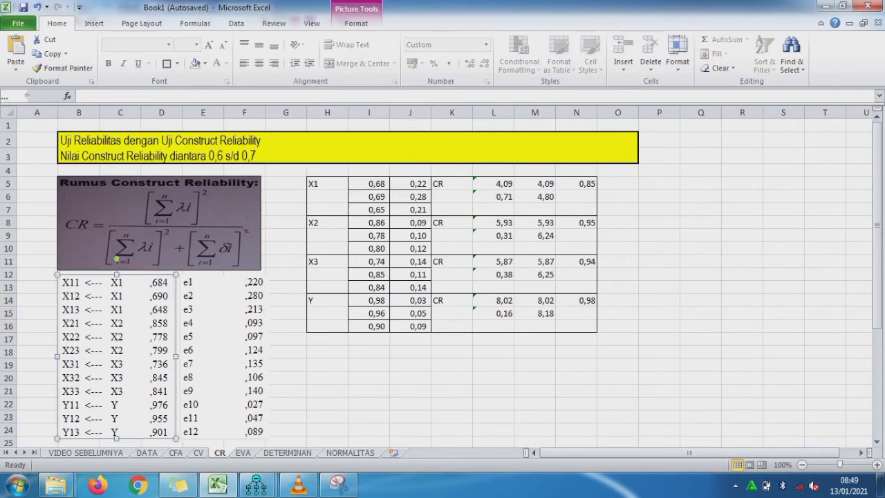
{"action": "left_click", "coordinate": [387, 313]}
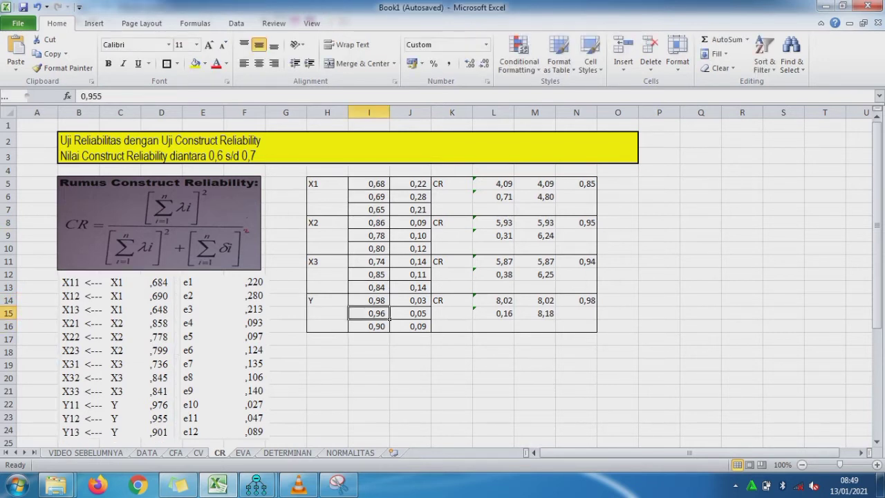
- Check the error variance values in cells J5 to J16 one by one against the e1 to e12 picture
{"action": "left_click", "coordinate": [221, 353]}
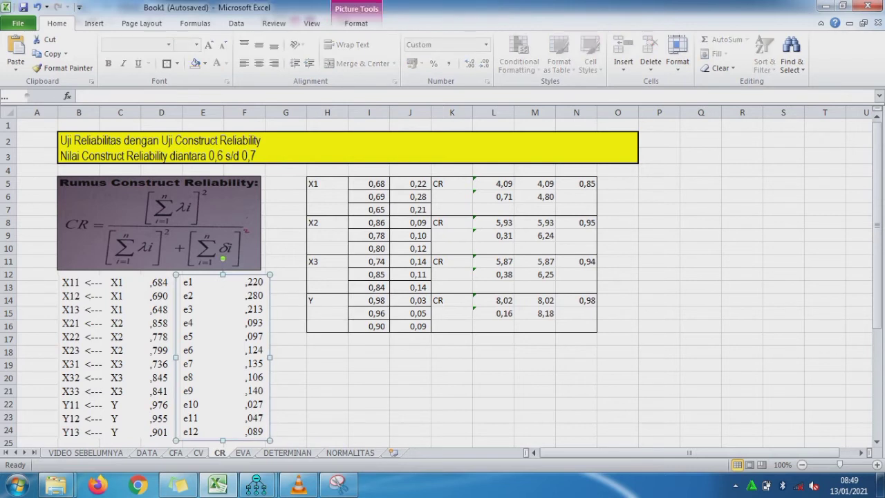
{"action": "left_click", "coordinate": [410, 197]}
{"action": "key", "text": "Up"}
{"action": "key", "text": "Down"}
{"action": "key", "text": "Down"}
{"action": "key", "text": "Down"}
{"action": "key", "text": "Down"}
{"action": "key", "text": "Down"}
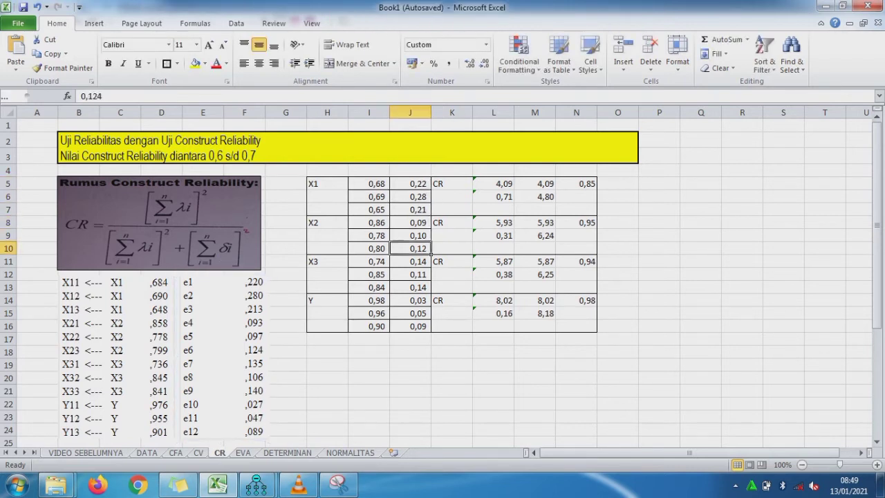
{"action": "key", "text": "Down"}
{"action": "key", "text": "Down"}
{"action": "key", "text": "Down"}
{"action": "key", "text": "Down"}
{"action": "key", "text": "Down"}
{"action": "key", "text": "Down"}
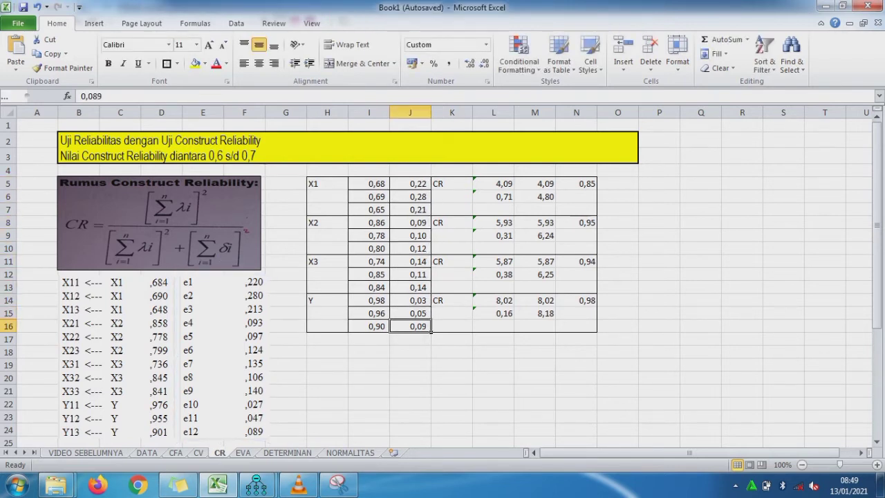
{"action": "key", "text": "Up"}
{"action": "key", "text": "Up"}
{"action": "key", "text": "Up"}
{"action": "key", "text": "Up"}
{"action": "key", "text": "Up"}
{"action": "key", "text": "Up"}
{"action": "key", "text": "Up"}
{"action": "key", "text": "Up"}
{"action": "key", "text": "Up"}
{"action": "key", "text": "Up"}
{"action": "key", "text": "Up"}
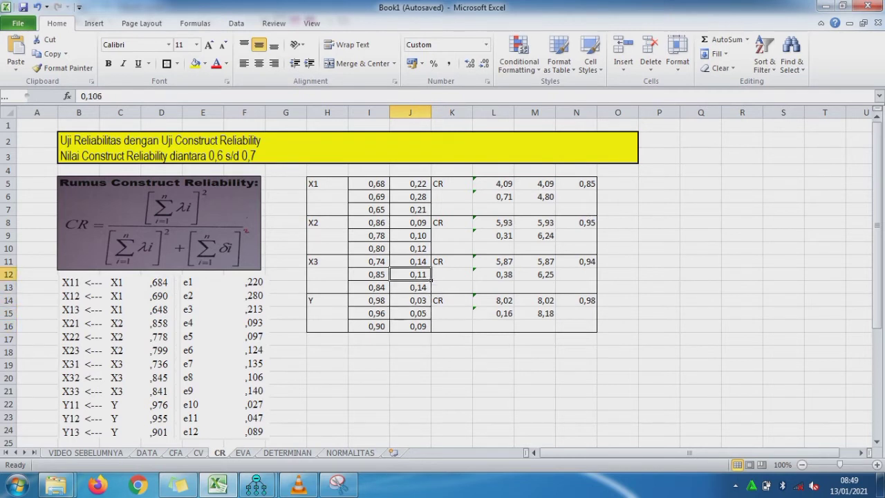
{"action": "key", "text": "Down"}
{"action": "key", "text": "Down"}
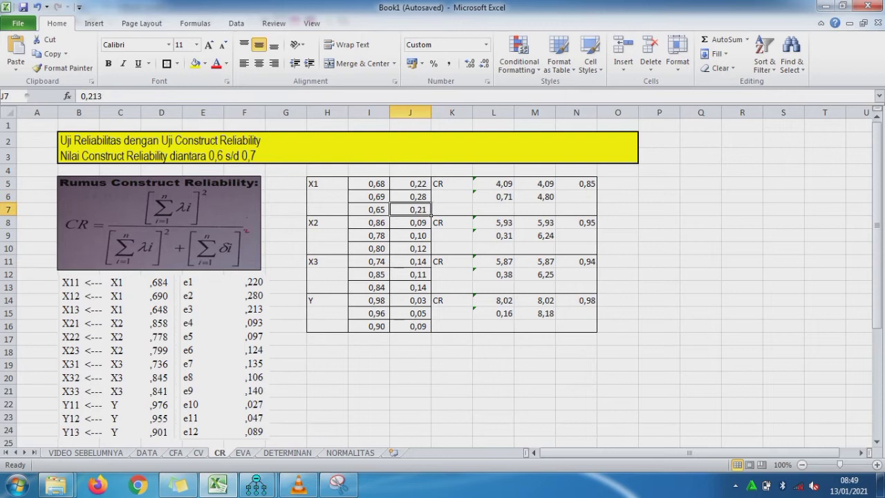
{"action": "key", "text": "Down"}
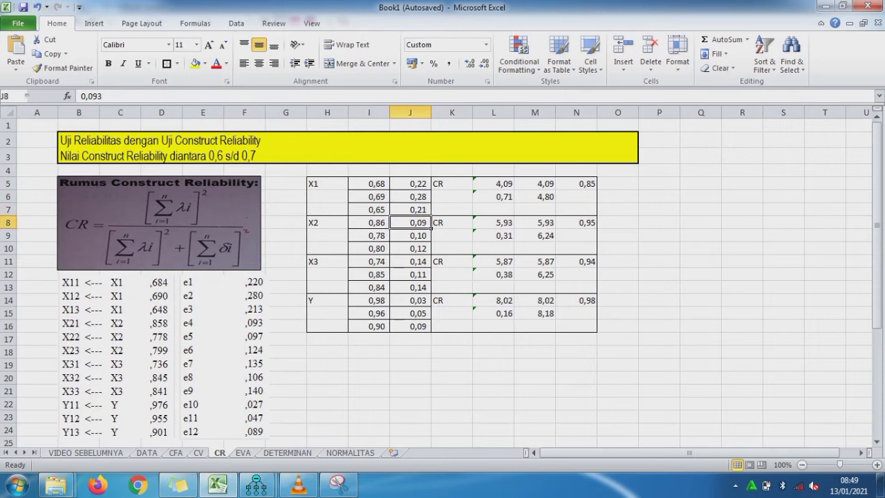
{"action": "key", "text": "Down"}
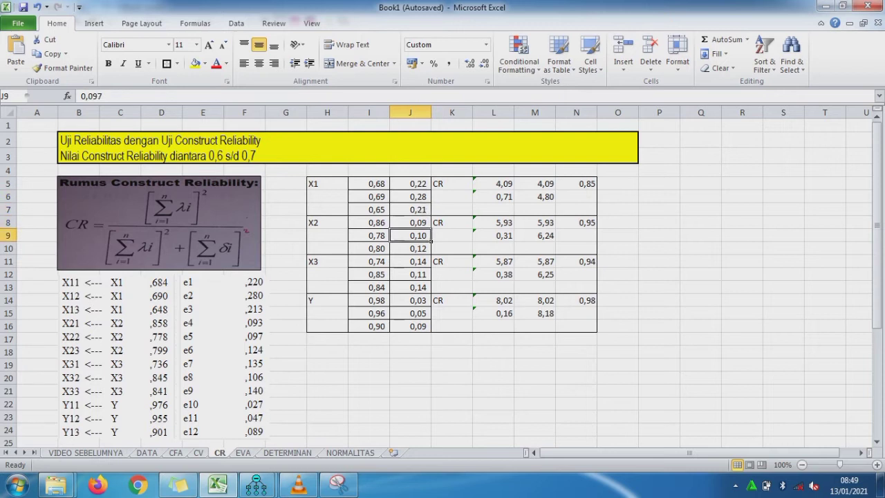
{"action": "key", "text": "Down"}
{"action": "key", "text": "Down"}
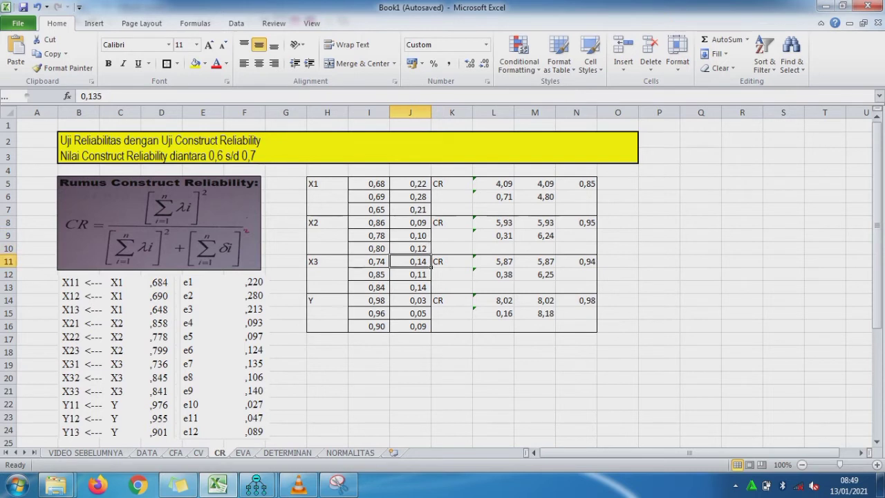
{"action": "key", "text": "Down"}
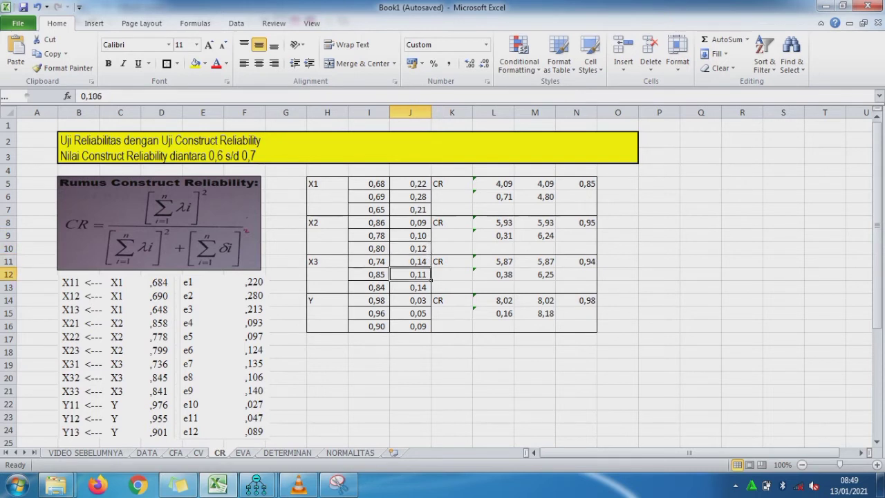
{"action": "key", "text": "Down"}
{"action": "key", "text": "Down"}
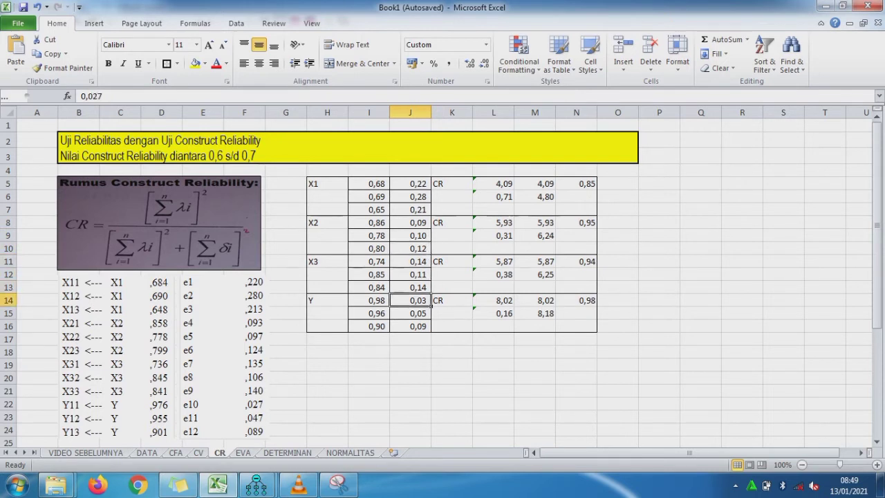
{"action": "key", "text": "Down"}
{"action": "key", "text": "Down"}
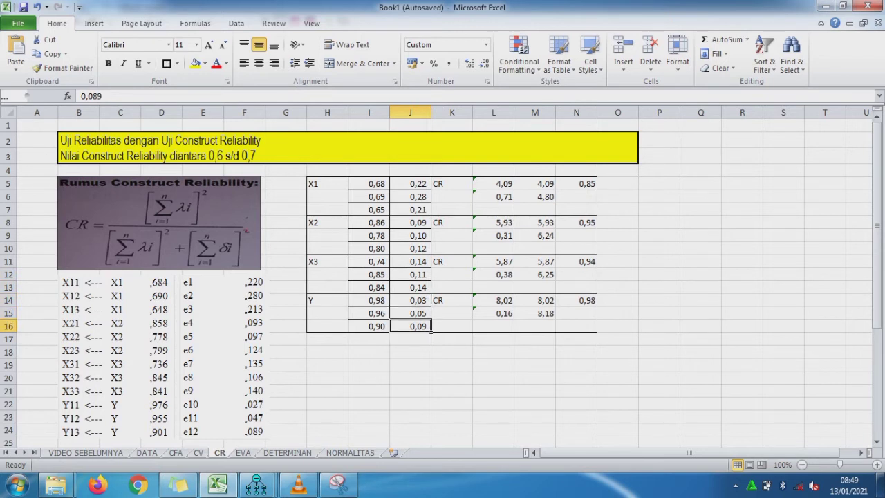
- Examine the X1 formulas in L5 and L6 that square the loading sum and add up the error variances
{"action": "left_click", "coordinate": [474, 181]}
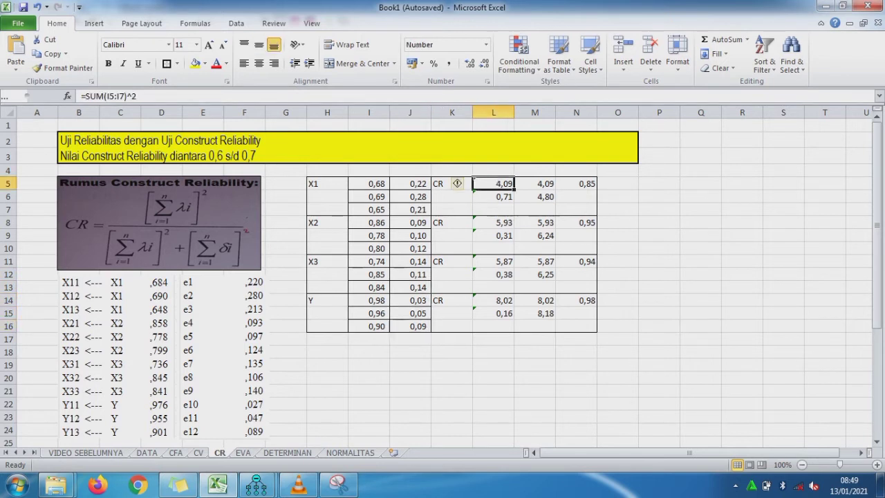
{"action": "double_click", "coordinate": [474, 183]}
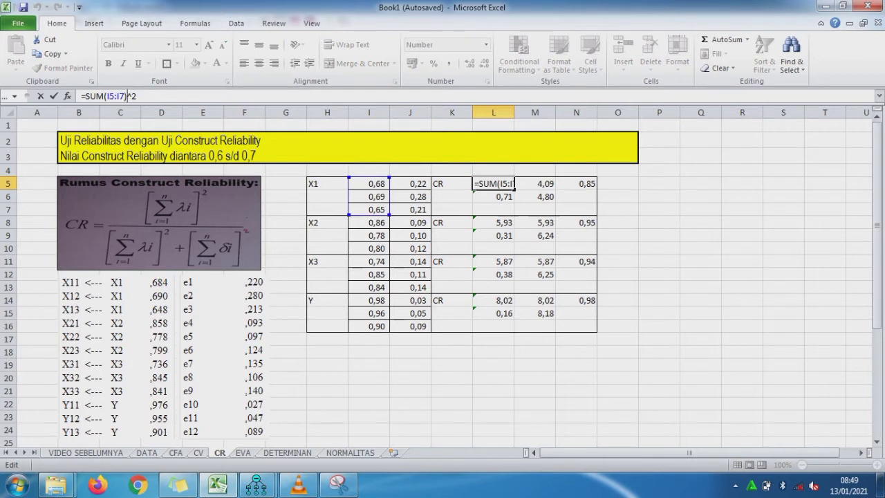
{"action": "key", "text": "Escape"}
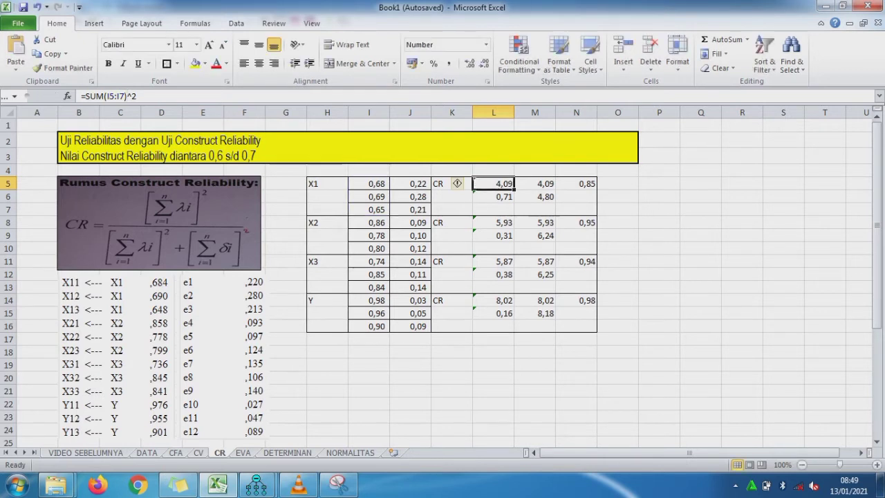
{"action": "left_click", "coordinate": [535, 196]}
{"action": "left_click", "coordinate": [493, 196]}
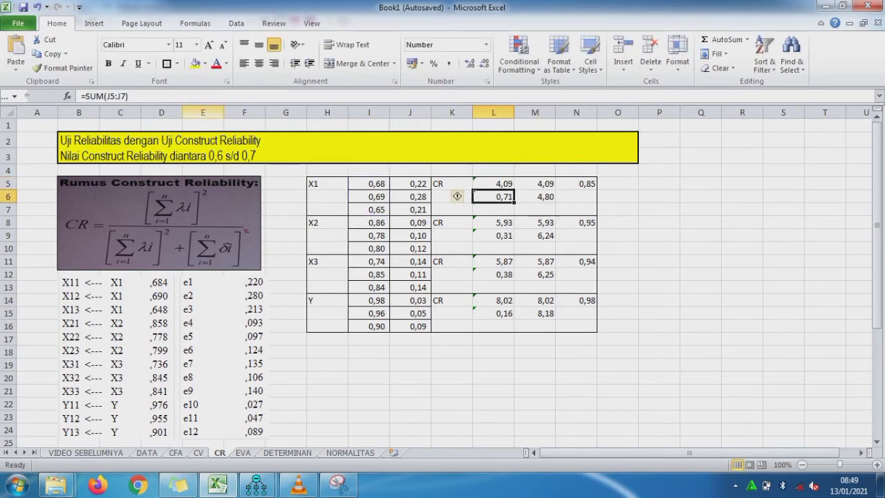
{"action": "double_click", "coordinate": [493, 196]}
{"action": "key", "text": "Escape"}
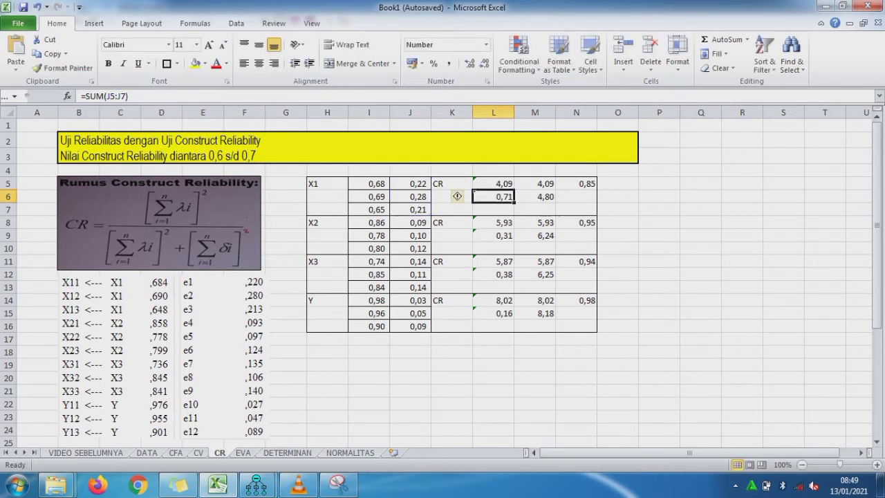
- Examine the X1 denominator formula in M6 and the Construct Reliability ratio formula in N5
{"action": "left_click", "coordinate": [534, 184]}
{"action": "left_click", "coordinate": [594, 185]}
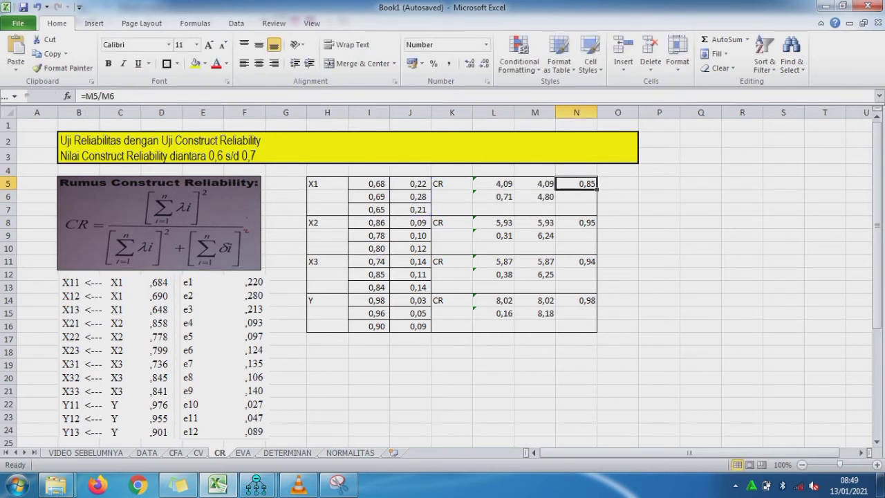
{"action": "left_click", "coordinate": [594, 198]}
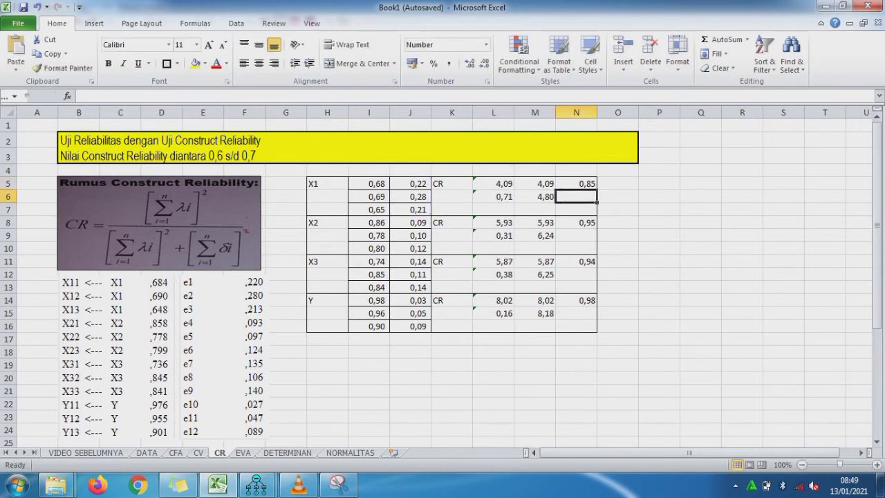
{"action": "left_click", "coordinate": [535, 197]}
{"action": "key", "text": "F2"}
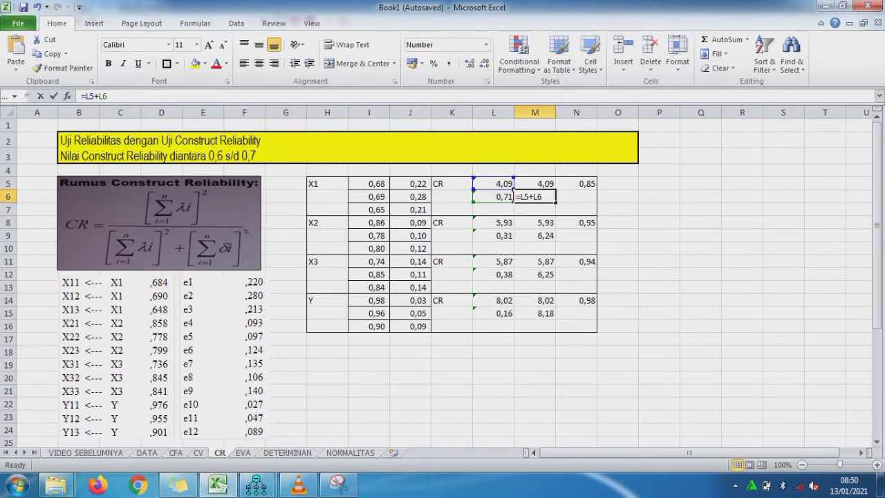
{"action": "key", "text": "Escape"}
{"action": "left_click", "coordinate": [577, 184]}
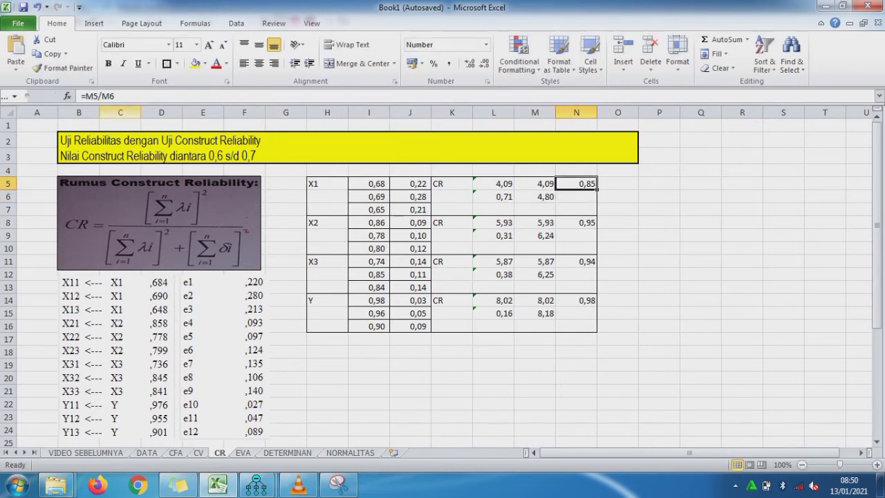
- Recheck the X1 ratio formula in N5 and examine the X2 formulas in L8, L9 and M8
{"action": "key", "text": "F2"}
{"action": "key", "text": "Return"}
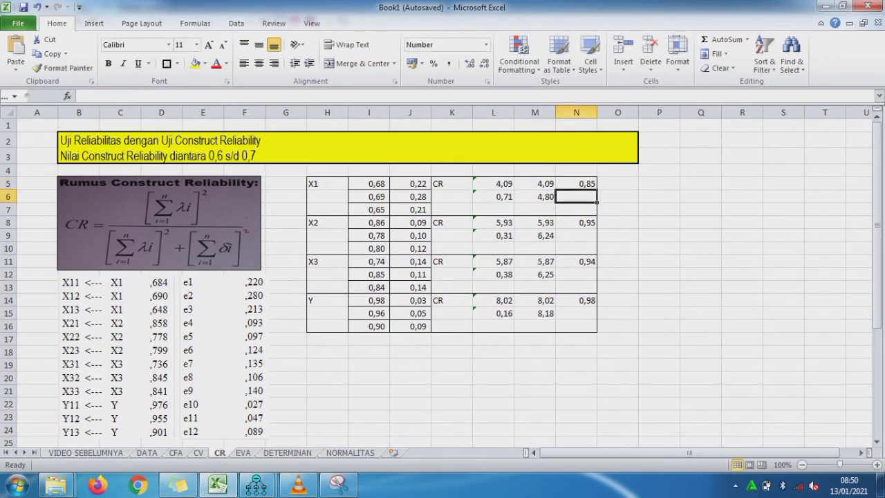
{"action": "key", "text": "Down"}
{"action": "key", "text": "Down"}
{"action": "key", "text": "Left"}
{"action": "key", "text": "Left"}
{"action": "key", "text": "Right"}
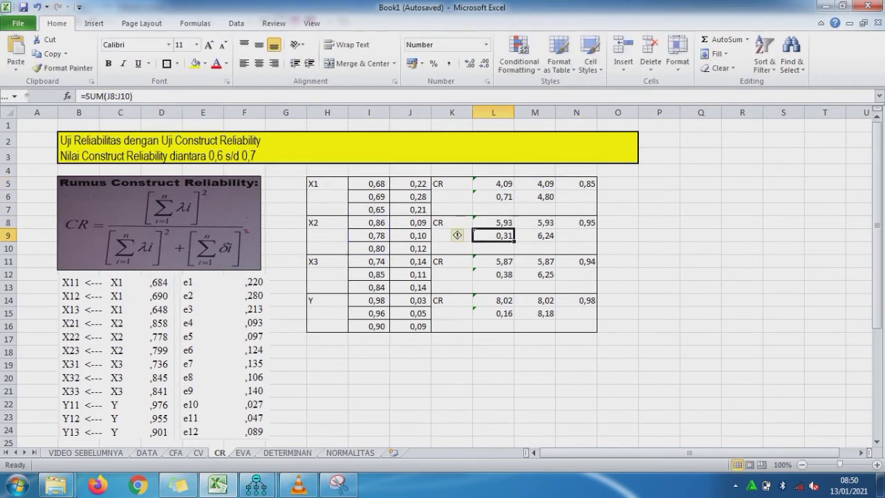
{"action": "type", "text": "="}
{"action": "key", "text": "Left"}
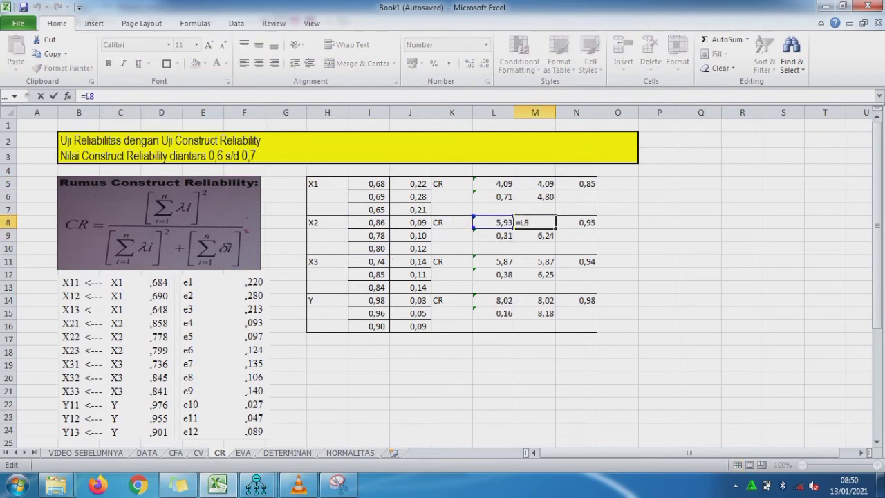
{"action": "key", "text": "Return"}
{"action": "key", "text": "Left"}
{"action": "key", "text": "F2"}
{"action": "key", "text": "Return"}
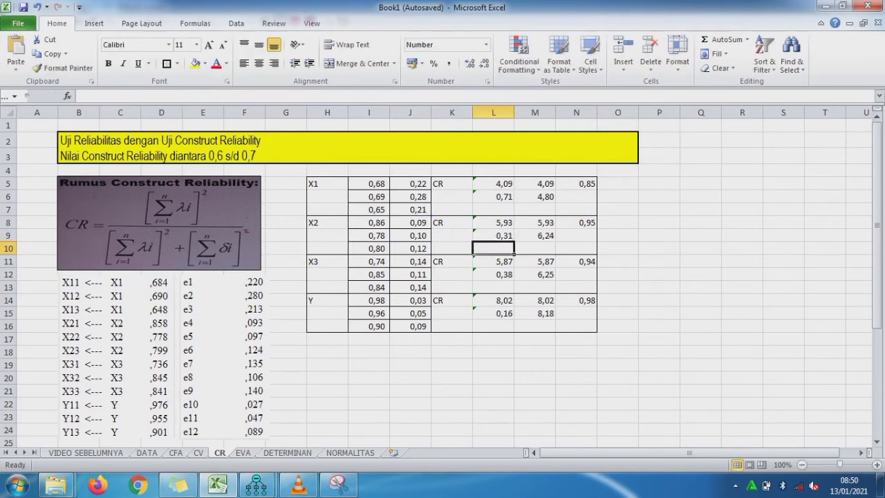
- Examine the X2 denominator formula in M9 and the Construct Reliability ratio formula in N8
{"action": "key", "text": "Up"}
{"action": "key", "text": "Right"}
{"action": "key", "text": "F2"}
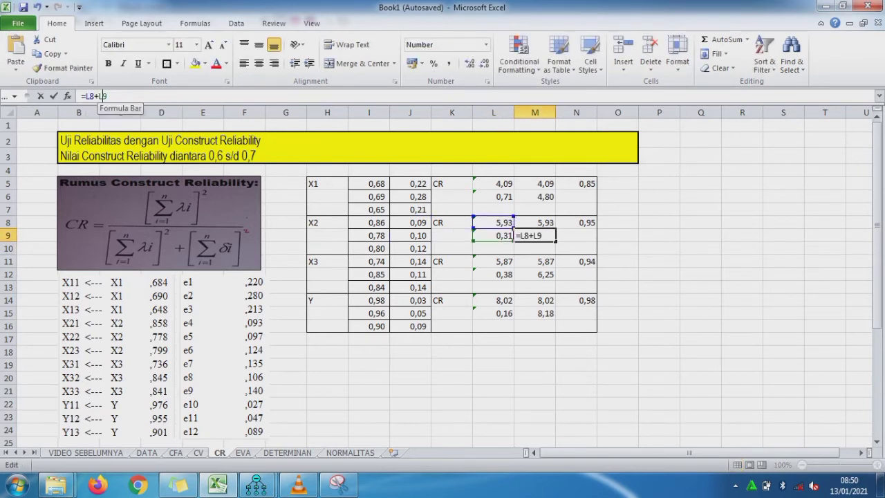
{"action": "key", "text": "Escape"}
{"action": "key", "text": "Up"}
{"action": "key", "text": "Right"}
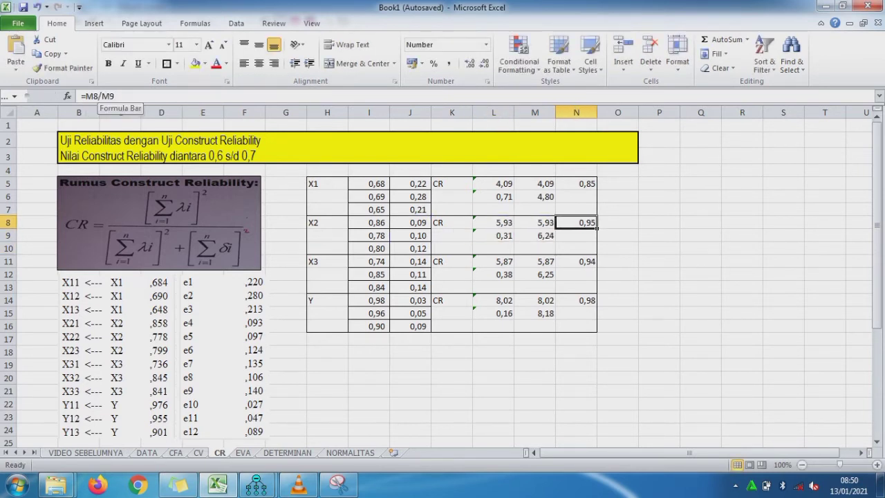
{"action": "key", "text": "F2"}
{"action": "key", "text": "Return"}
- Examine the X3 squared loading sum in L11, the error variance sum in L12 and the numerator reference in M11
{"action": "key", "text": "Down"}
{"action": "key", "text": "Down"}
{"action": "key", "text": "Left"}
{"action": "key", "text": "Left"}
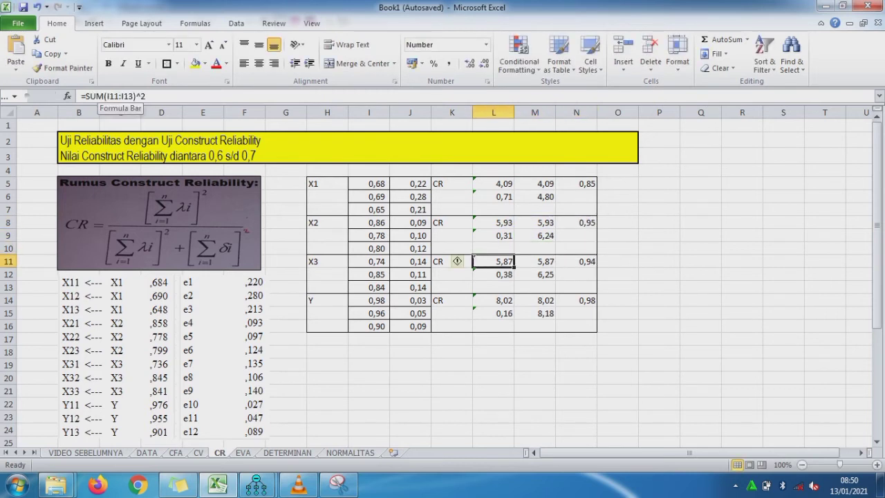
{"action": "key", "text": "F2"}
{"action": "key", "text": "Return"}
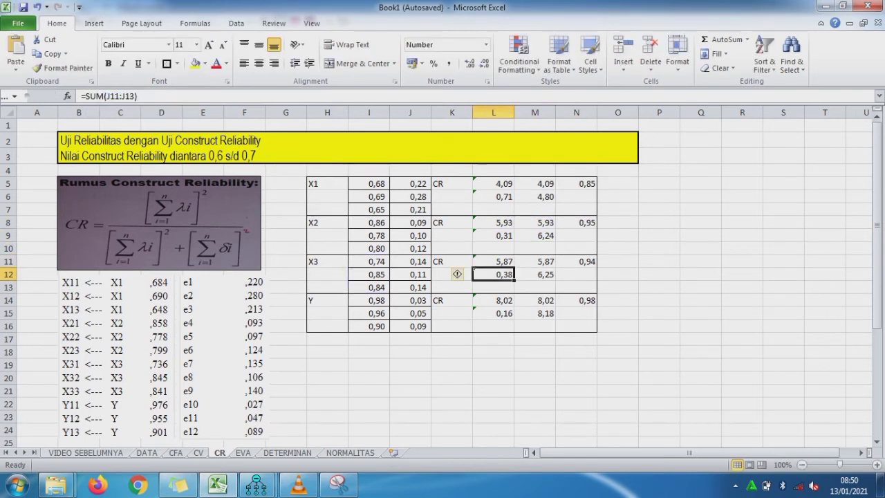
{"action": "key", "text": "F2"}
{"action": "key", "text": "Return"}
{"action": "key", "text": "Right"}
{"action": "key", "text": "Up"}
{"action": "key", "text": "Up"}
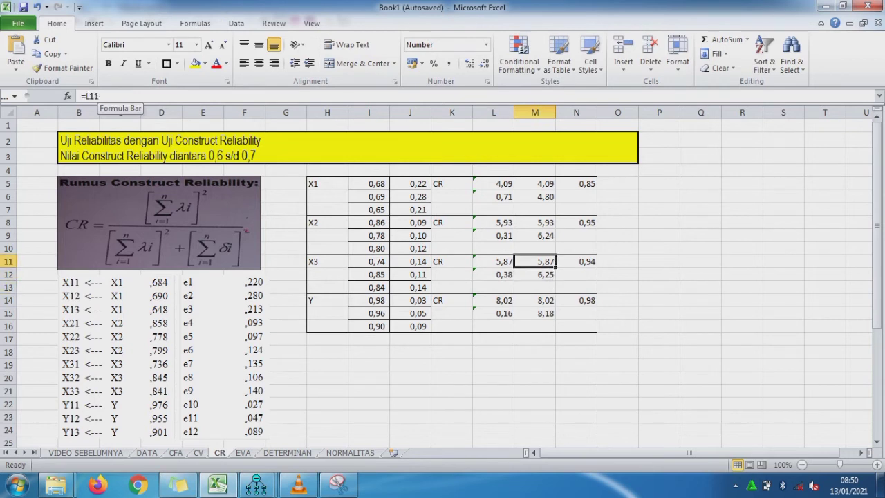
- Examine the Y denominator formula in M15, the squared loading sum in L14 and the error variance sum in L15
{"action": "key", "text": "Down"}
{"action": "key", "text": "Down"}
{"action": "key", "text": "Down"}
{"action": "key", "text": "Down"}
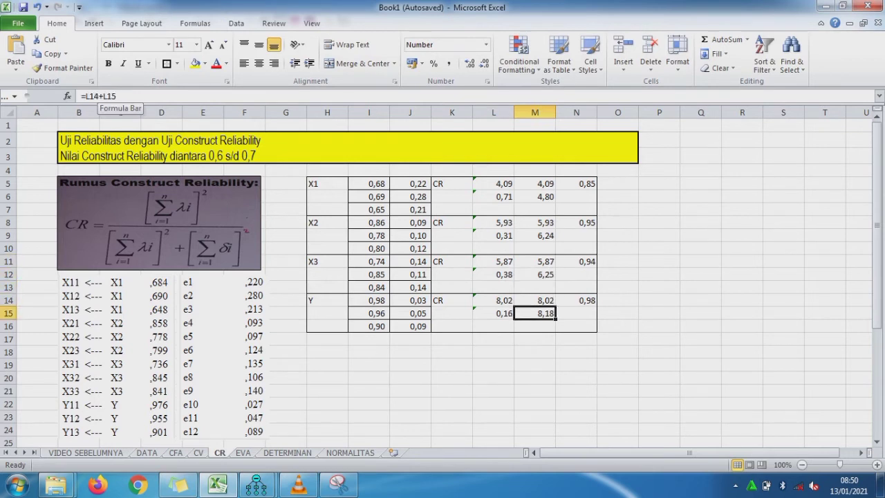
{"action": "key", "text": "Left"}
{"action": "key", "text": "Up"}
{"action": "key", "text": "F2"}
{"action": "key", "text": "Escape"}
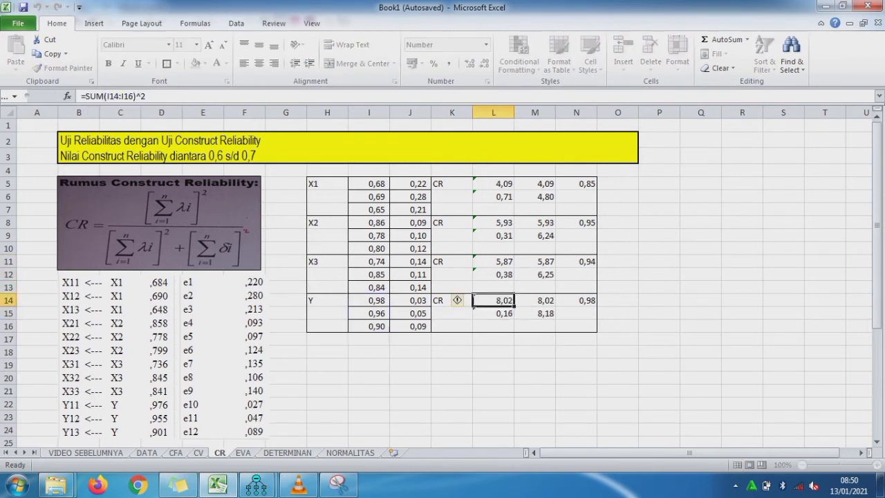
{"action": "key", "text": "Down"}
{"action": "key", "text": "F2"}
{"action": "key", "text": "Escape"}
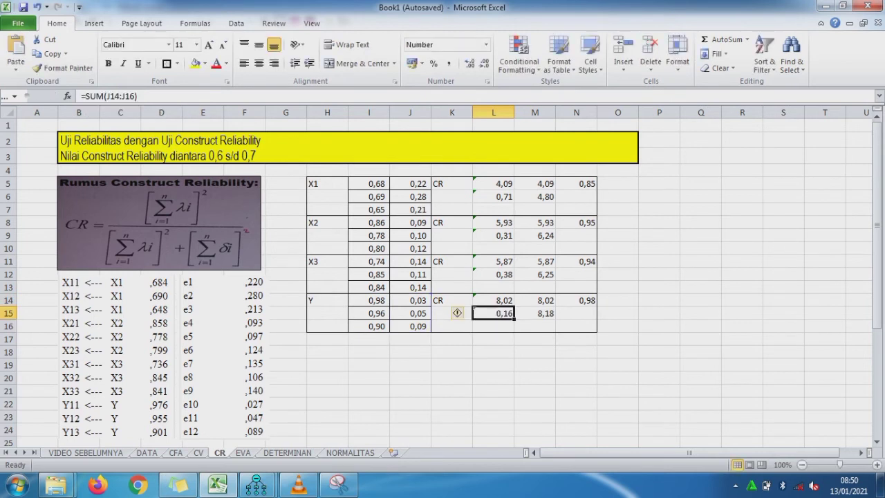
- Mark the Construct Reliability of X1 and X2 as OK in cells O5 and O8
{"action": "key", "text": "Right"}
{"action": "key", "text": "Right"}
{"action": "key", "text": "Up"}
{"action": "key", "text": "Right"}
{"action": "key", "text": "Up"}
{"action": "key", "text": "Up"}
{"action": "key", "text": "Up"}
{"action": "key", "text": "Up"}
{"action": "key", "text": "Up"}
{"action": "key", "text": "Up"}
{"action": "key", "text": "Up"}
{"action": "key", "text": "Up"}
{"action": "key", "text": "Up"}
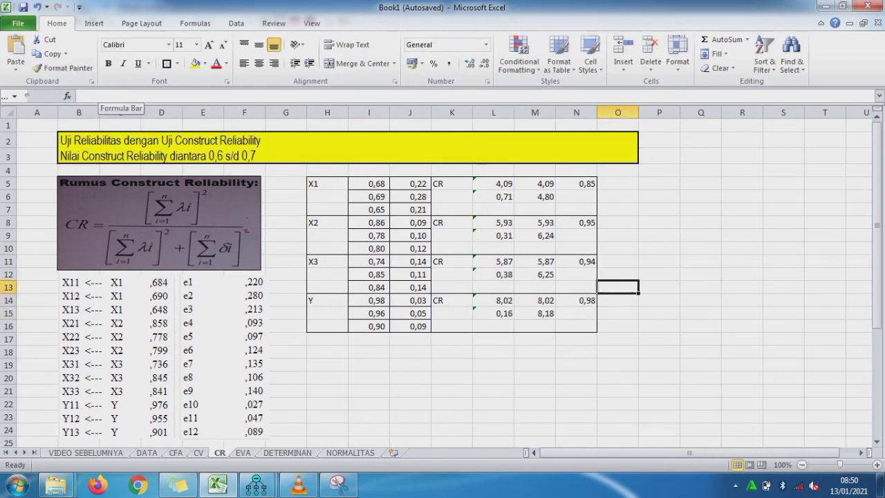
{"action": "type", "text": "OK"}
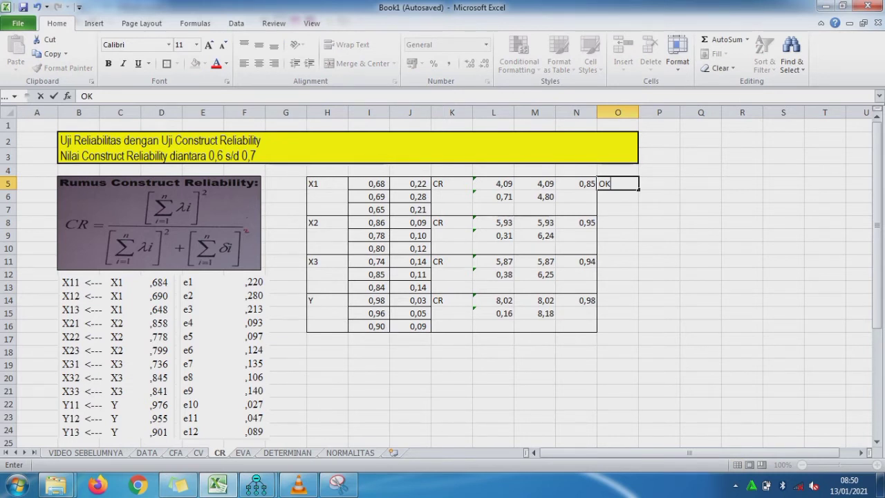
{"action": "key", "text": "Down"}
{"action": "key", "text": "Down"}
{"action": "key", "text": "Down"}
{"action": "type", "text": "OK"}
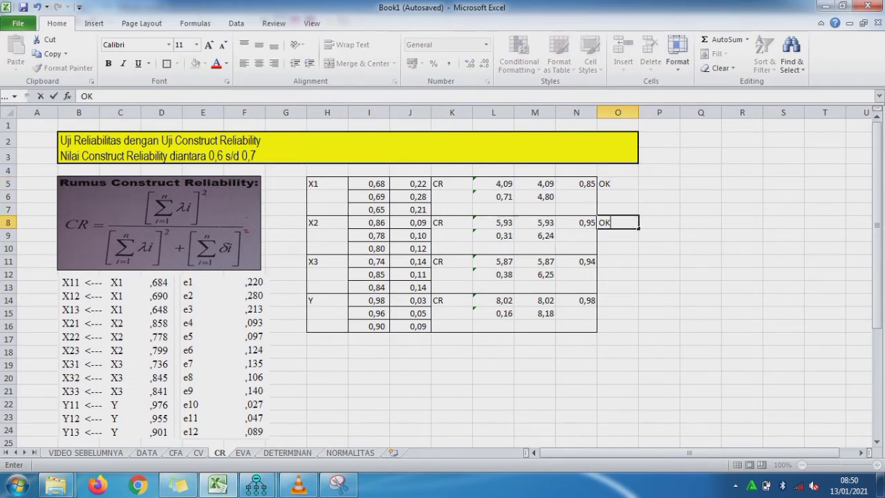
- Mark the Construct Reliability of X3 and Y as OK in cells O11 and O14
{"action": "key", "text": "Down"}
{"action": "key", "text": "Down"}
{"action": "key", "text": "Down"}
{"action": "type", "text": "OK"}
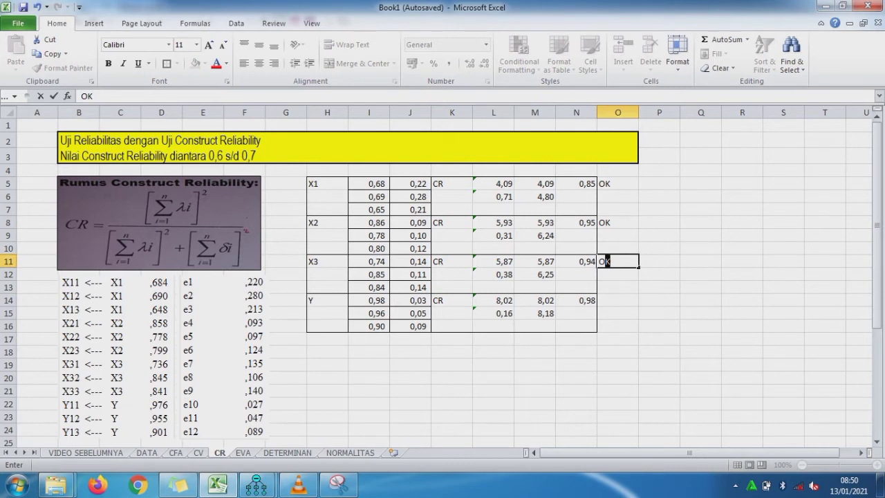
{"action": "key", "text": "Down"}
{"action": "key", "text": "Down"}
{"action": "key", "text": "Down"}
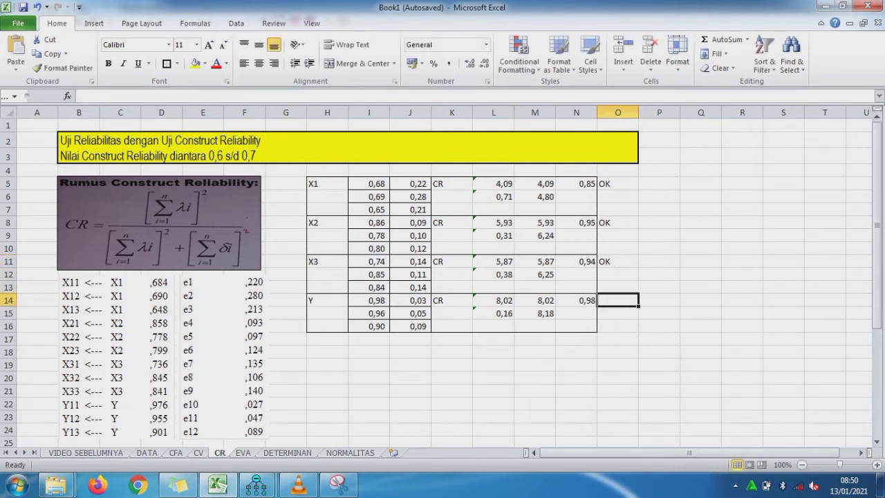
{"action": "type", "text": "OK"}
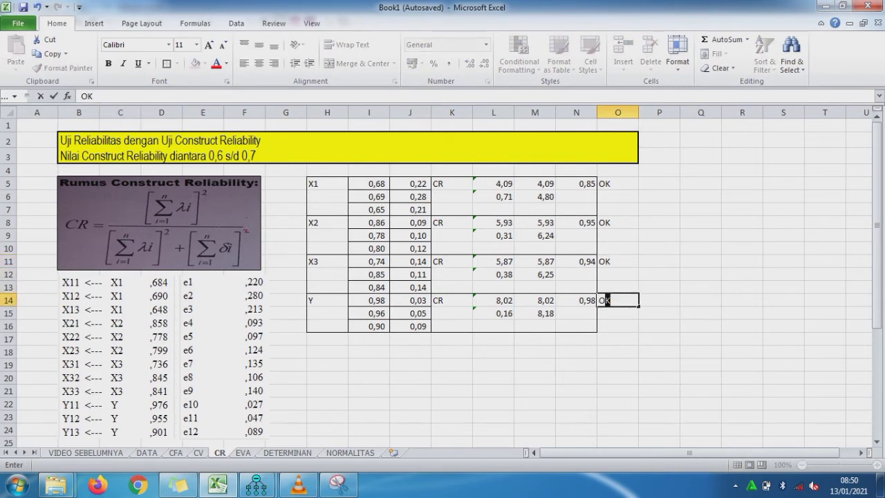
{"action": "type", "text": "K"}
{"action": "key", "text": "Return"}
{"action": "key", "text": "Down"}
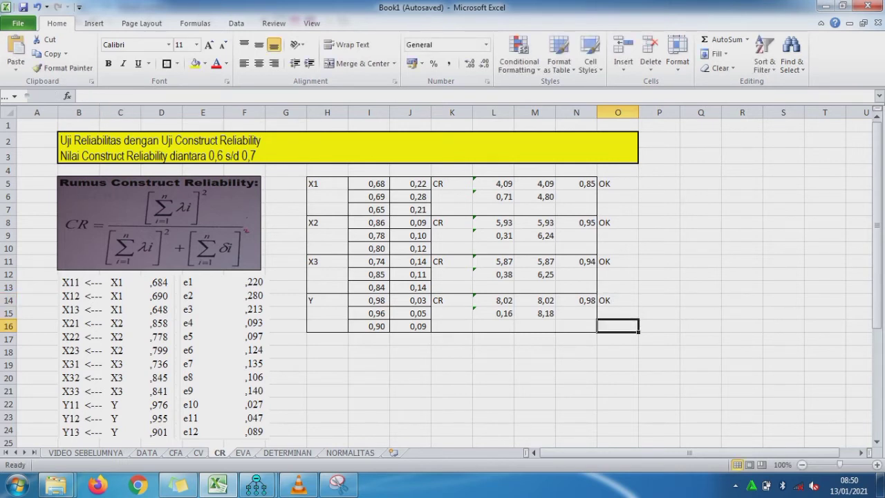
- Copy the loading and error variance pictures from the CR sheet to the EVA sheet and place them below the AVE formula picture
{"action": "key", "text": "ctrl+Page_Down"}
{"action": "left_click", "coordinate": [101, 141]}
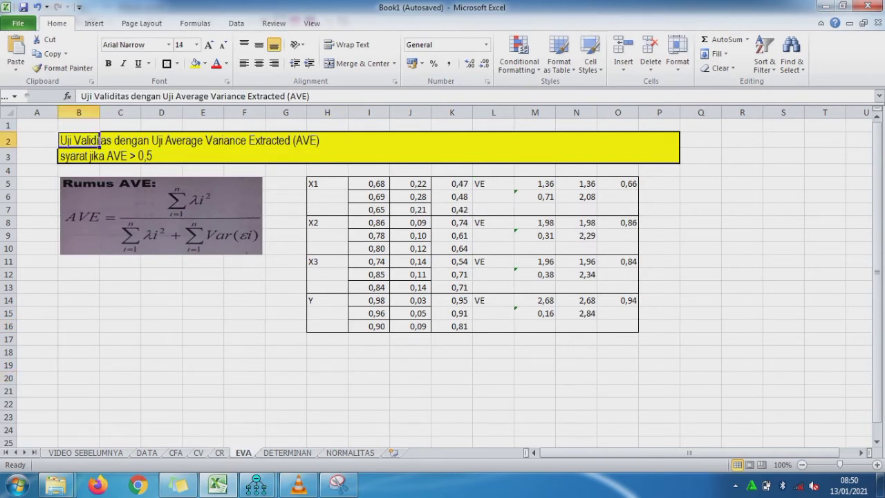
{"action": "key", "text": "ctrl+Page_Up"}
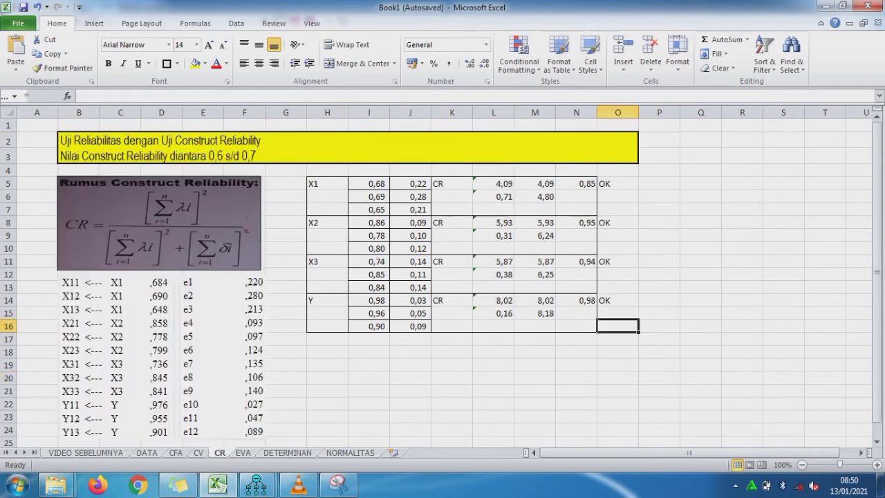
{"action": "left_click", "coordinate": [116, 336]}
{"action": "left_click", "coordinate": [223, 357], "text": "ctrl"}
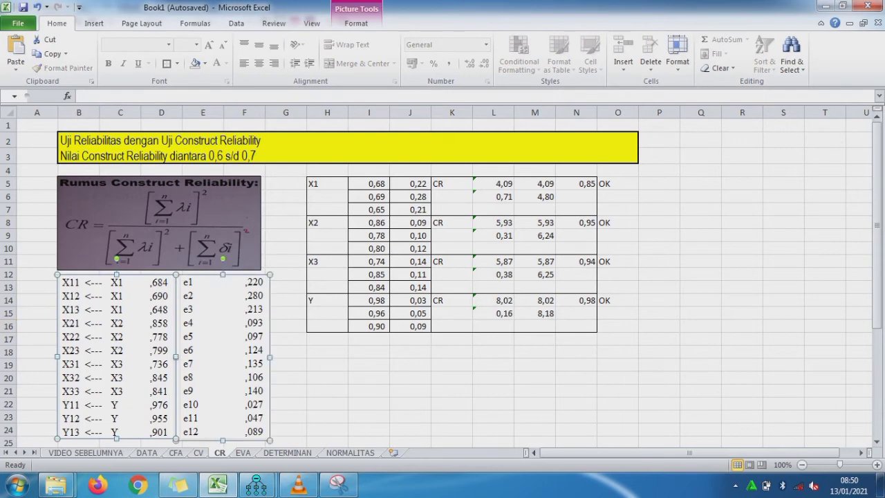
{"action": "key", "text": "ctrl+Page_Down"}
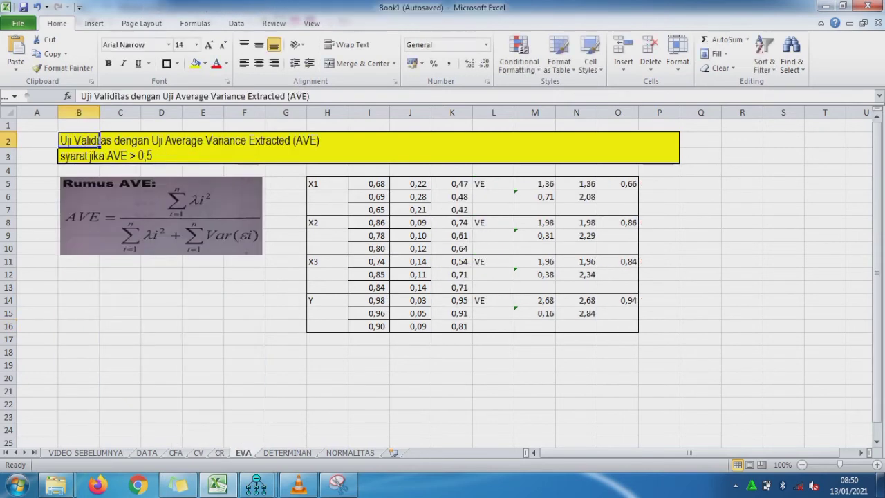
{"action": "key", "text": "ctrl+v"}
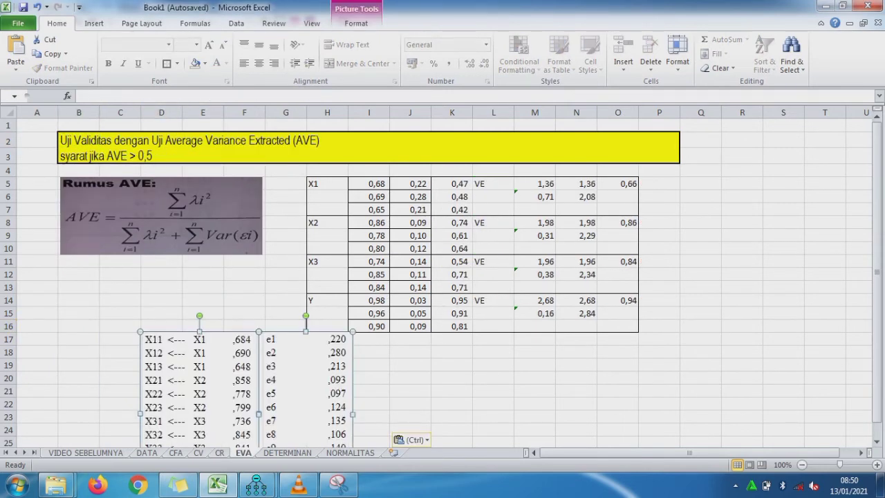
{"action": "left_click_drag", "start_coordinate": [200, 387], "coordinate": [122, 320]}
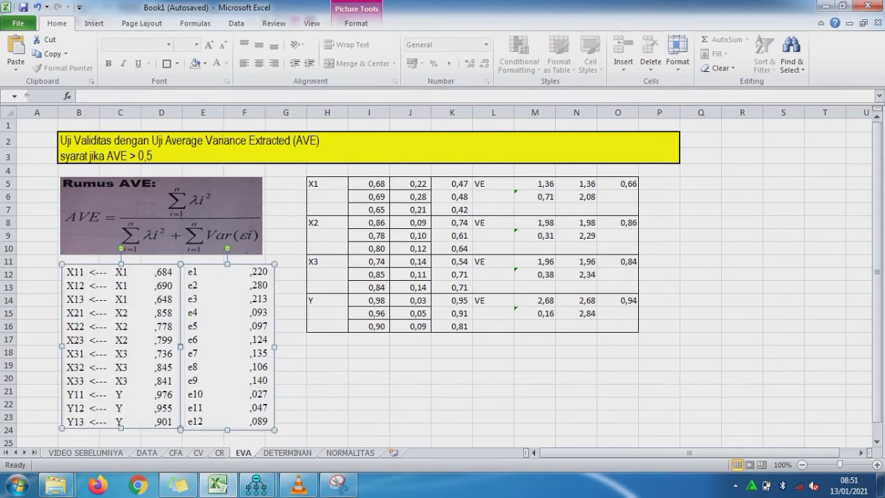
- Review the AVE formula and estimates pictures, and compare the loading values in I5 to I16 with them
{"action": "left_click", "coordinate": [161, 216]}
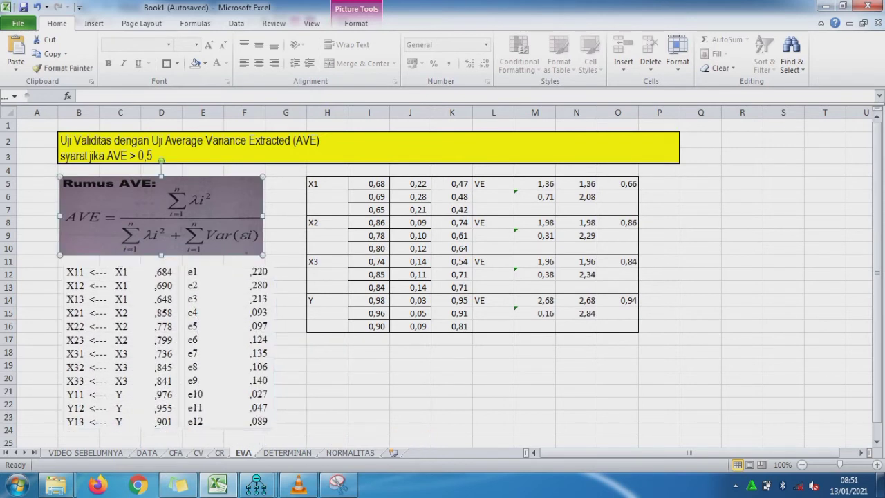
{"action": "left_click", "coordinate": [121, 347]}
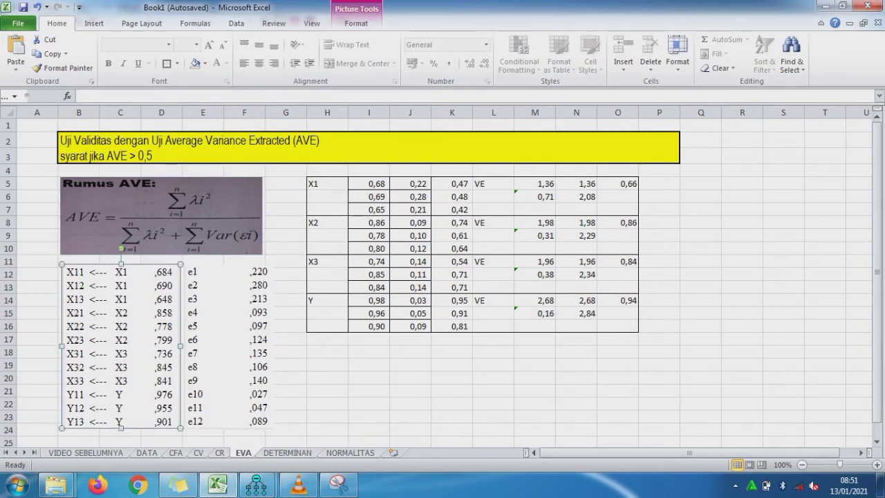
{"action": "left_click", "coordinate": [227, 347]}
{"action": "left_click", "coordinate": [370, 184]}
{"action": "key", "text": "Down"}
{"action": "key", "text": "Down"}
{"action": "key", "text": "Down"}
{"action": "key", "text": "Down"}
{"action": "key", "text": "Down"}
{"action": "key", "text": "Down"}
{"action": "key", "text": "Down"}
{"action": "key", "text": "Down"}
{"action": "key", "text": "Down"}
{"action": "key", "text": "Down"}
{"action": "key", "text": "Down"}
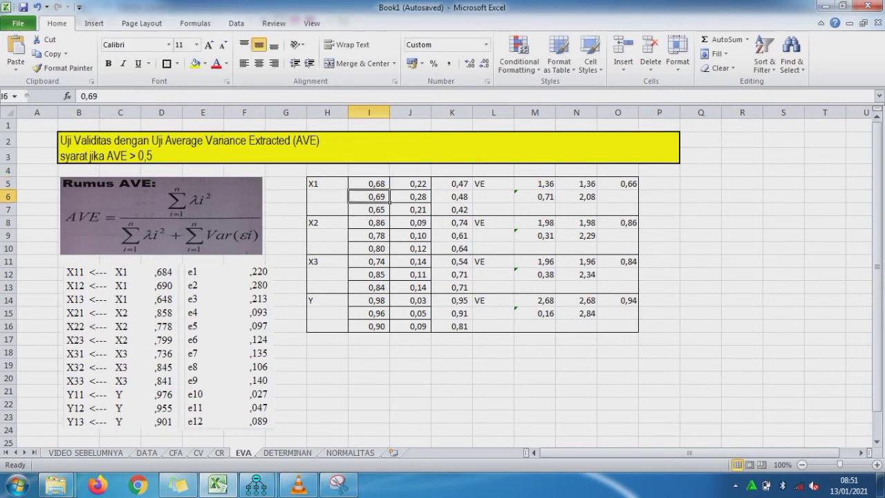
- Go through the error variance values in cells J5 to J16 against the e1 to e12 picture
{"action": "key", "text": "Right"}
{"action": "key", "text": "Up"}
{"action": "key", "text": "Up"}
{"action": "key", "text": "Up"}
{"action": "key", "text": "Up"}
{"action": "key", "text": "Up"}
{"action": "key", "text": "Up"}
{"action": "key", "text": "Up"}
{"action": "key", "text": "Up"}
{"action": "key", "text": "Up"}
{"action": "key", "text": "Up"}
{"action": "key", "text": "Up"}
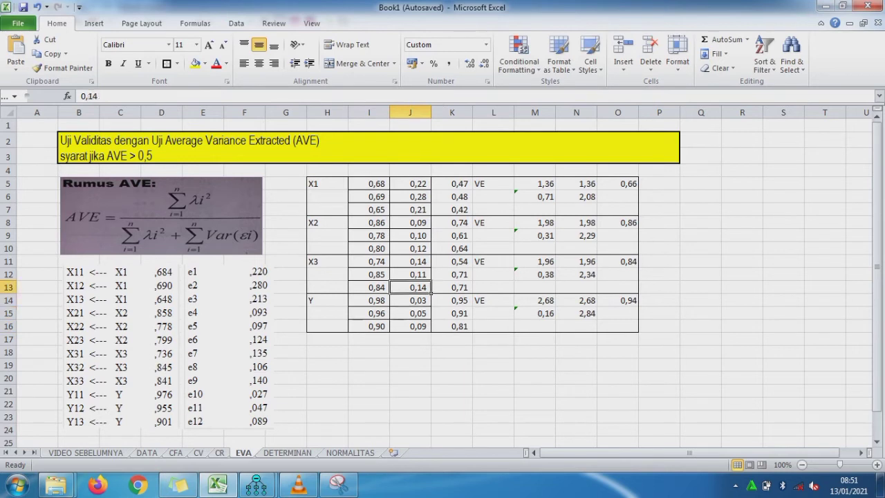
- Go through the squared loading formulas in cells K5 to K16, checking which loading cell each one refers to
{"action": "key", "text": "Right"}
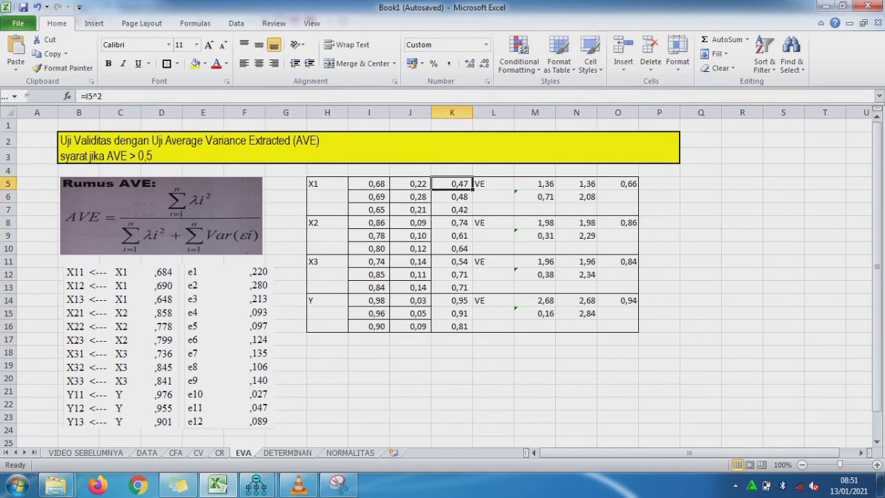
{"action": "key", "text": "F2"}
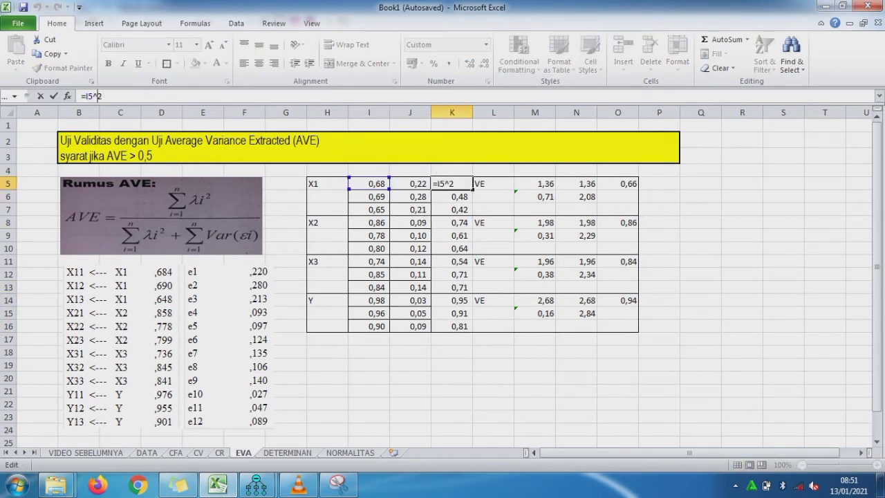
{"action": "key", "text": "Return"}
{"action": "key", "text": "F2"}
{"action": "key", "text": "Return"}
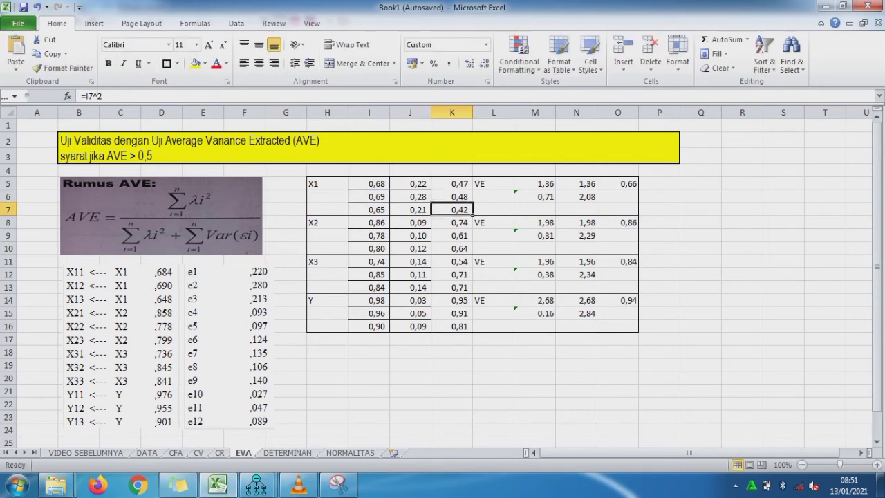
{"action": "key", "text": "F2"}
{"action": "key", "text": "Return"}
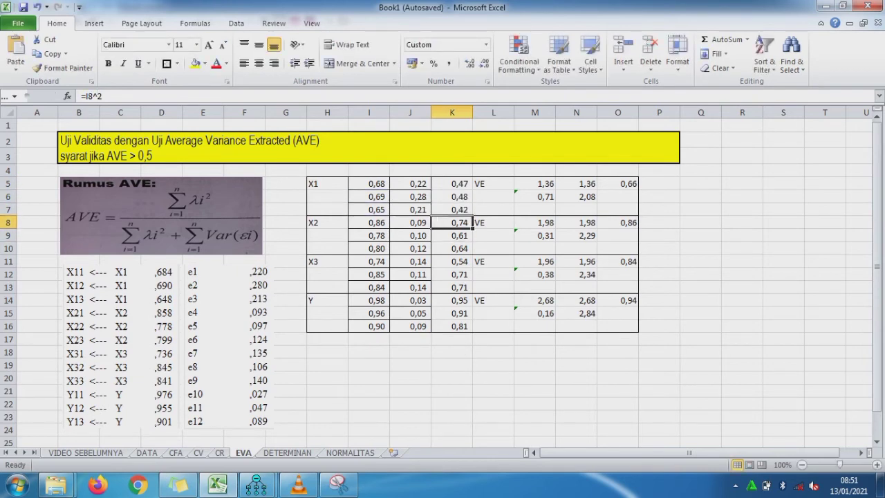
{"action": "key", "text": "F2"}
{"action": "key", "text": "Return"}
{"action": "key", "text": "F2"}
{"action": "key", "text": "Return"}
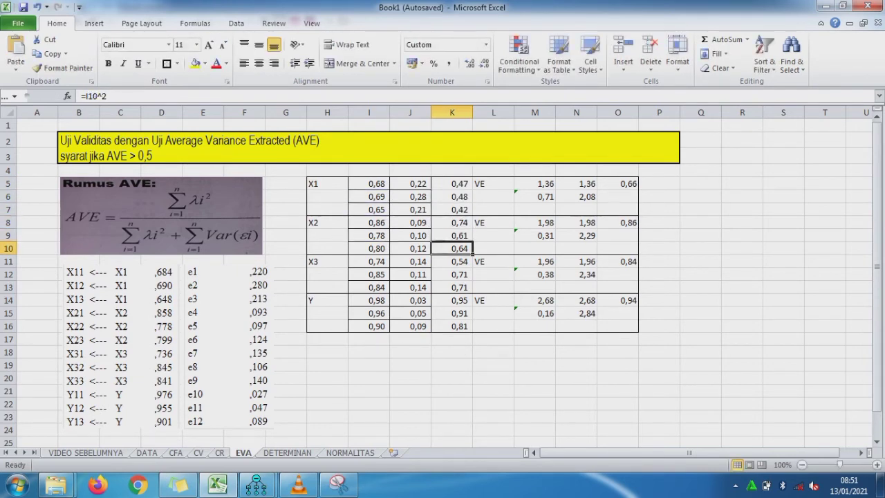
{"action": "key", "text": "F2"}
{"action": "key", "text": "Return"}
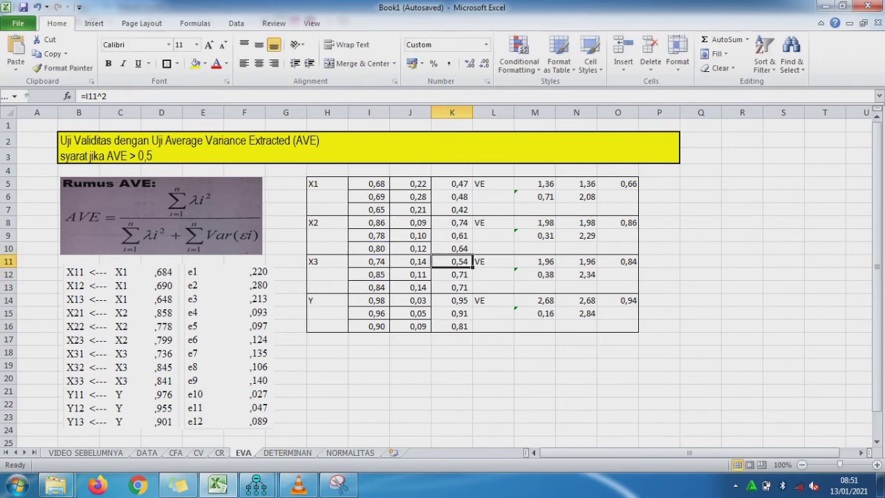
{"action": "key", "text": "F2"}
{"action": "key", "text": "Return"}
{"action": "key", "text": "F2"}
{"action": "key", "text": "Return"}
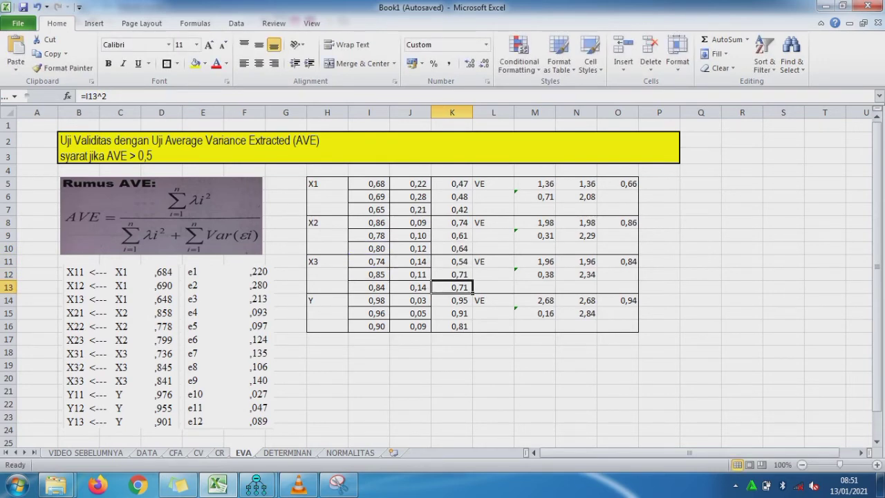
{"action": "key", "text": "F2"}
{"action": "key", "text": "Return"}
{"action": "key", "text": "F2"}
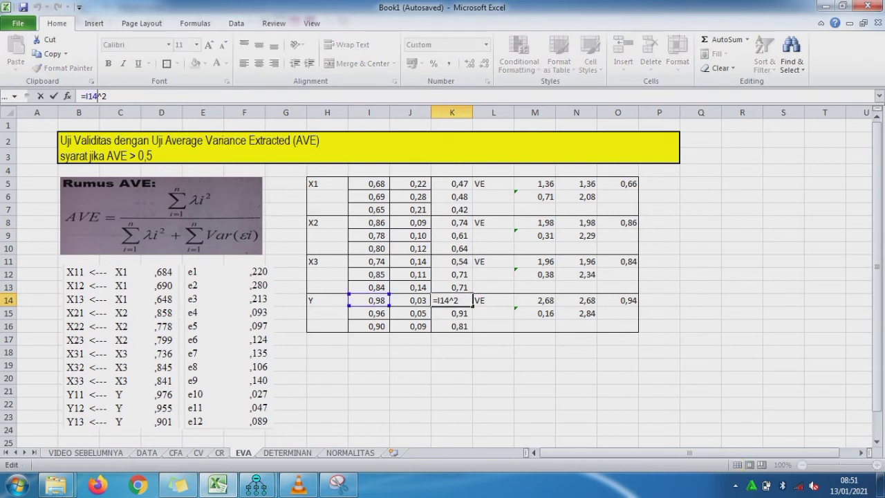
{"action": "key", "text": "Return"}
{"action": "key", "text": "F2"}
{"action": "key", "text": "Return"}
{"action": "key", "text": "F2"}
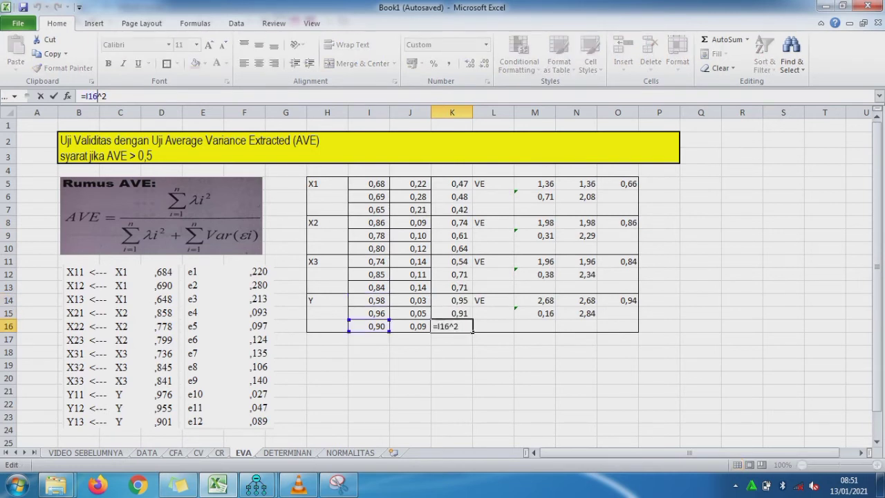
{"action": "key", "text": "Return"}
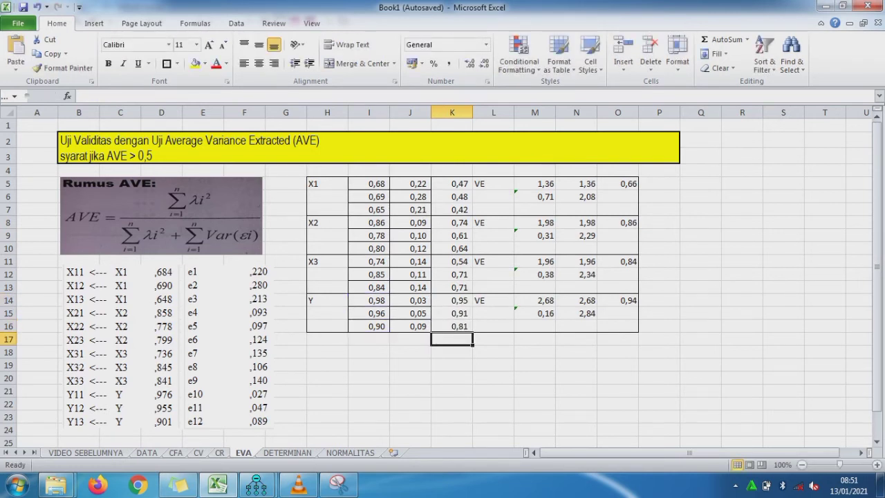
- Inspect the X1 variance extracted formulas in cells M5, M6, N5 and N6
{"action": "left_click", "coordinate": [534, 184]}
{"action": "key", "text": "F2"}
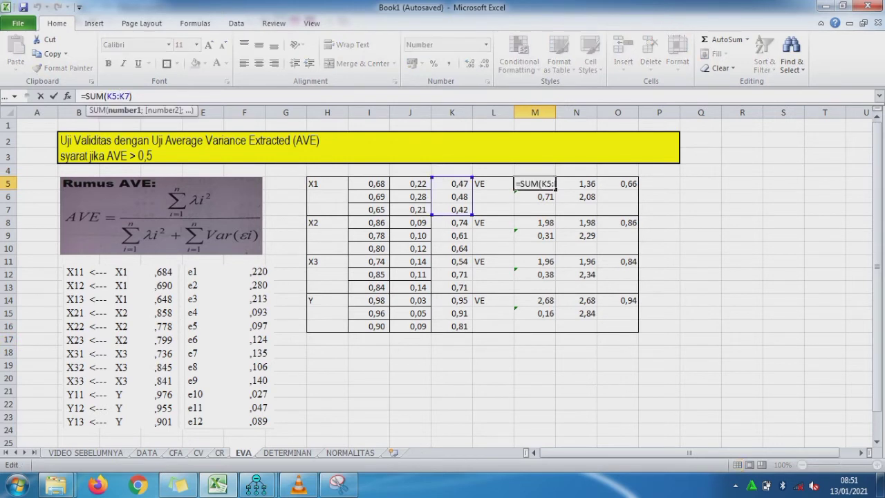
{"action": "key", "text": "Escape"}
{"action": "key", "text": "Down"}
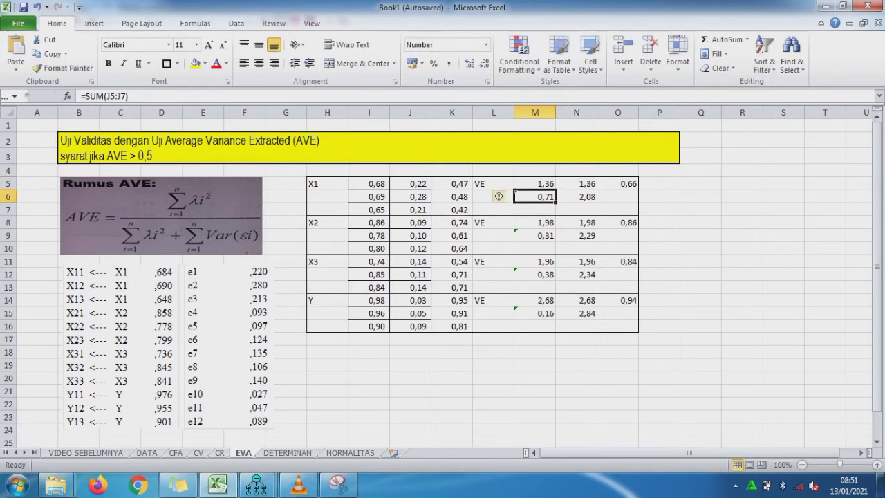
{"action": "key", "text": "F2"}
{"action": "key", "text": "Escape"}
{"action": "left_click", "coordinate": [576, 184]}
{"action": "left_click", "coordinate": [576, 197]}
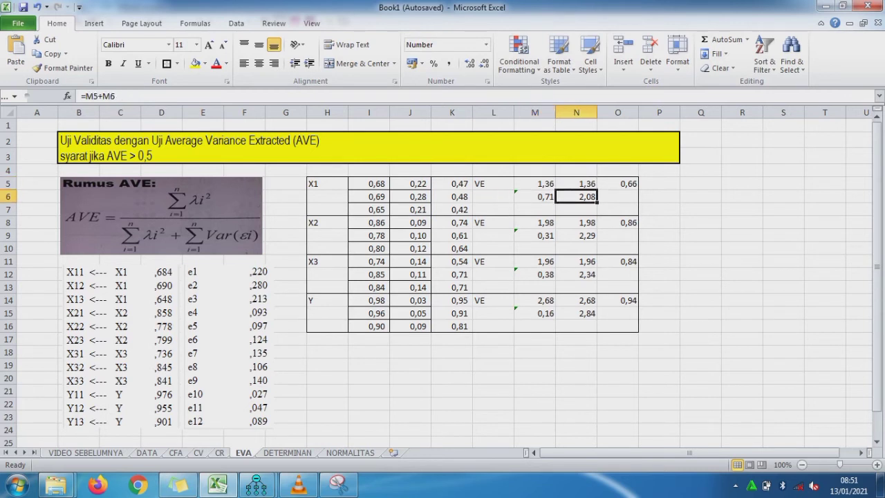
{"action": "key", "text": "F2"}
{"action": "key", "text": "Escape"}
- Inspect the X2 variance extracted formulas in cells M8, M9 and N9
{"action": "left_click", "coordinate": [534, 235]}
{"action": "left_click", "coordinate": [534, 223]}
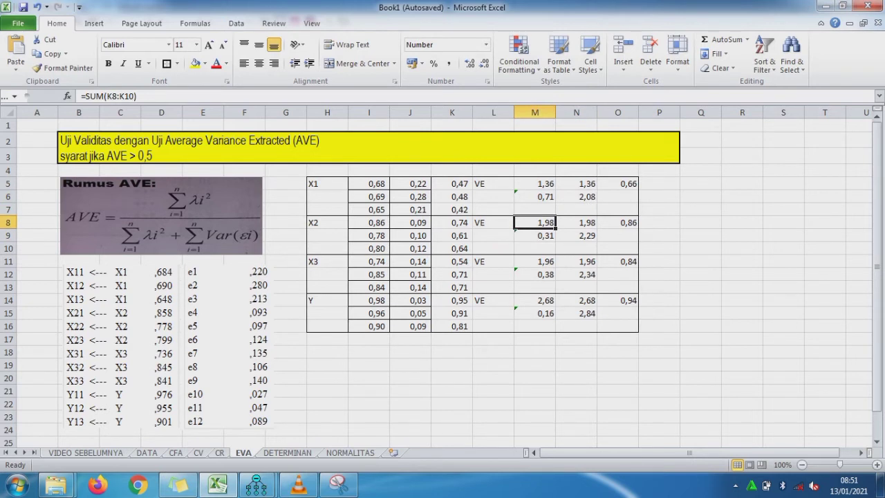
{"action": "key", "text": "F2"}
{"action": "key", "text": "Escape"}
{"action": "left_click", "coordinate": [534, 235]}
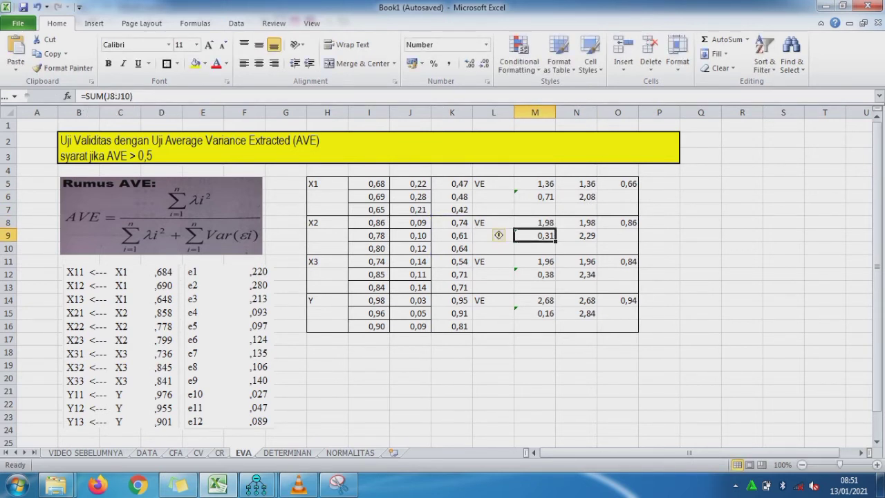
{"action": "left_click", "coordinate": [131, 96]}
{"action": "key", "text": "Escape"}
{"action": "left_click", "coordinate": [576, 236]}
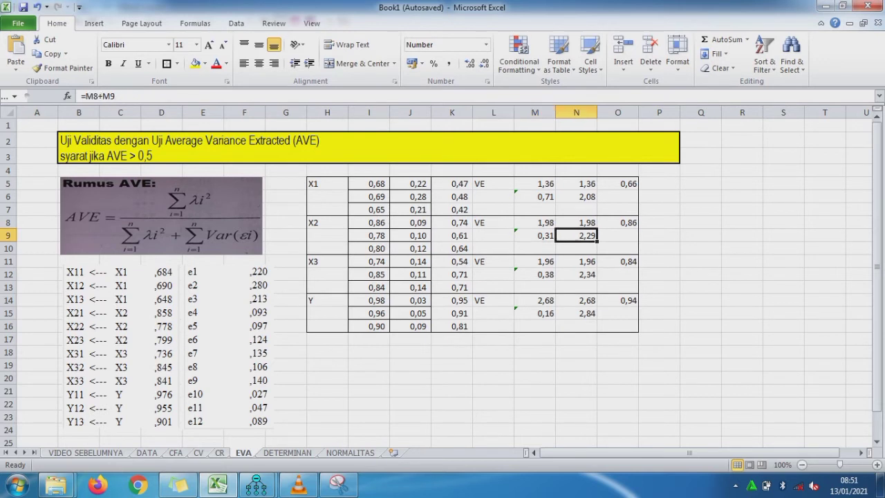
- Mark the AVE results of X1 and X2 as OK in cells P5 and P8
{"action": "left_click", "coordinate": [659, 184]}
{"action": "type", "text": "ok"}
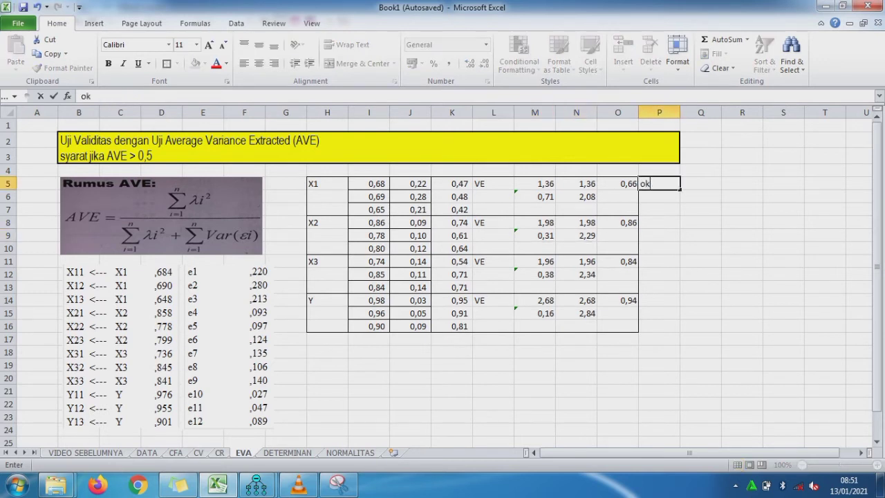
{"action": "key", "text": "Return"}
{"action": "key", "text": "Return"}
{"action": "key", "text": "Up"}
{"action": "key", "text": "Up"}
{"action": "type", "text": "OK"}
{"action": "key", "text": "Return"}
{"action": "key", "text": "Return"}
{"action": "key", "text": "Return"}
{"action": "type", "text": "OK"}
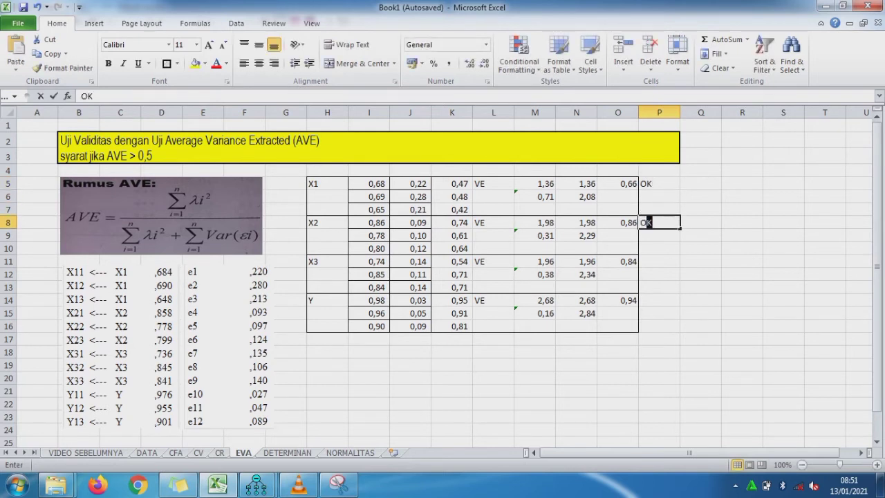
{"action": "key", "text": "Return"}
{"action": "key", "text": "Return"}
{"action": "key", "text": "Return"}
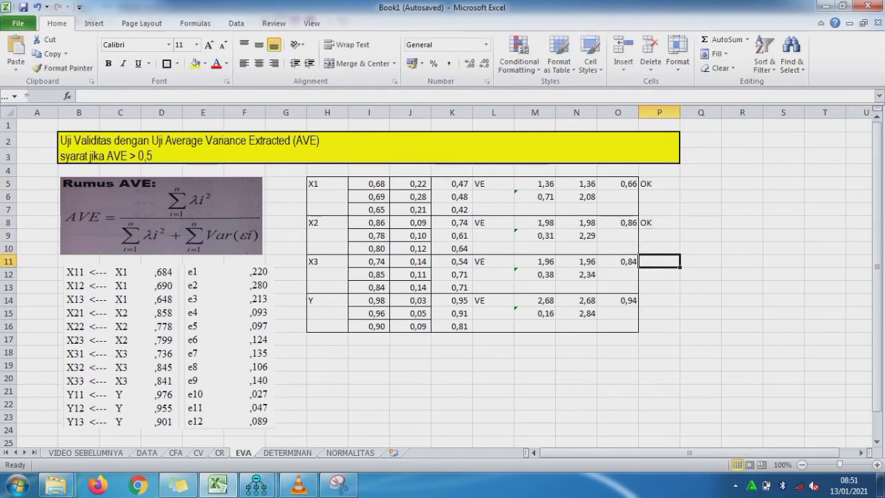
- Mark the AVE results of X3 and Y as OK in cells P11 and P14
{"action": "type", "text": "OK"}
{"action": "key", "text": "Return"}
{"action": "key", "text": "Return"}
{"action": "key", "text": "Return"}
{"action": "type", "text": "OK"}
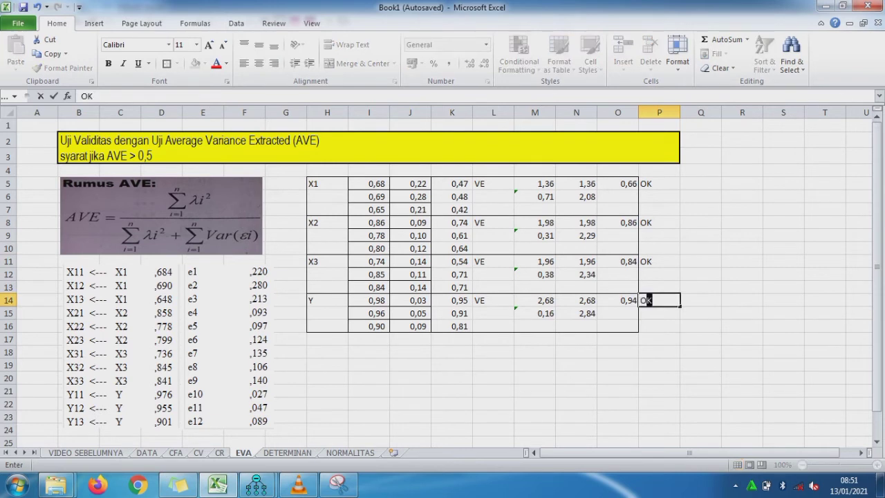
{"action": "key", "text": "Return"}
{"action": "key", "text": "Return"}
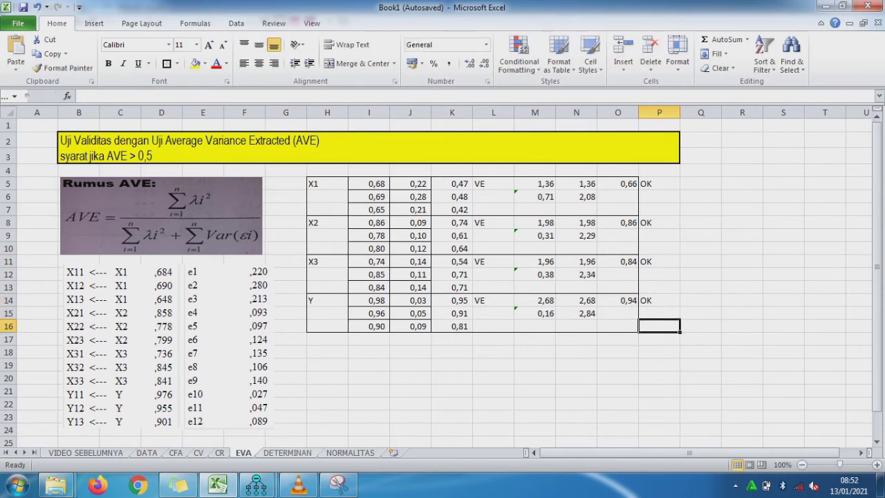
- Open the DETERMINAN sheet and read the discriminant validity criterion in B2 and B3
{"action": "key", "text": "ctrl+Page_Down"}
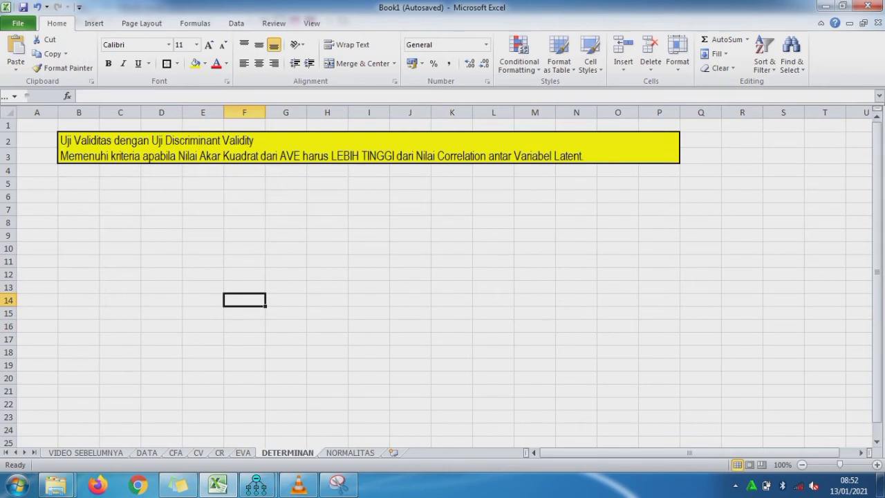
{"action": "left_click", "coordinate": [97, 142]}
{"action": "left_click", "coordinate": [99, 158]}
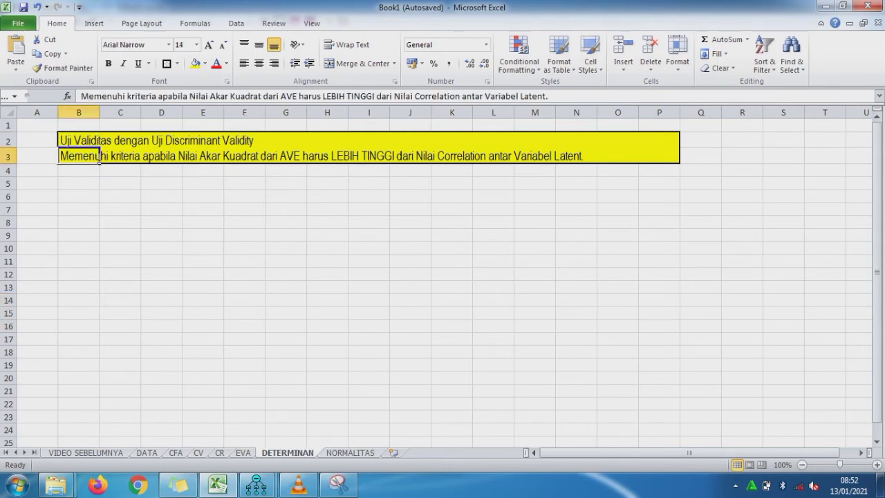
- Switch to the Amos output and find the implied covariances and correlations matrices in the estimates
{"action": "mouse_move", "coordinate": [256, 485]}
{"action": "left_click", "coordinate": [325, 408]}
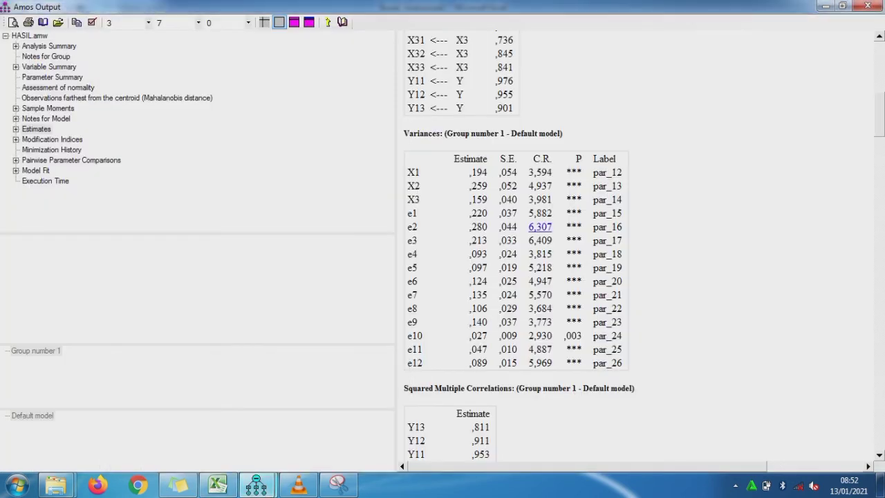
{"action": "scroll", "coordinate": [636, 246], "scroll_direction": "down", "scroll_amount": 10}
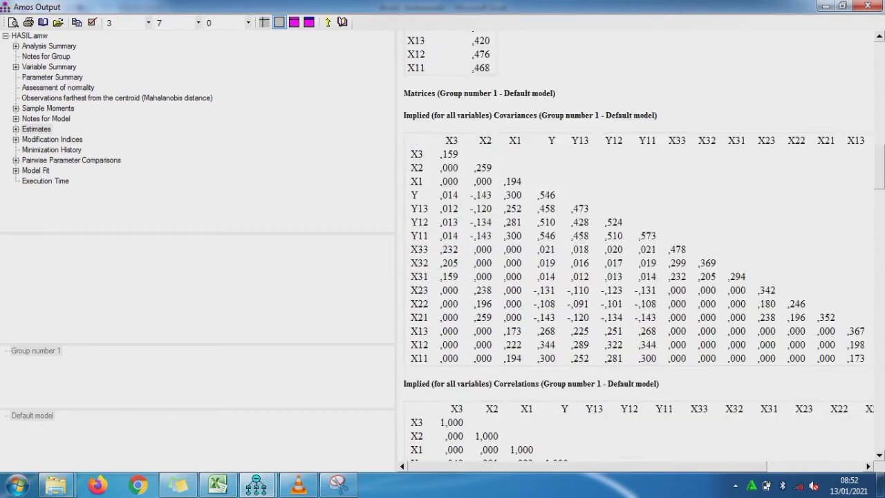
{"action": "left_click", "coordinate": [636, 214]}
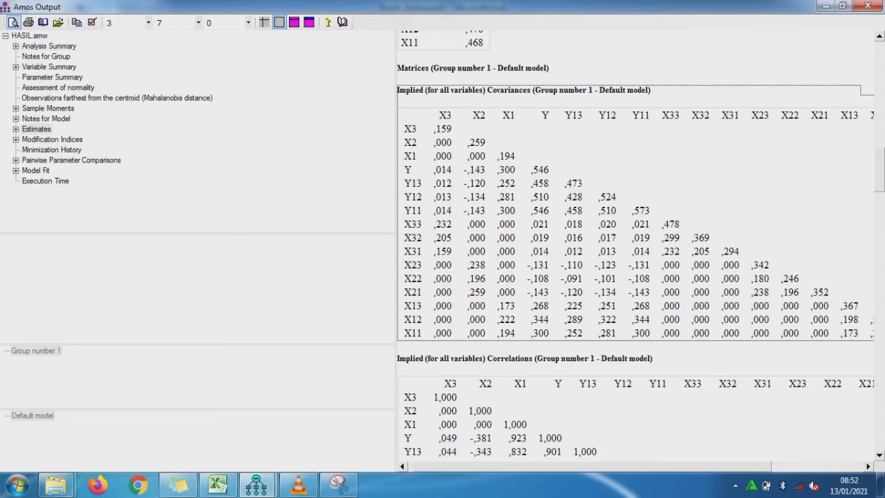
- Open the print preview of the Amos estimates and set it to 2 Page View with an 80% print size
{"action": "left_click", "coordinate": [13, 23]}
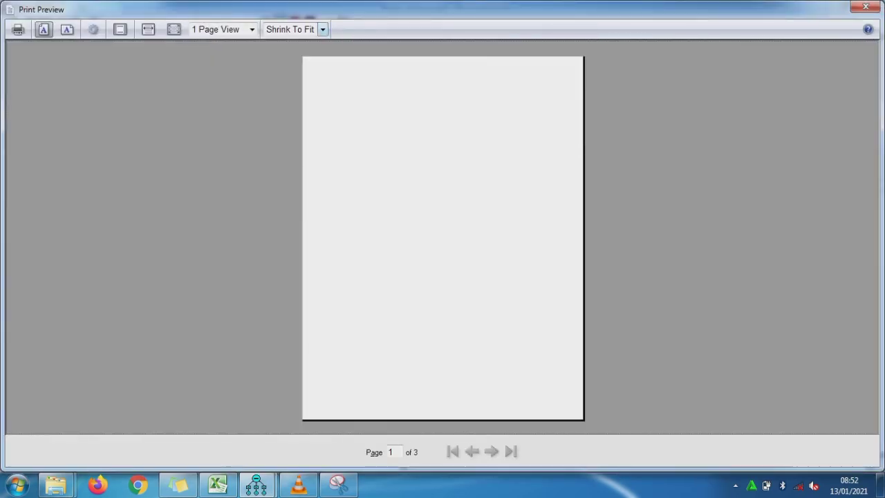
{"action": "left_click", "coordinate": [322, 29]}
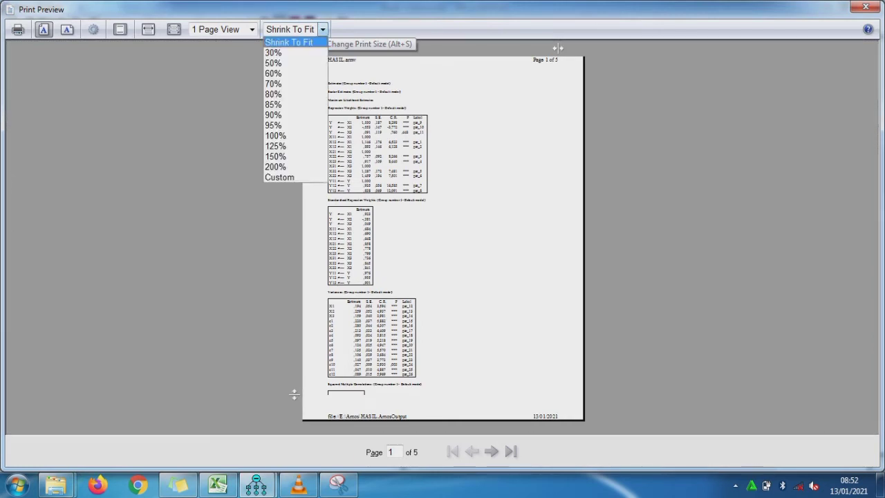
{"action": "left_click", "coordinate": [275, 105]}
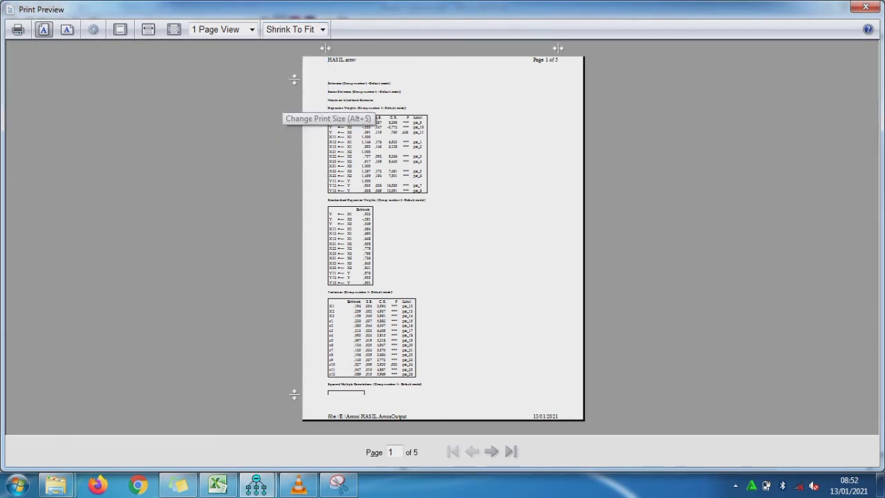
{"action": "left_click", "coordinate": [228, 29]}
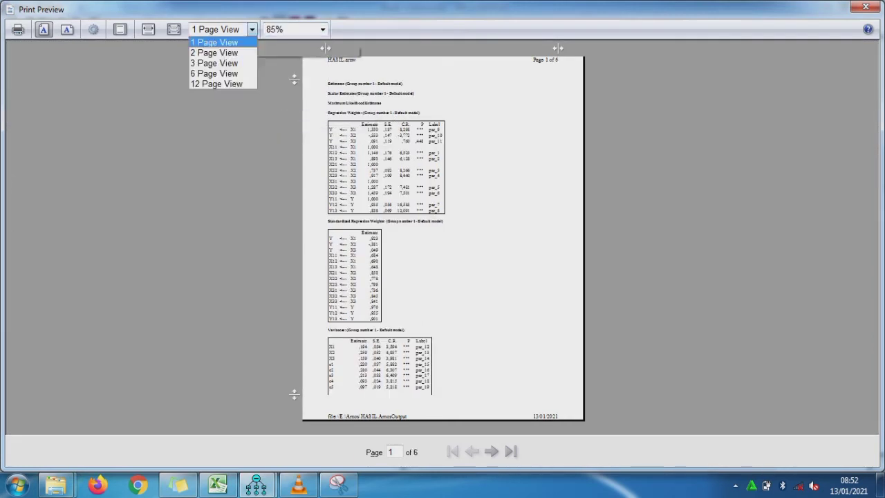
{"action": "left_click", "coordinate": [215, 52]}
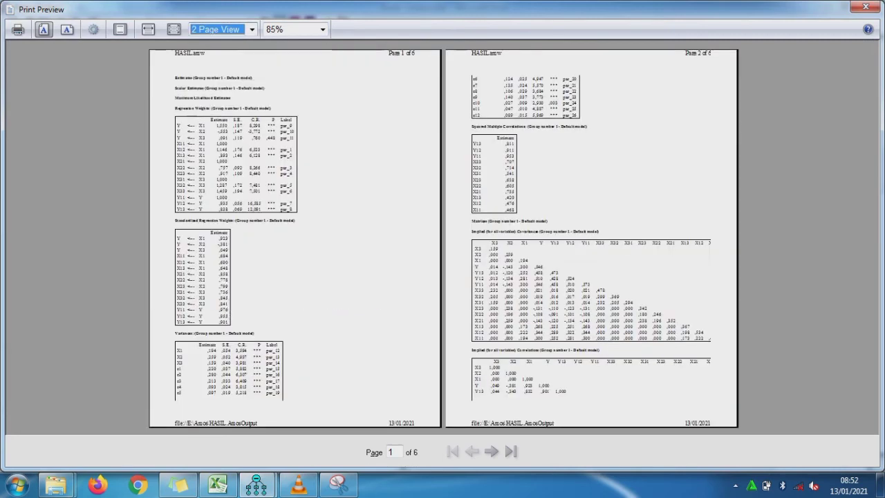
{"action": "left_click", "coordinate": [297, 29]}
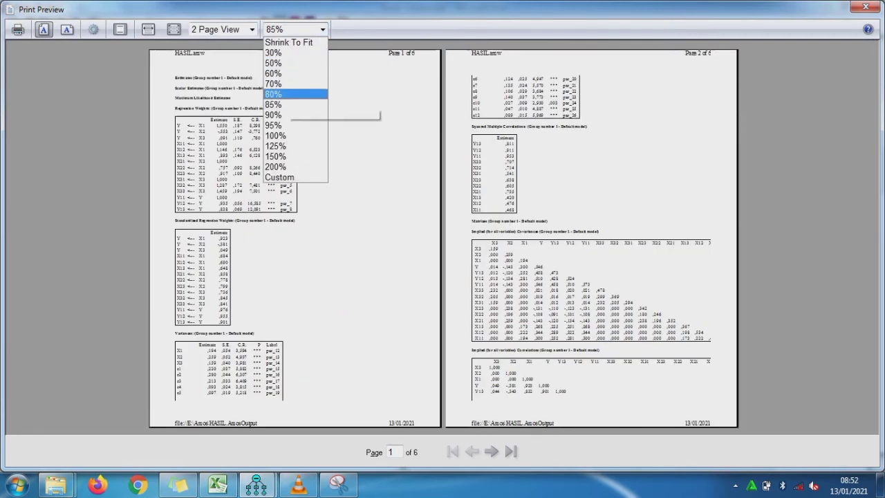
{"action": "key", "text": "Return"}
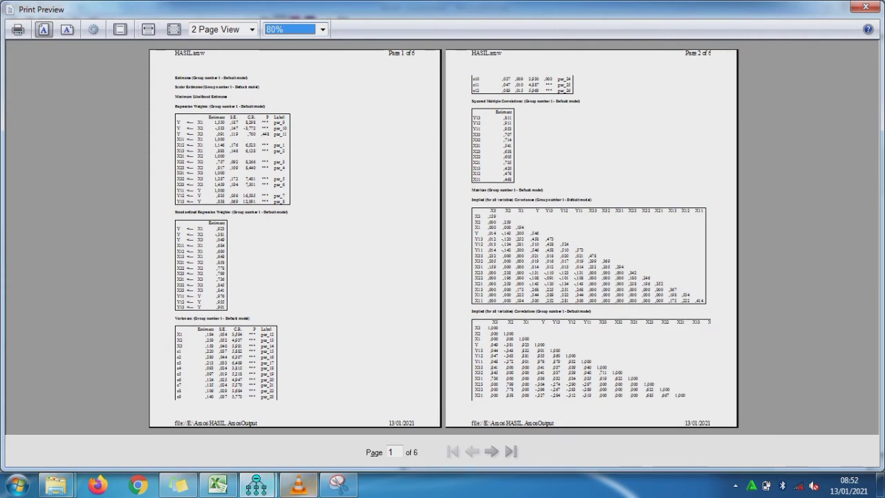
- Capture the implied covariances table from the print preview with the Snipping Tool and copy the snip
{"action": "left_click", "coordinate": [337, 484]}
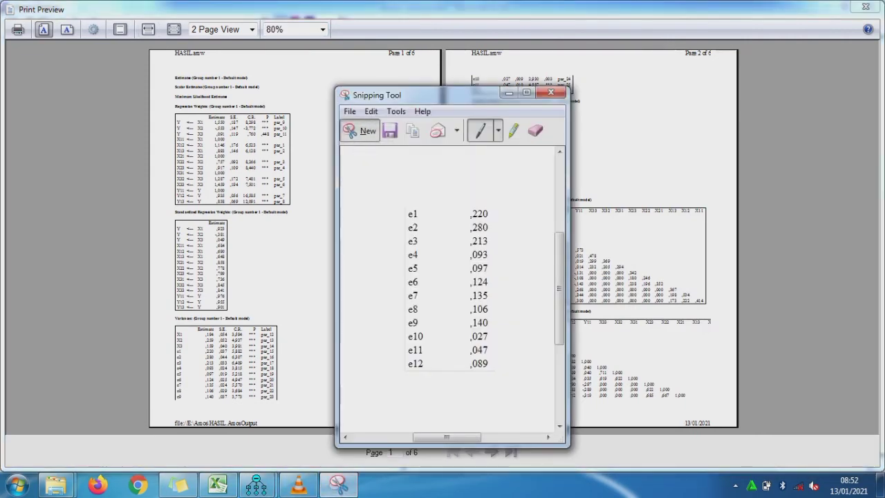
{"action": "left_click", "coordinate": [360, 130]}
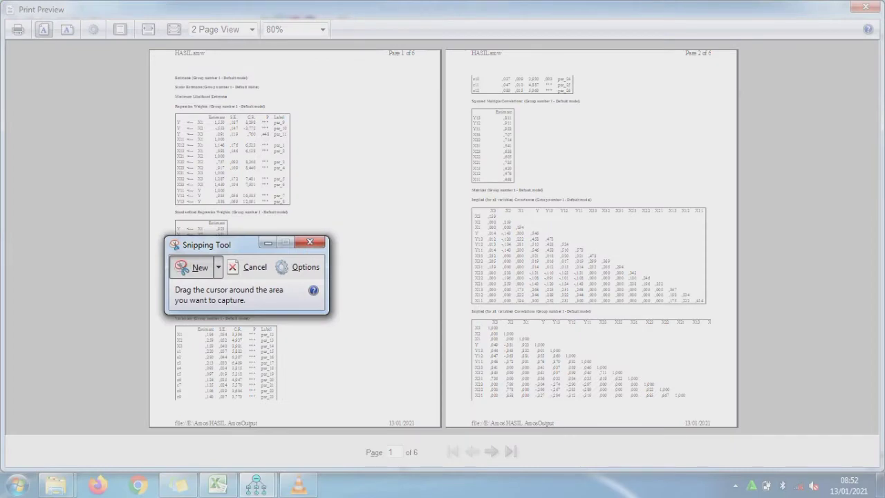
{"action": "left_click_drag", "start_coordinate": [470, 204], "coordinate": [709, 305]}
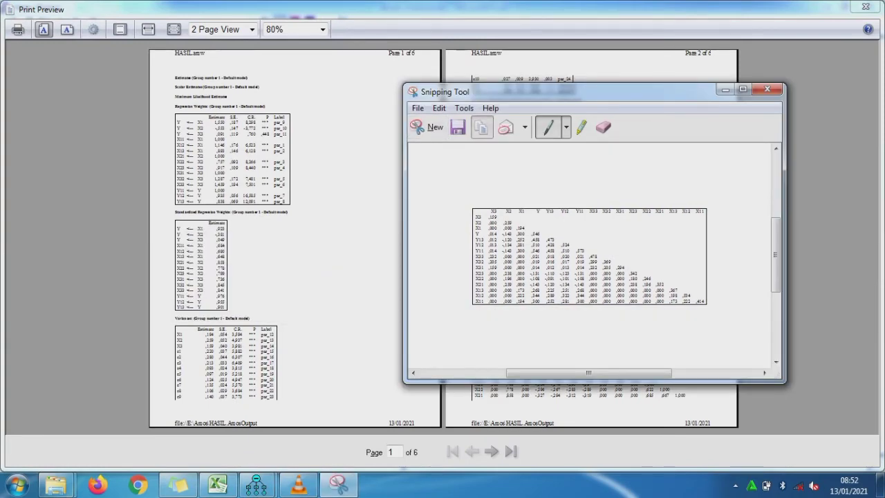
{"action": "left_click", "coordinate": [481, 128]}
- Switch to Excel and paste the covariances snip into the DETERMINAN sheet, placing it directly below the yellow criterion block
{"action": "left_click", "coordinate": [218, 485]}
{"action": "left_click", "coordinate": [203, 235]}
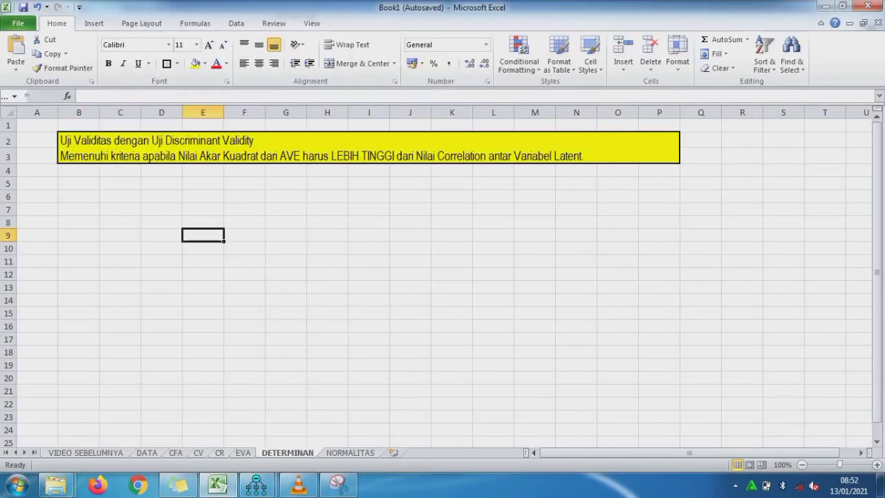
{"action": "key", "text": "ctrl+v"}
{"action": "left_click_drag", "start_coordinate": [204, 249], "coordinate": [83, 194]}
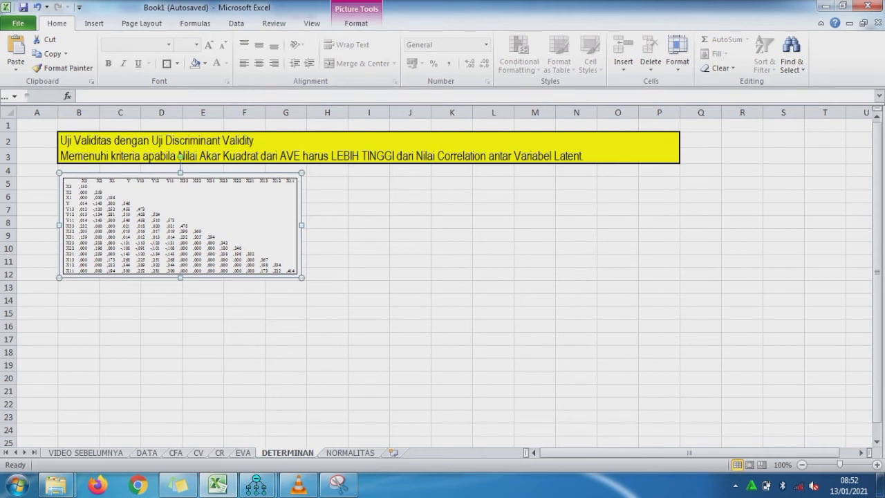
- Copy the small red rectangle from the NORMALITAS sheet into DETERMINAN and place it around the X2 diagonal value of the covariances table
{"action": "left_click", "coordinate": [94, 23]}
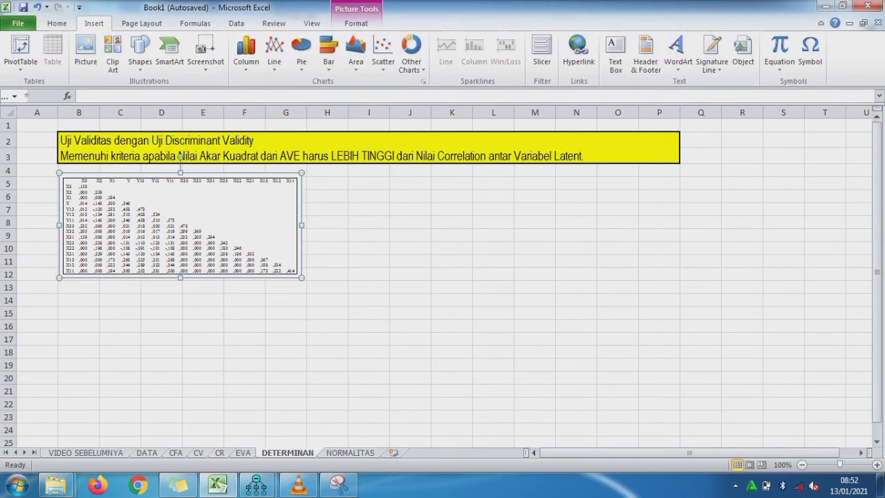
{"action": "key", "text": "ctrl+Page_Down"}
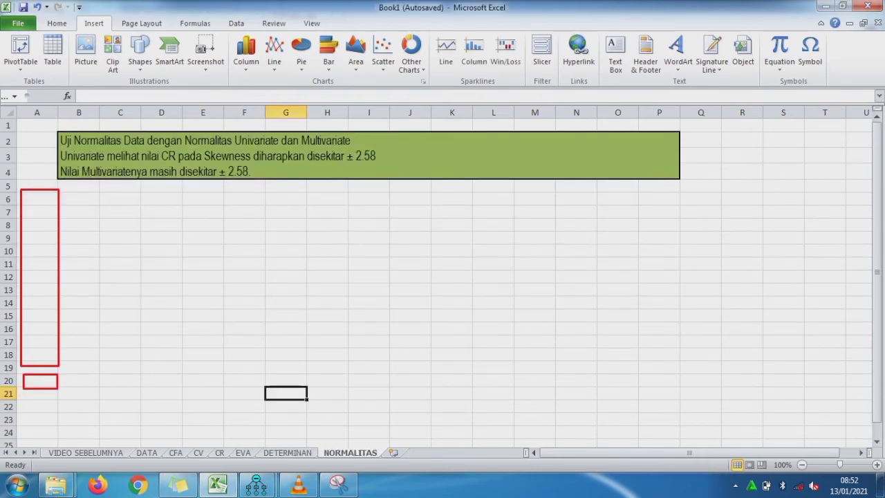
{"action": "left_click", "coordinate": [41, 388]}
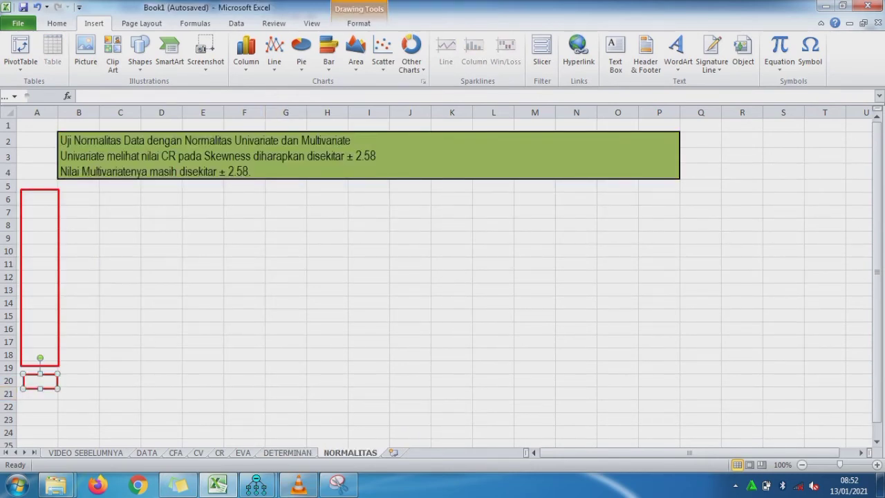
{"action": "key", "text": "ctrl+Page_Up"}
{"action": "left_click", "coordinate": [243, 313]}
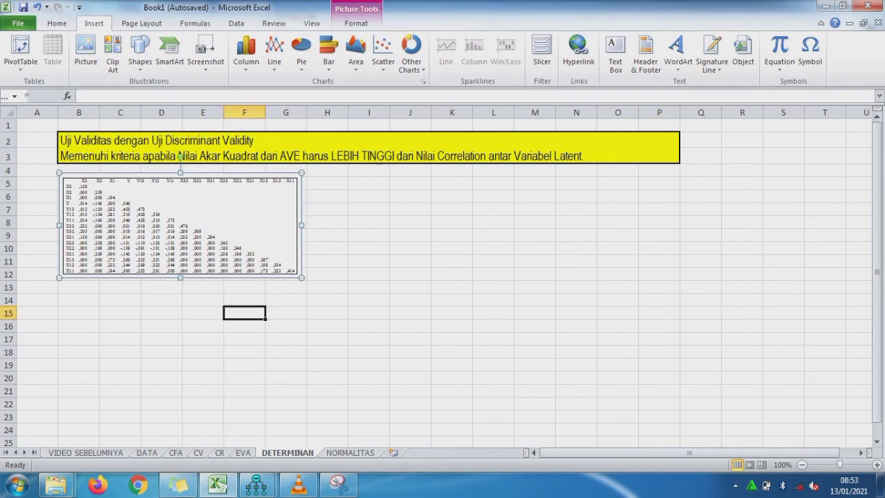
{"action": "key", "text": "ctrl+v"}
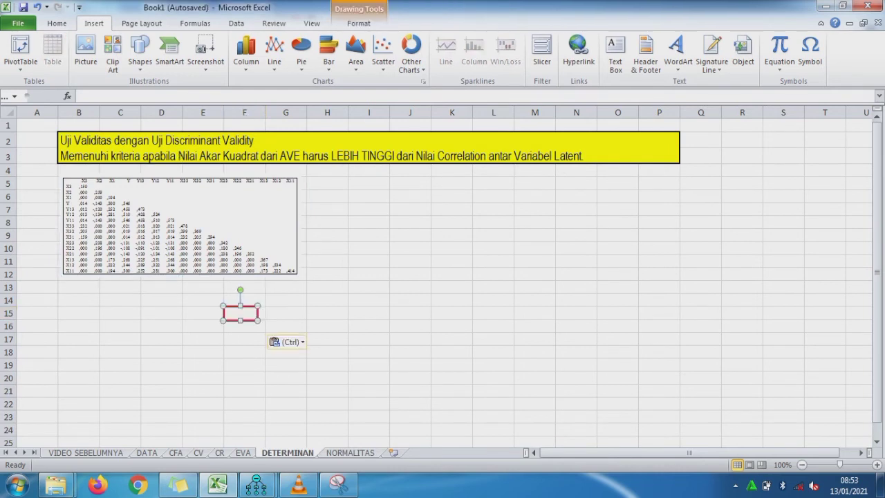
{"action": "left_click_drag", "start_coordinate": [240, 313], "coordinate": [97, 191]}
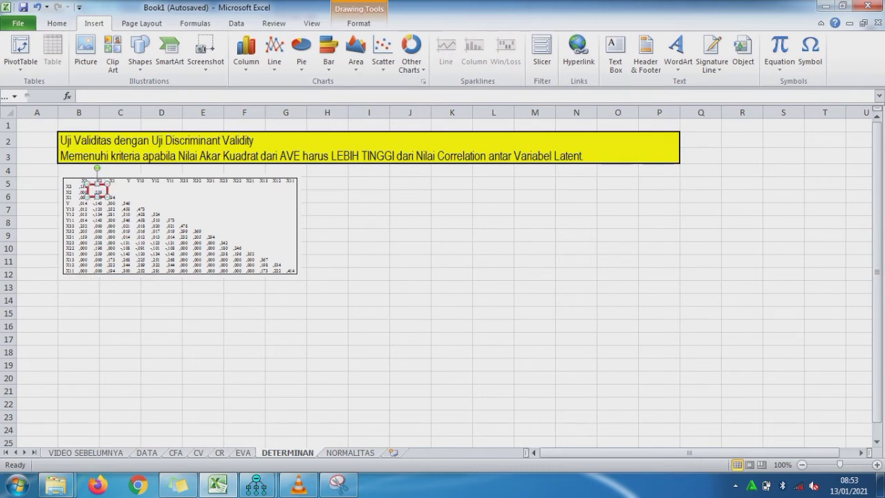
{"action": "left_click", "coordinate": [327, 247]}
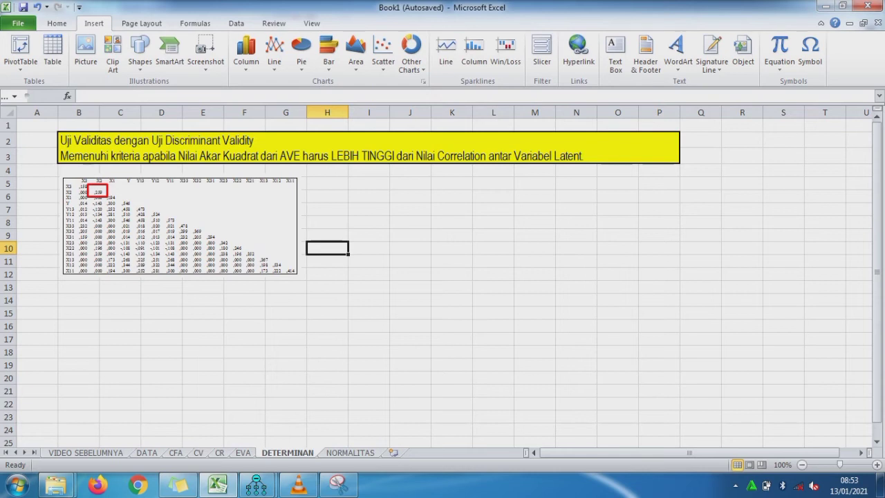
- Move the red rectangle onto the Y diagonal value of the covariances table
{"action": "left_click_drag", "start_coordinate": [98, 191], "coordinate": [126, 200]}
{"action": "key", "text": "Down"}
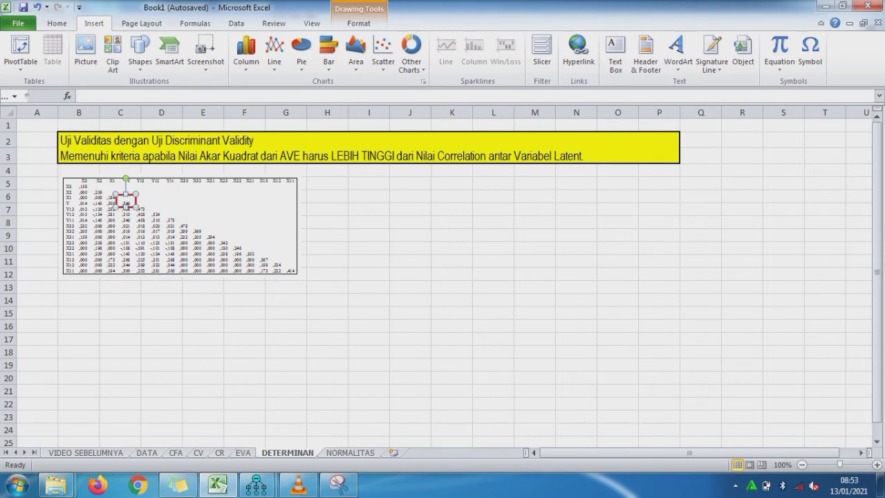
{"action": "left_click", "coordinate": [326, 247]}
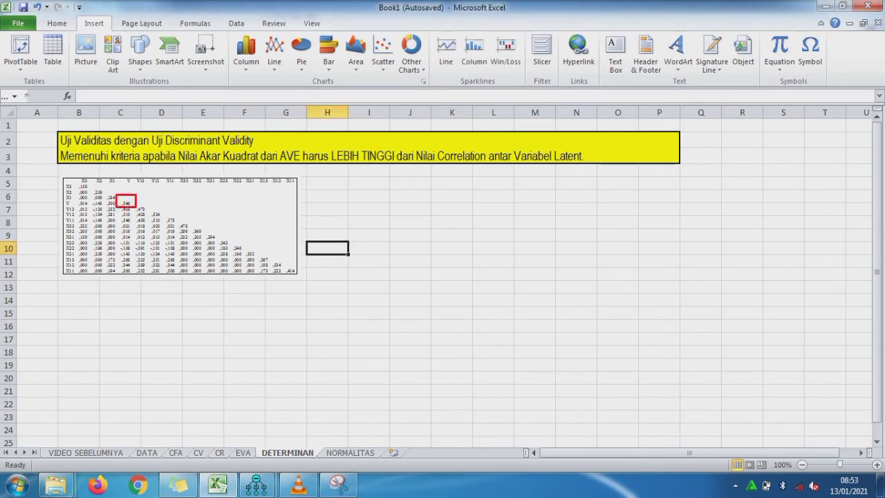
- Enter the discriminant validity verdict OK in I5 and the note SEMUA LEBIH BESAR in J5
{"action": "left_click", "coordinate": [368, 182]}
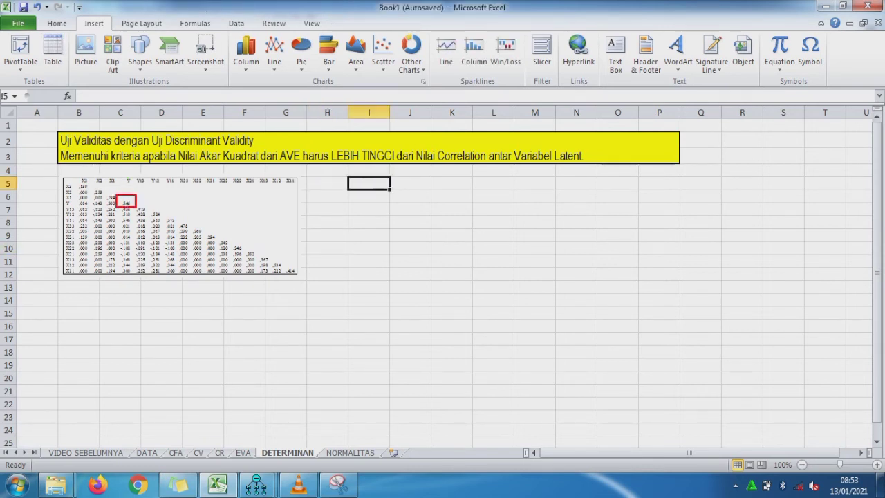
{"action": "type", "text": "OK"}
{"action": "key", "text": "Tab"}
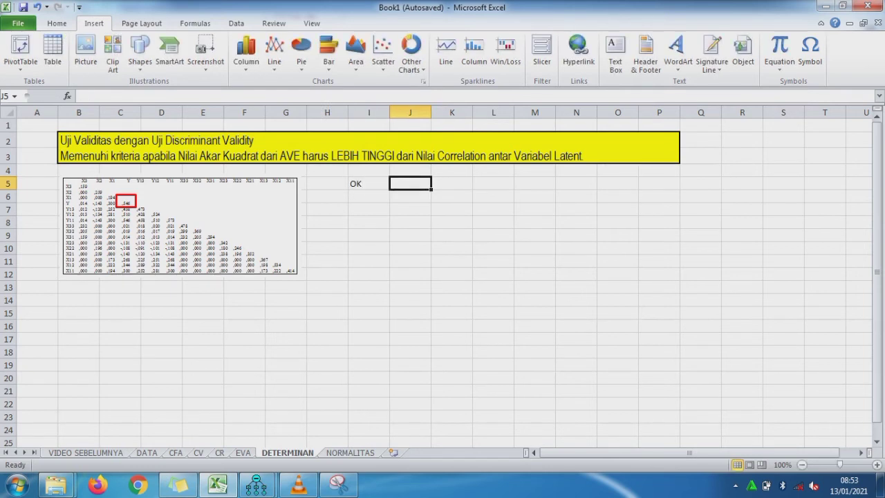
{"action": "type", "text": "SME"}
{"action": "key", "text": "BackSpace"}
{"action": "key", "text": "BackSpace"}
{"action": "type", "text": "EM"}
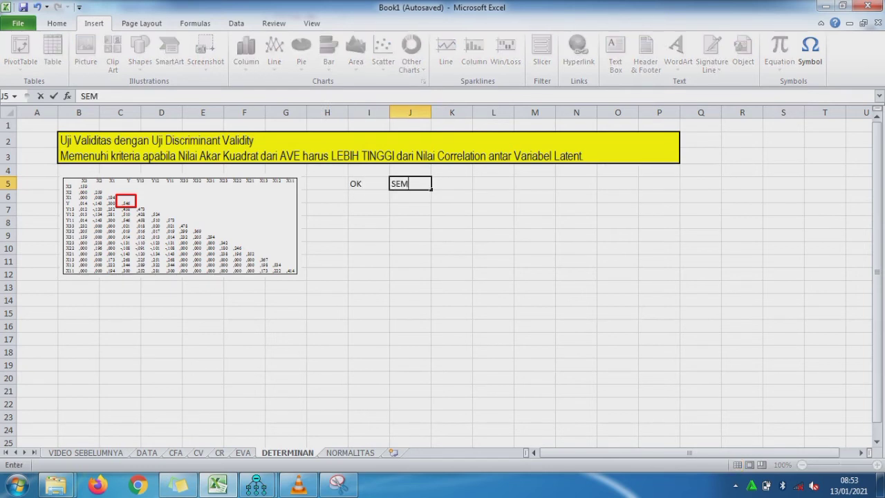
{"action": "type", "text": "UA LEBIH BESAR"}
{"action": "key", "text": "Return"}
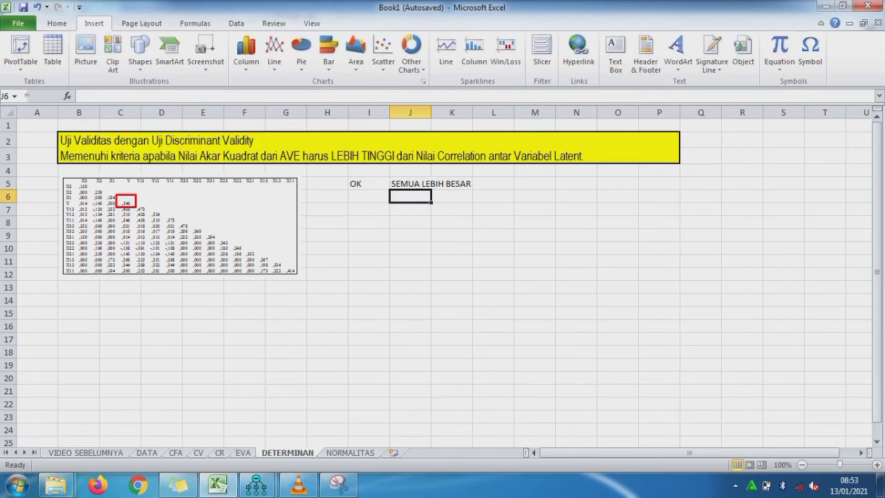
- Open the NORMALITAS sheet, switch to the Amos output, close its print preview and display the Assessment of normality table
{"action": "key", "text": "ctrl+Page_Down"}
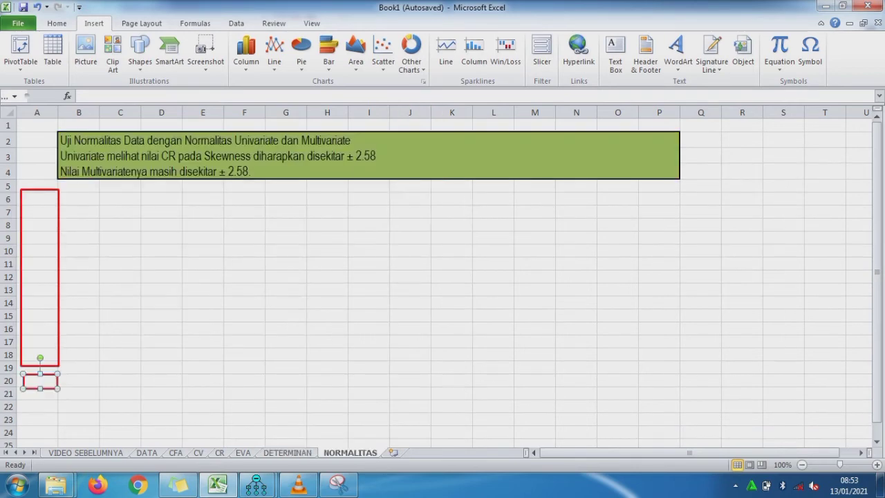
{"action": "mouse_move", "coordinate": [256, 485]}
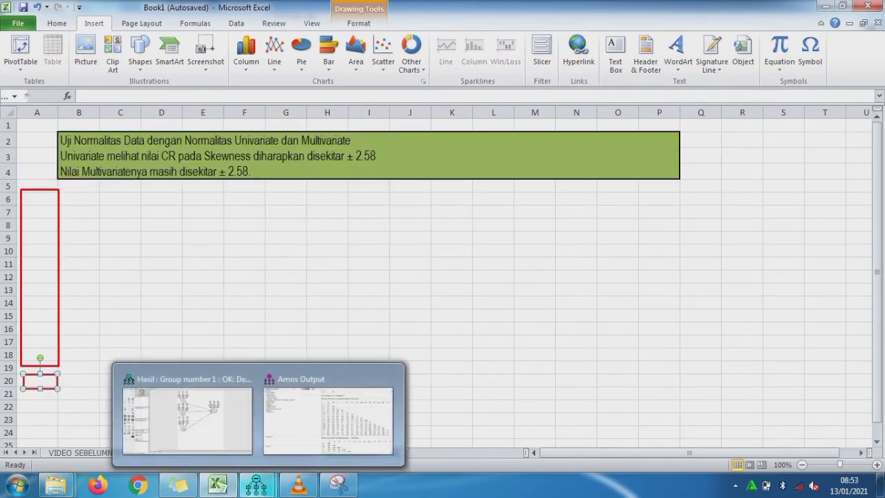
{"action": "left_click", "coordinate": [329, 387]}
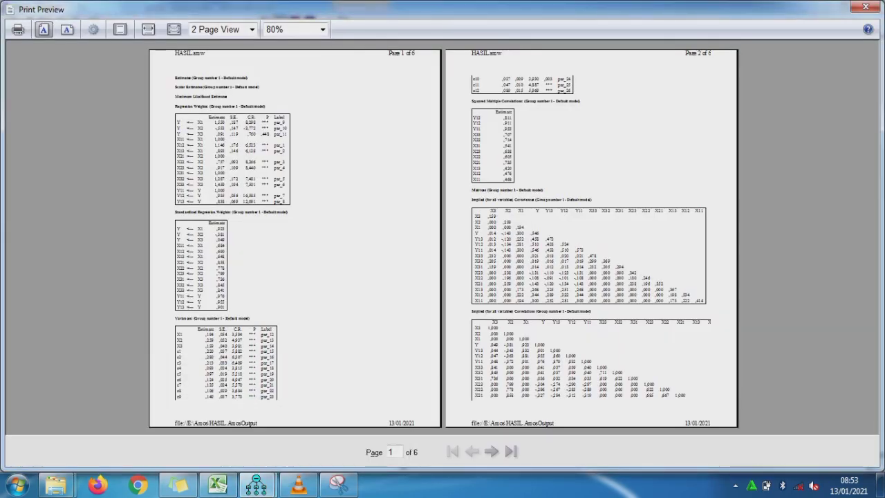
{"action": "left_click", "coordinate": [864, 6]}
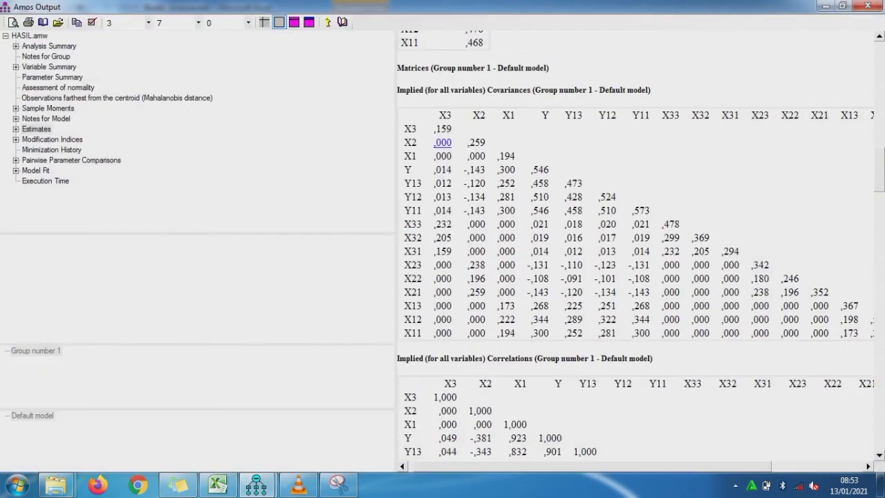
{"action": "left_click", "coordinate": [58, 87]}
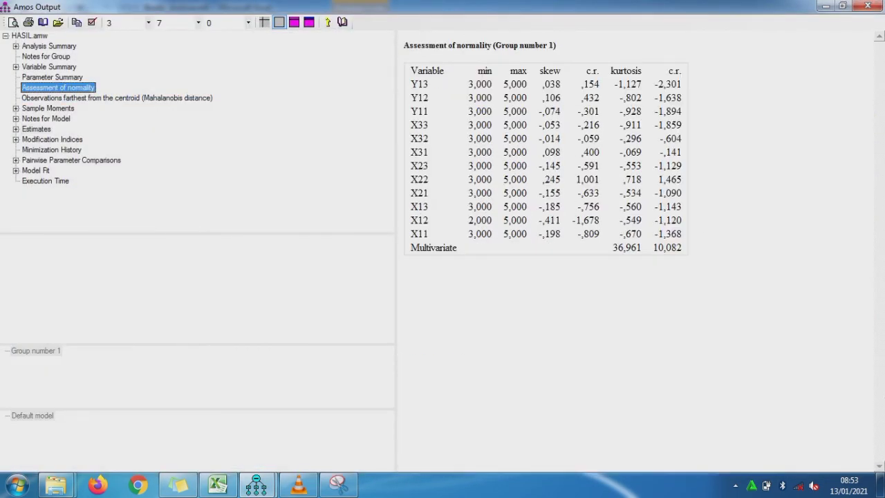
- Capture the assessment of normality table with the Snipping Tool and paste it into the NORMALITAS sheet in Excel
{"action": "left_click", "coordinate": [338, 485]}
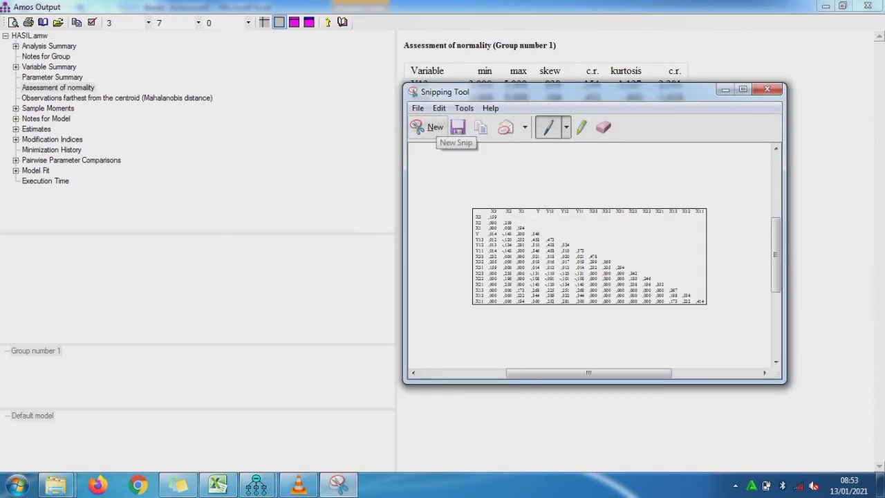
{"action": "left_click", "coordinate": [428, 127]}
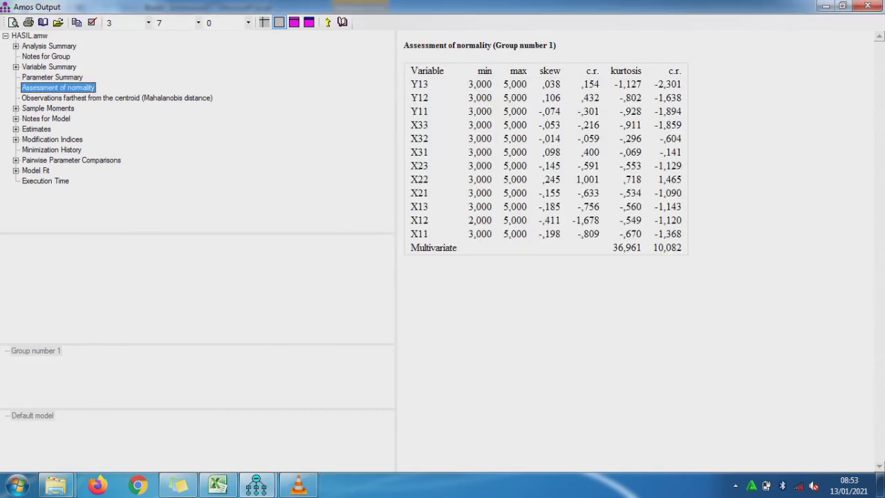
{"action": "left_click_drag", "start_coordinate": [404, 60], "coordinate": [695, 259]}
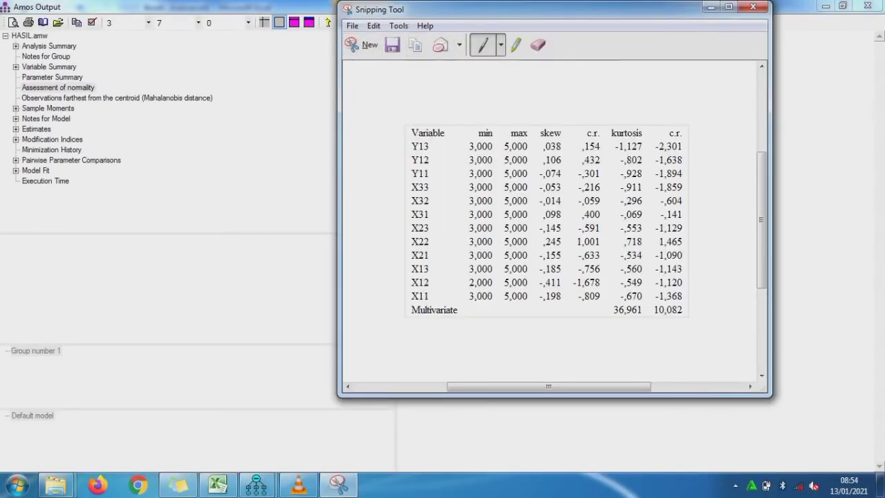
{"action": "mouse_move", "coordinate": [217, 484]}
{"action": "left_click", "coordinate": [327, 289]}
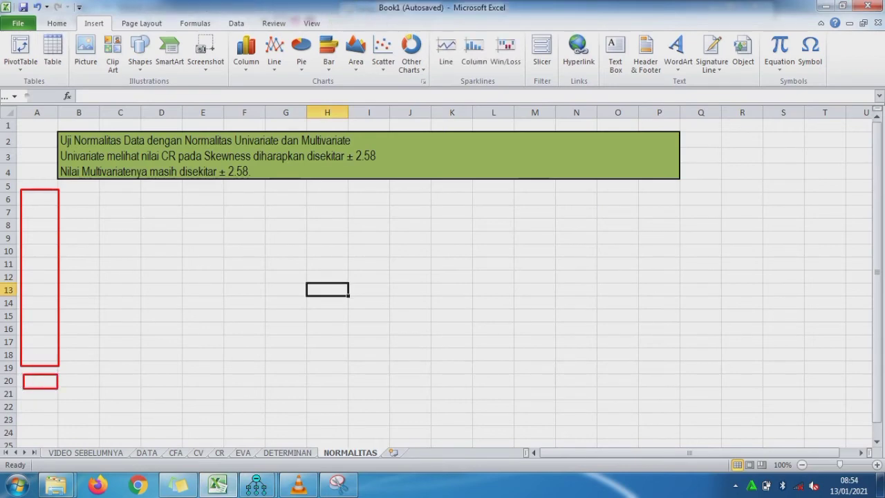
{"action": "key", "text": "ctrl+v"}
- Place the normality table below the green criterion block and frame its skewness c.r. column with the tall red rectangle brought to front
{"action": "left_click_drag", "start_coordinate": [327, 289], "coordinate": [258, 196]}
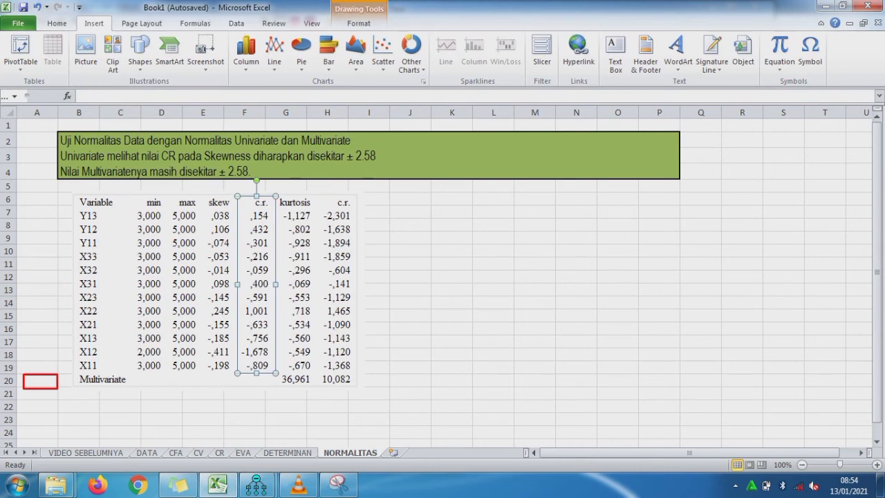
{"action": "right_click", "coordinate": [275, 246]}
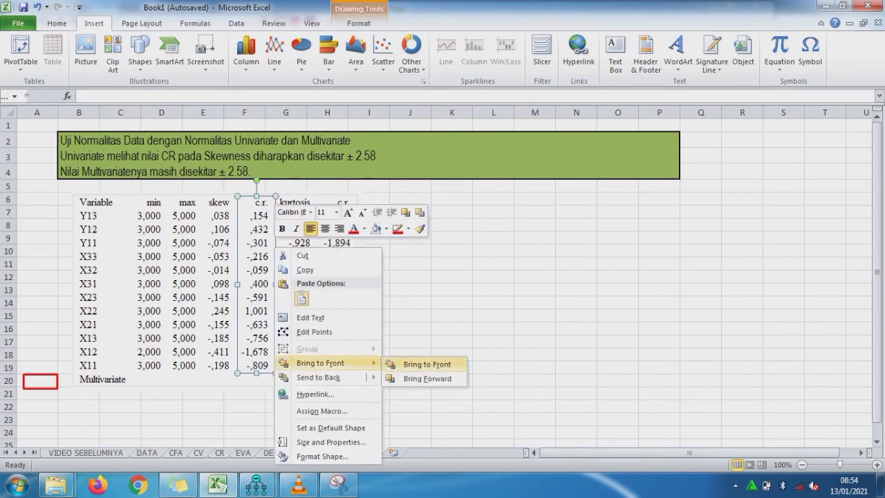
{"action": "left_click", "coordinate": [421, 363]}
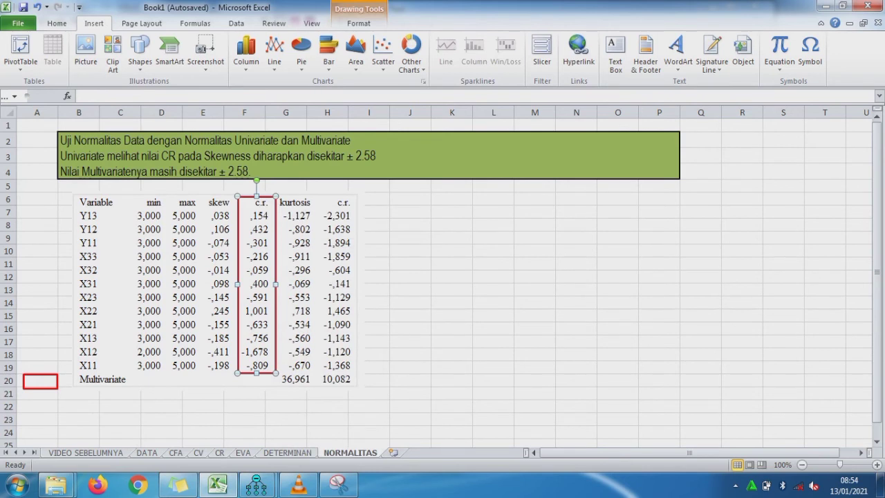
- Place the small red rectangle around the multivariate c.r. value and bring it to the front of the table picture
{"action": "left_click_drag", "start_coordinate": [40, 374], "coordinate": [336, 373]}
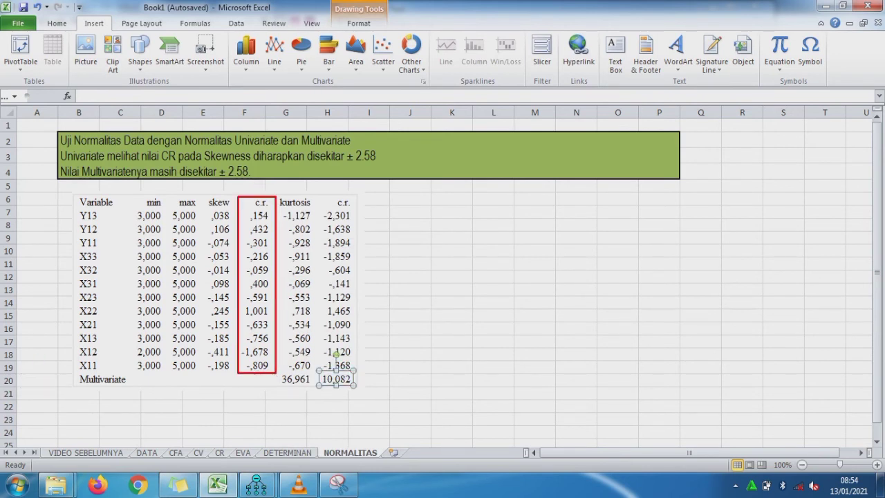
{"action": "right_click", "coordinate": [351, 378]}
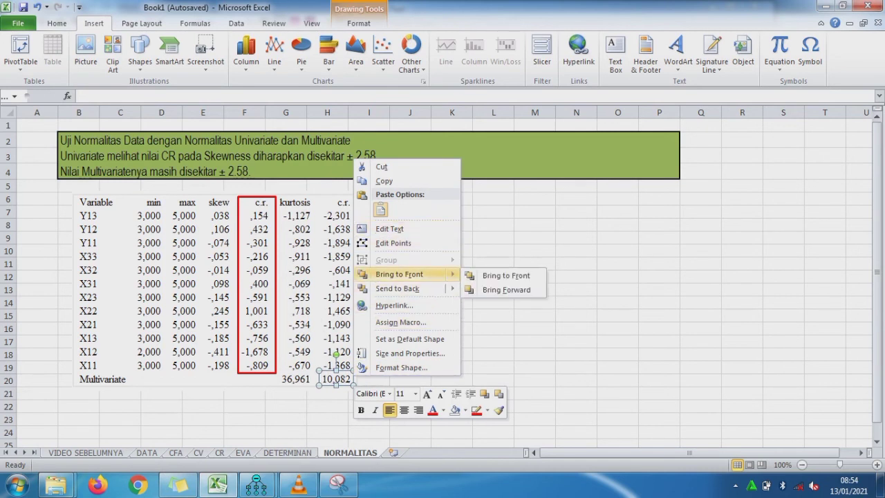
{"action": "left_click", "coordinate": [451, 354]}
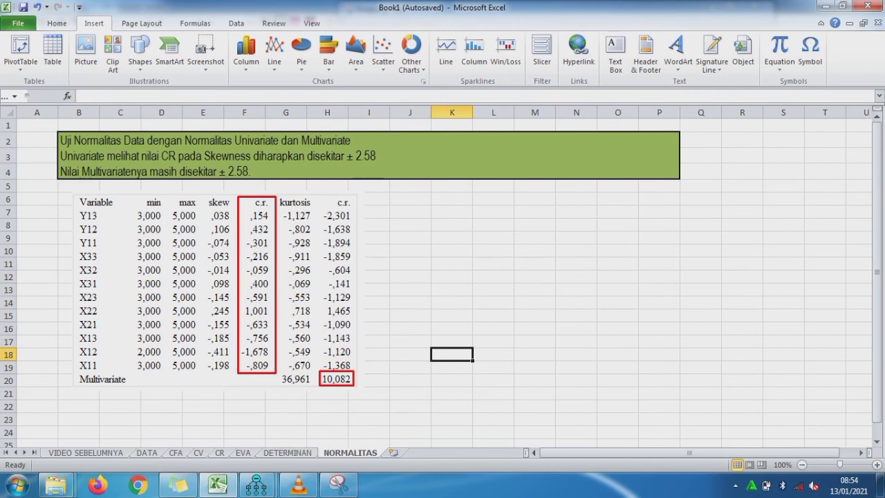
- Enter the label NORMALITAS UNIVARIATE in cell J6 and its verdict OK in cell M6
{"action": "left_click", "coordinate": [409, 213]}
{"action": "left_click", "coordinate": [410, 199]}
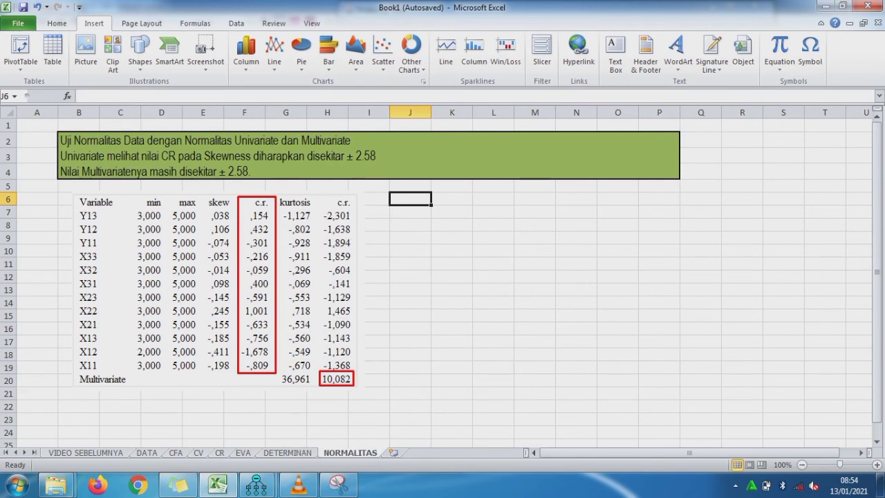
{"action": "type", "text": "nORMALIT"}
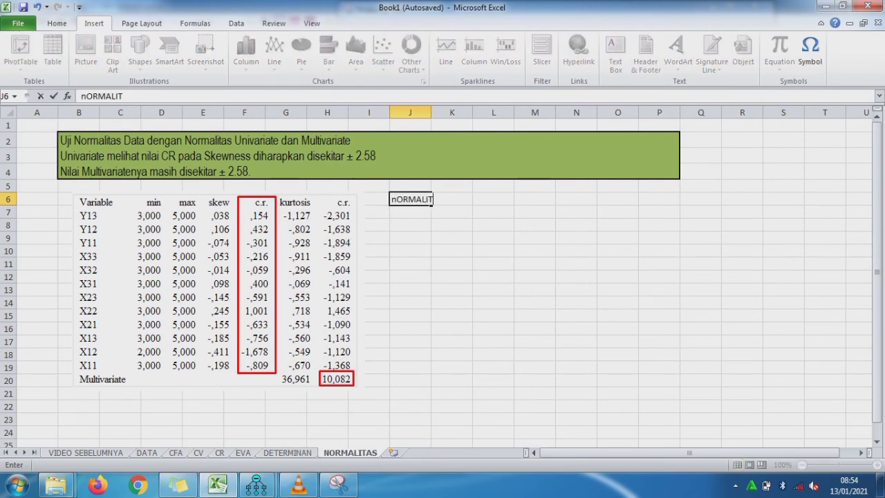
{"action": "key", "text": "BackSpace"}
{"action": "key", "text": "BackSpace"}
{"action": "key", "text": "BackSpace"}
{"action": "key", "text": "BackSpace"}
{"action": "key", "text": "BackSpace"}
{"action": "key", "text": "BackSpace"}
{"action": "key", "text": "BackSpace"}
{"action": "key", "text": "BackSpace"}
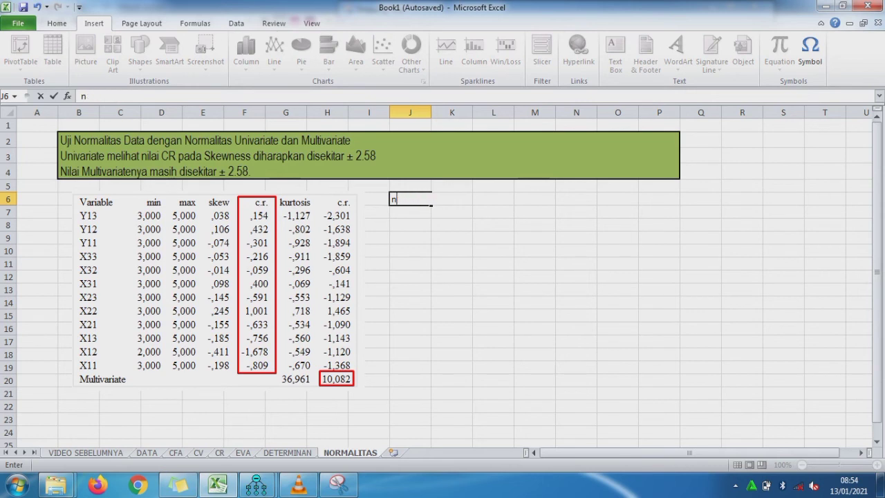
{"action": "type", "text": "NORMAL"}
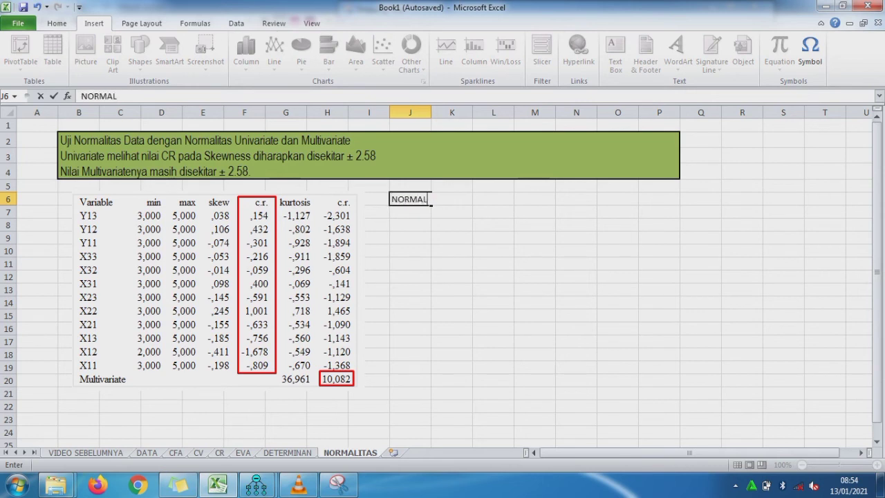
{"action": "type", "text": "ITAS UNIVAR"}
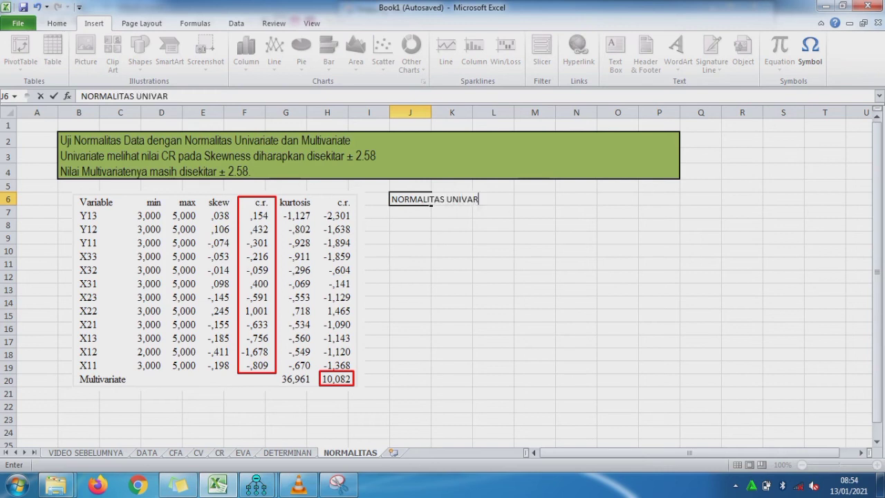
{"action": "type", "text": "IATE"}
{"action": "key", "text": "Right"}
{"action": "key", "text": "Right"}
{"action": "key", "text": "Right"}
{"action": "type", "text": "OK"}
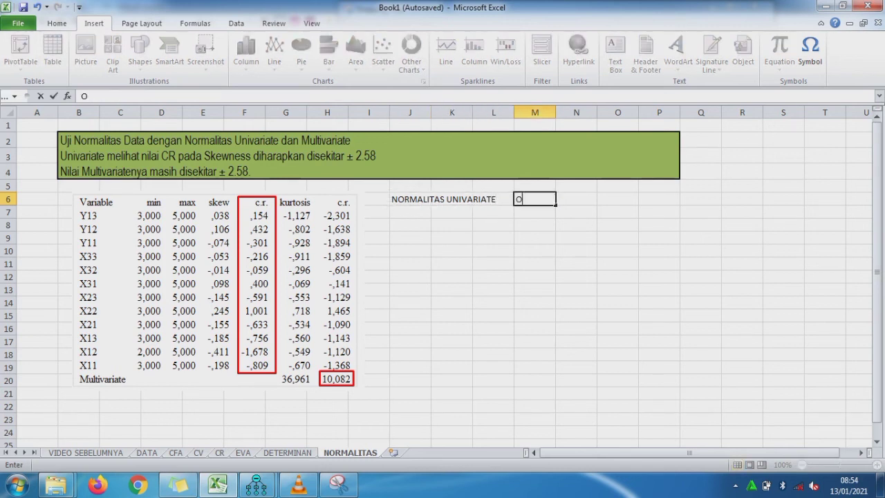
{"action": "key", "text": "Return"}
- Enter the label NORMALITAS MULTIVARIATE in cell J7 and its verdict BELUM OK in cell M7
{"action": "key", "text": "Left"}
{"action": "key", "text": "Left"}
{"action": "key", "text": "Left"}
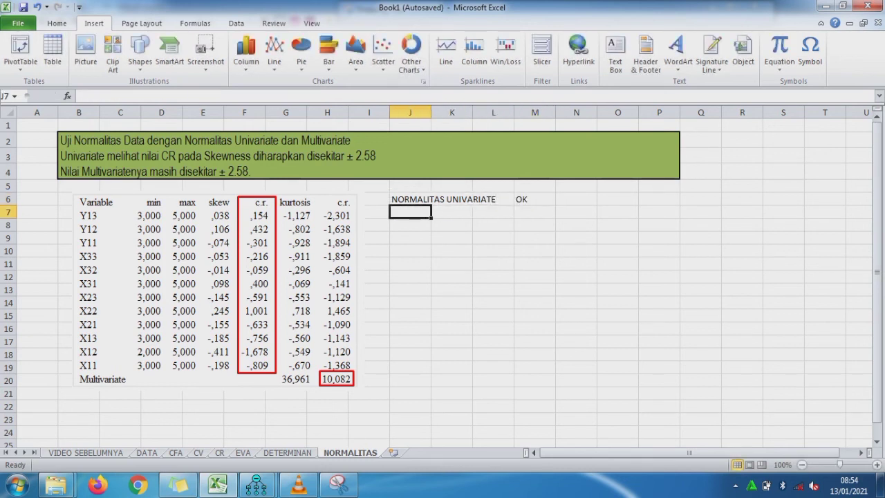
{"action": "type", "text": "NORMALITAS"}
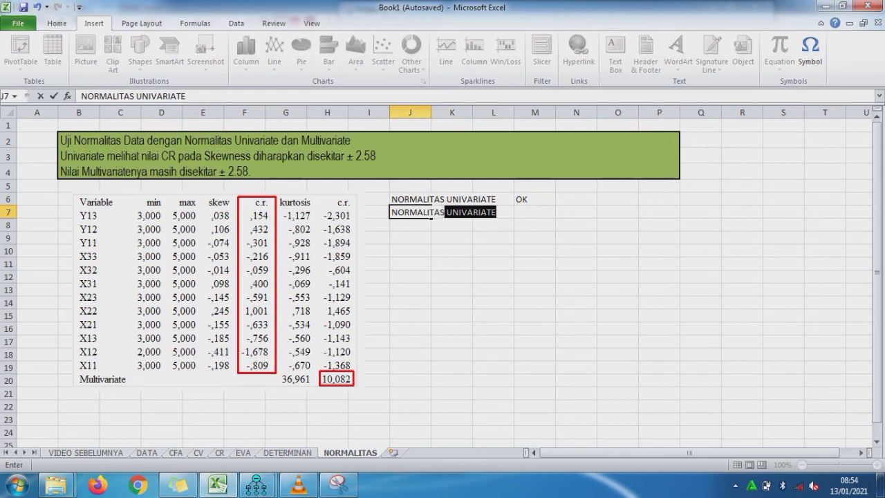
{"action": "type", "text": " MULTI"}
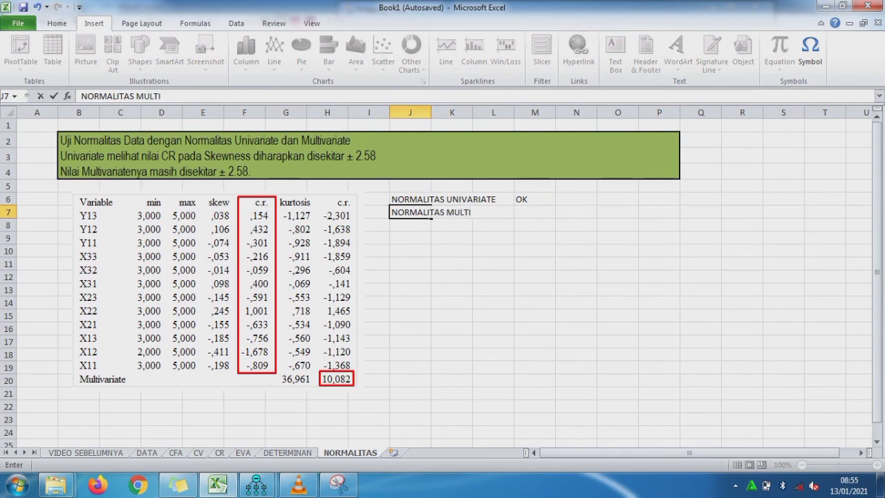
{"action": "type", "text": "VARIATE"}
{"action": "key", "text": "Tab"}
{"action": "key", "text": "Tab"}
{"action": "key", "text": "Tab"}
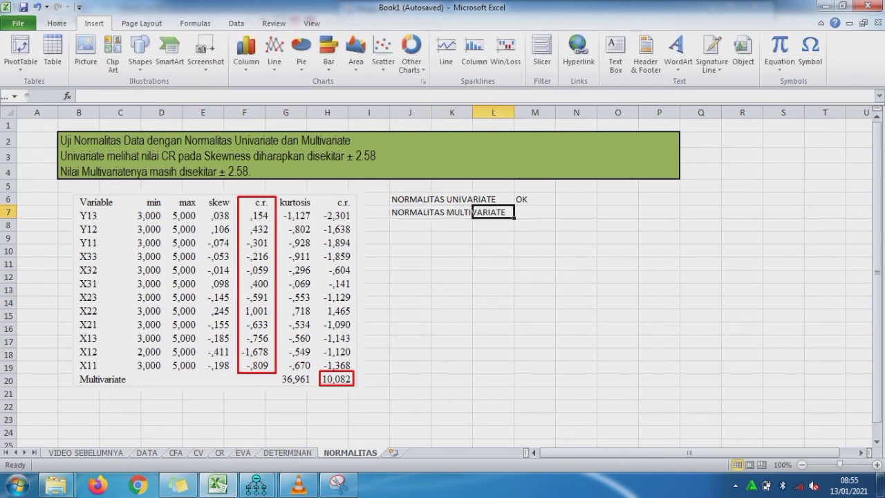
{"action": "type", "text": "B"}
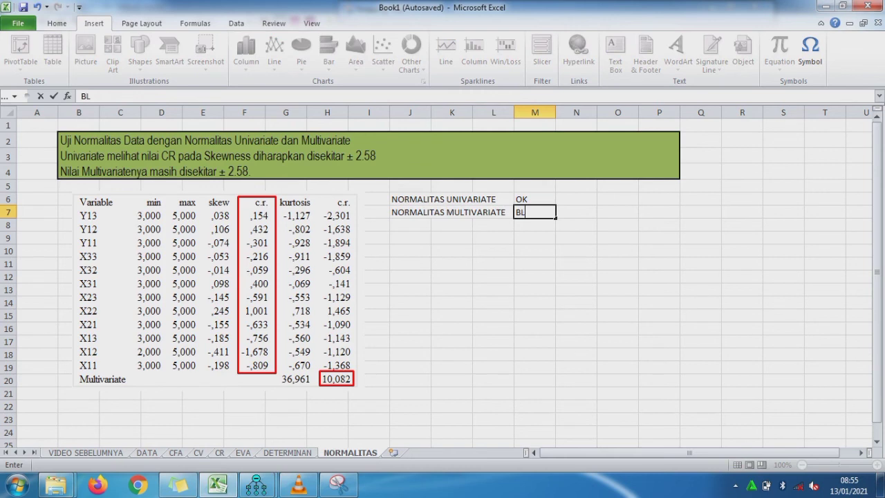
{"action": "type", "text": "ELUM  OK"}
{"action": "key", "text": "Return"}
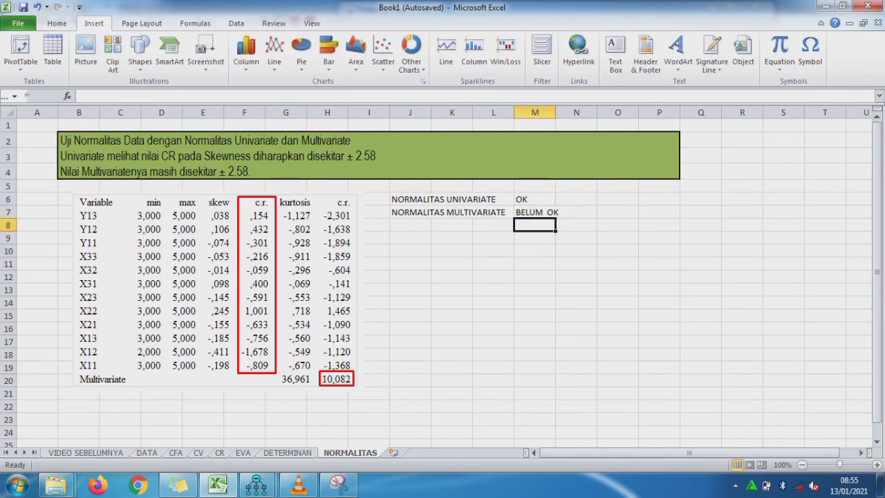
- Add the remark TIDAK MASALAH in cell O7 beside the multivariate normality verdict
{"action": "left_click", "coordinate": [617, 212]}
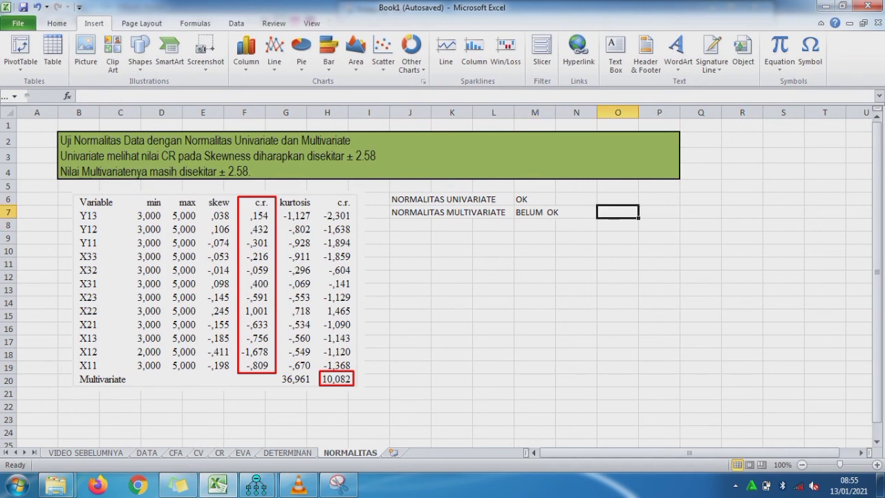
{"action": "type", "text": "TID"}
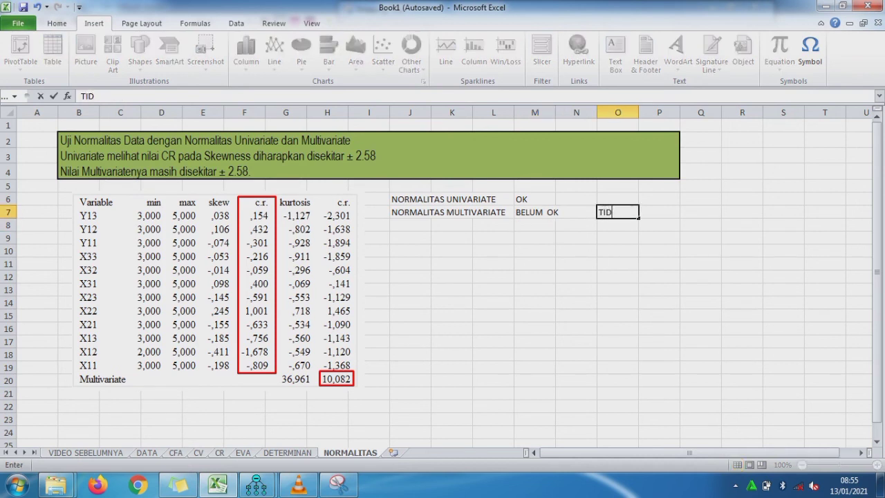
{"action": "type", "text": "AK MASLAAH"}
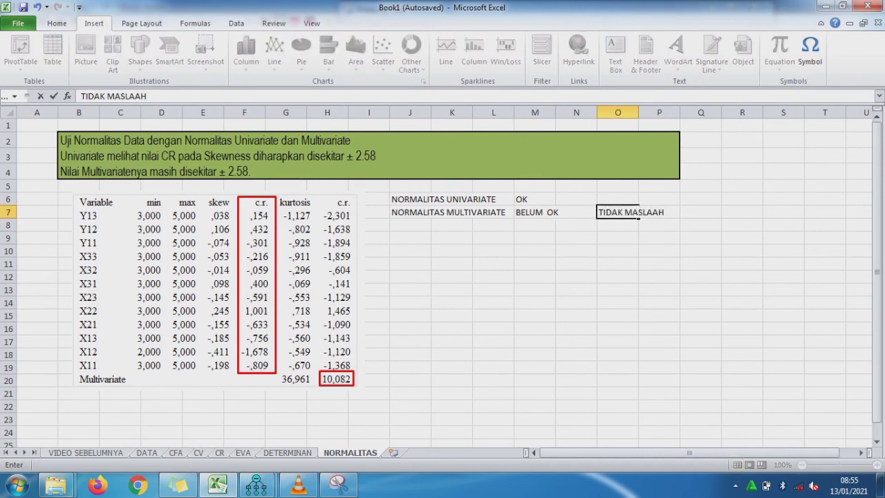
{"action": "key", "text": "BackSpace"}
{"action": "key", "text": "BackSpace"}
{"action": "key", "text": "BackSpace"}
{"action": "key", "text": "BackSpace"}
{"action": "type", "text": "ALAH"}
{"action": "key", "text": "BackSpace"}
{"action": "key", "text": "BackSpace"}
{"action": "type", "text": "AH"}
{"action": "key", "text": "Return"}
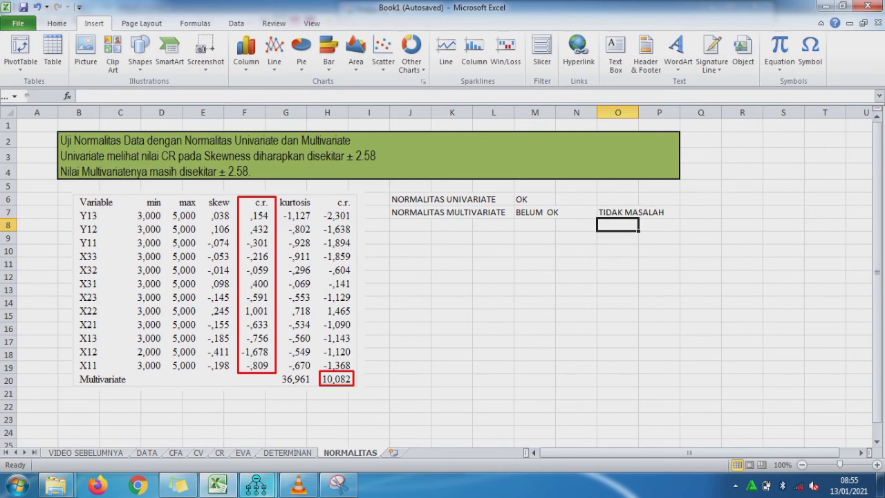
- Switch to the Amos path diagram and set the estimation discrepancy in Analysis Properties to Asymptotically distribution-free
{"action": "mouse_move", "coordinate": [255, 486]}
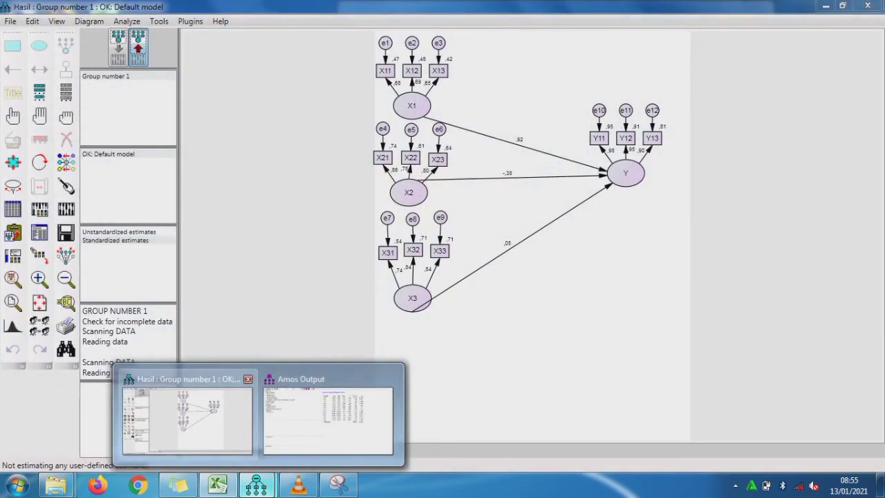
{"action": "left_click", "coordinate": [187, 422]}
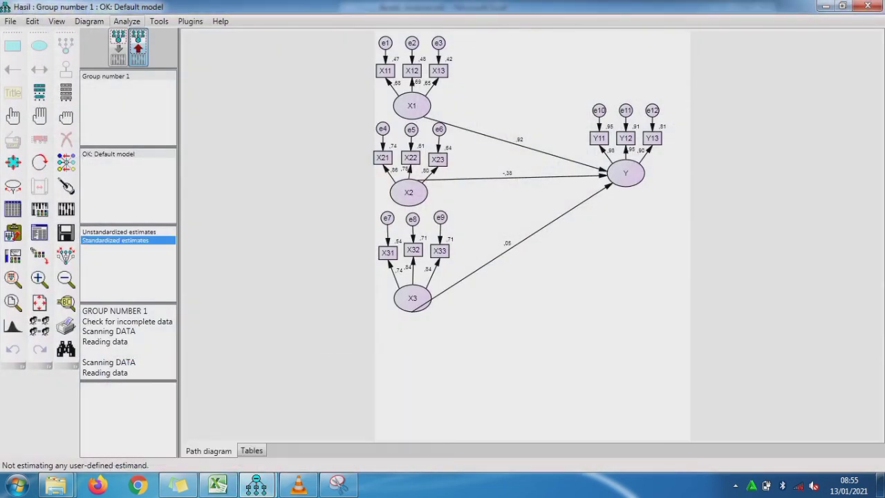
{"action": "left_click", "coordinate": [126, 21]}
{"action": "left_click", "coordinate": [40, 209]}
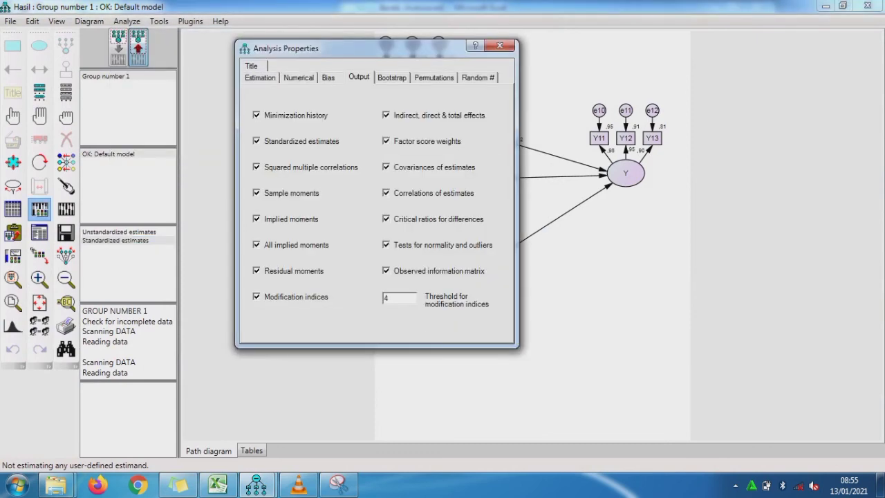
{"action": "left_click", "coordinate": [259, 77]}
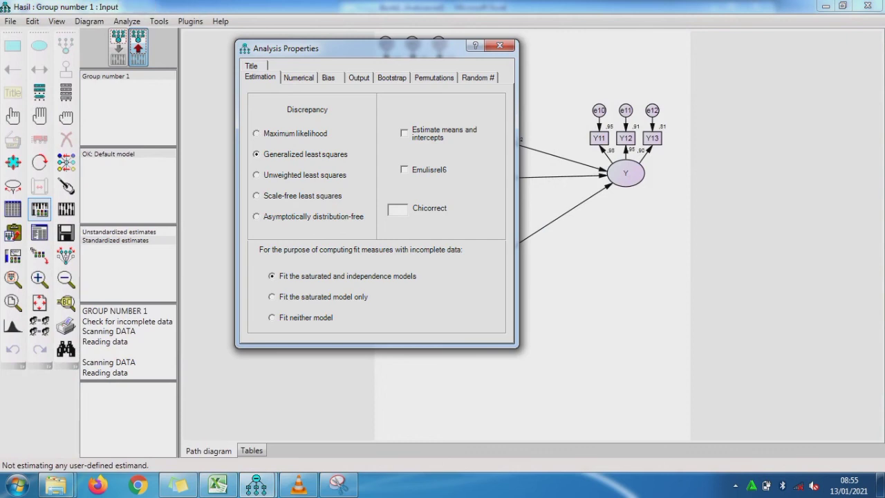
{"action": "left_click", "coordinate": [256, 175]}
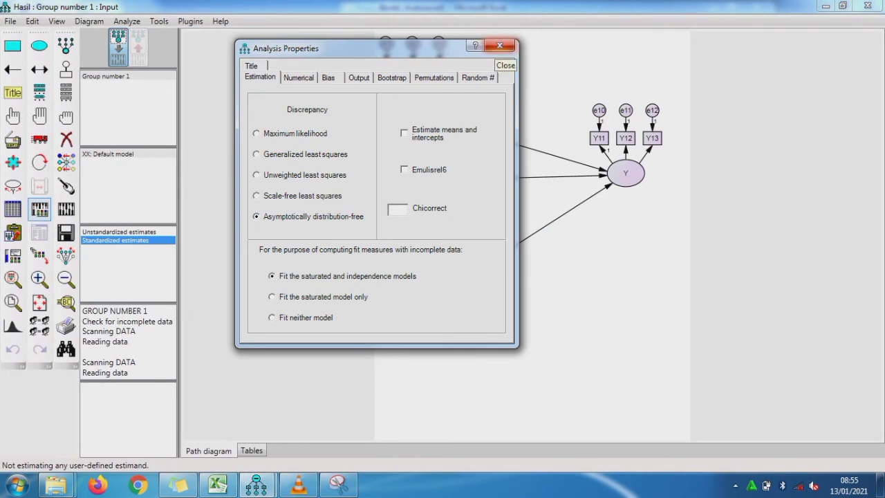
{"action": "left_click", "coordinate": [499, 45]}
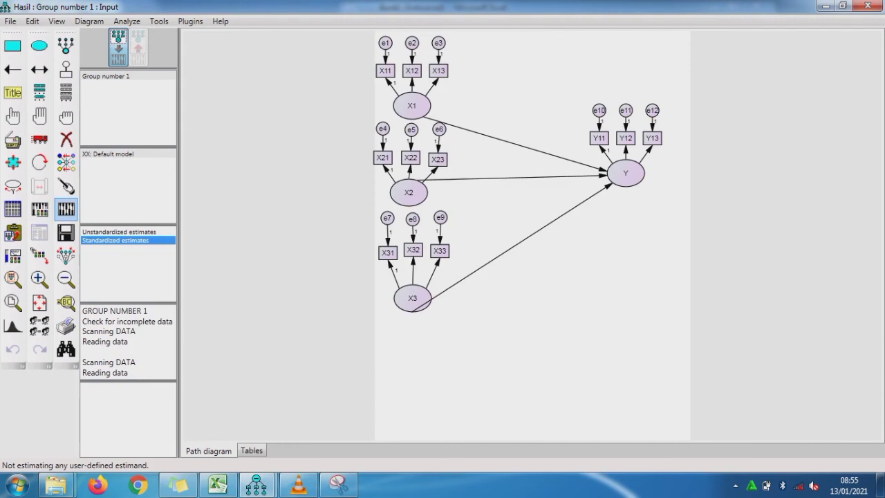
- Return to the Excel workbook and review the test results on the CFA, CV, CR, EVA, DETERMINAN and NORMALITAS sheets in order
{"action": "left_click", "coordinate": [207, 487]}
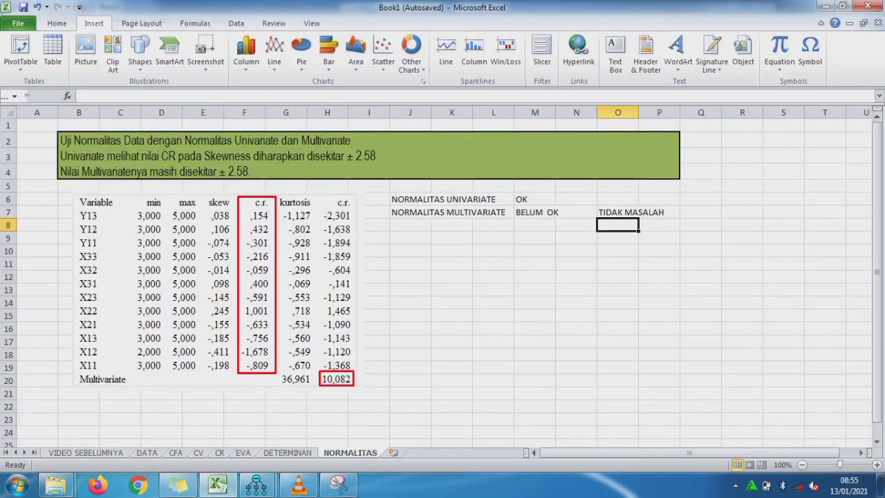
{"action": "left_click", "coordinate": [175, 453]}
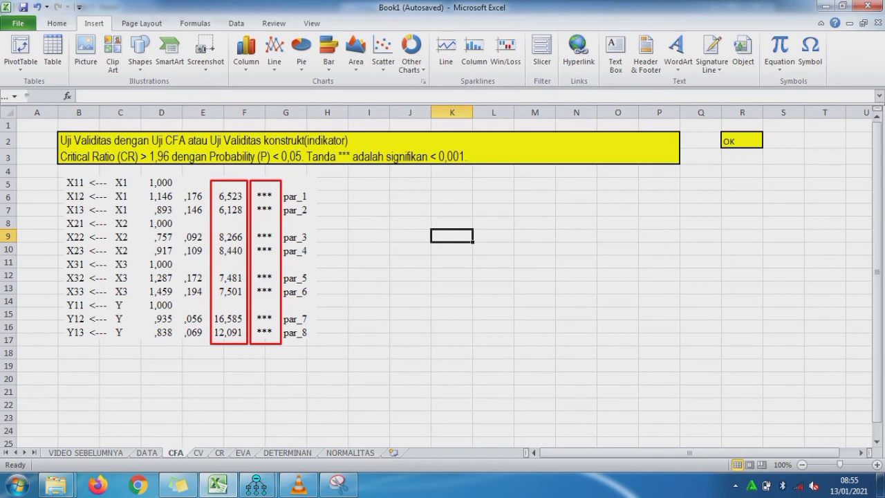
{"action": "key", "text": "ctrl+Page_Down"}
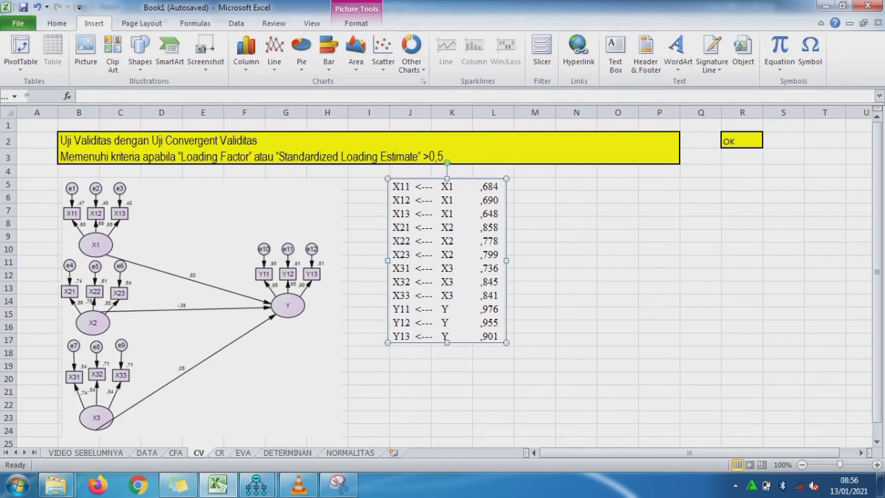
{"action": "key", "text": "ctrl+Page_Down"}
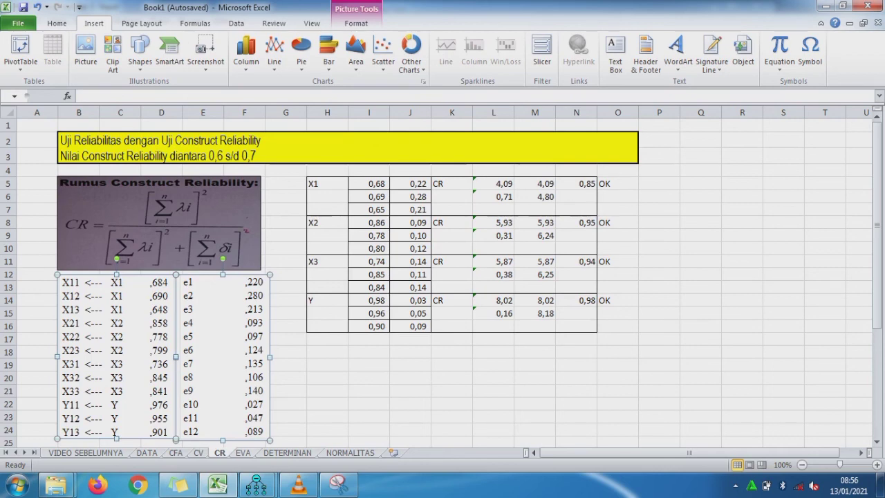
{"action": "key", "text": "ctrl+Page_Down"}
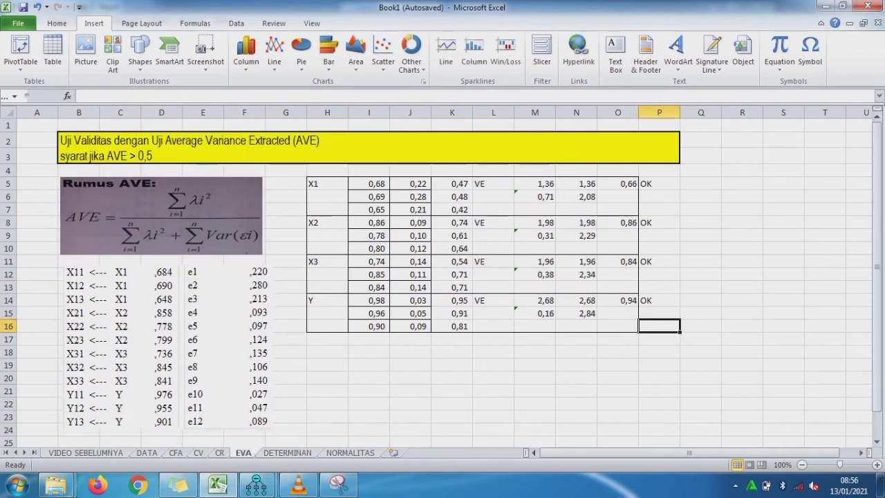
{"action": "key", "text": "ctrl+Page_Down"}
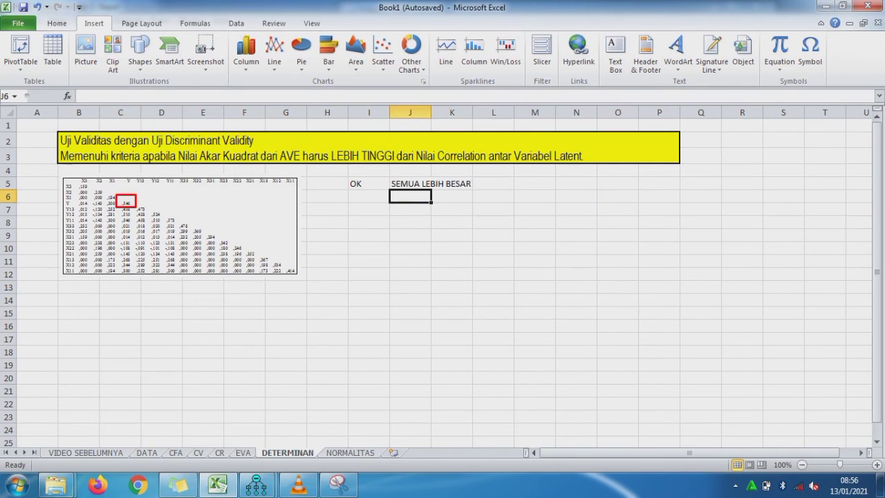
{"action": "key", "text": "ctrl+Page_Down"}
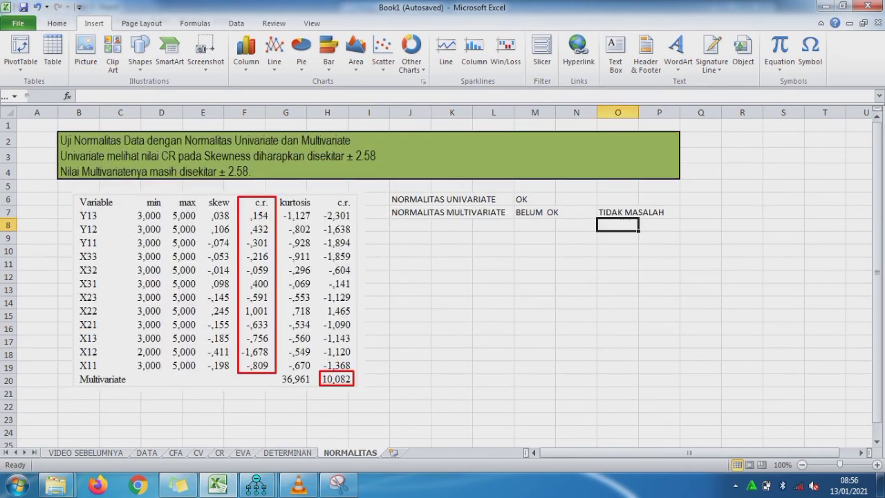
{"action": "left_click", "coordinate": [451, 367]}
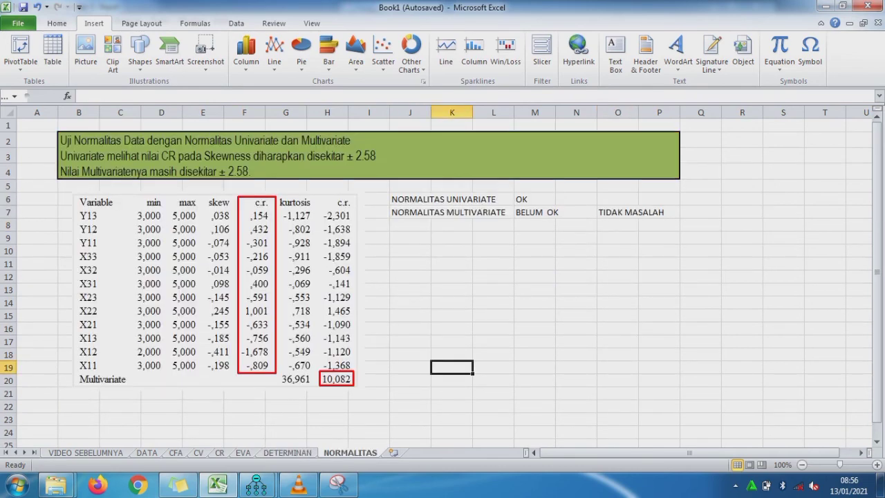